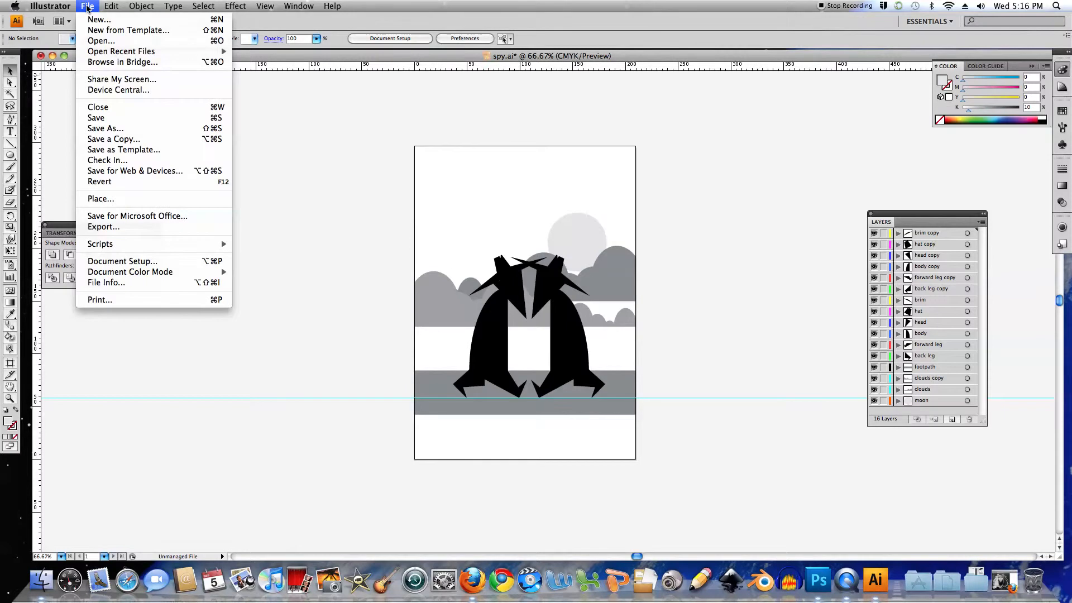
Export the artwork to the Desktop as spy.psd with artboards, CMYK color, 300 ppi and written layers at maximum editability
left_click(106, 227)
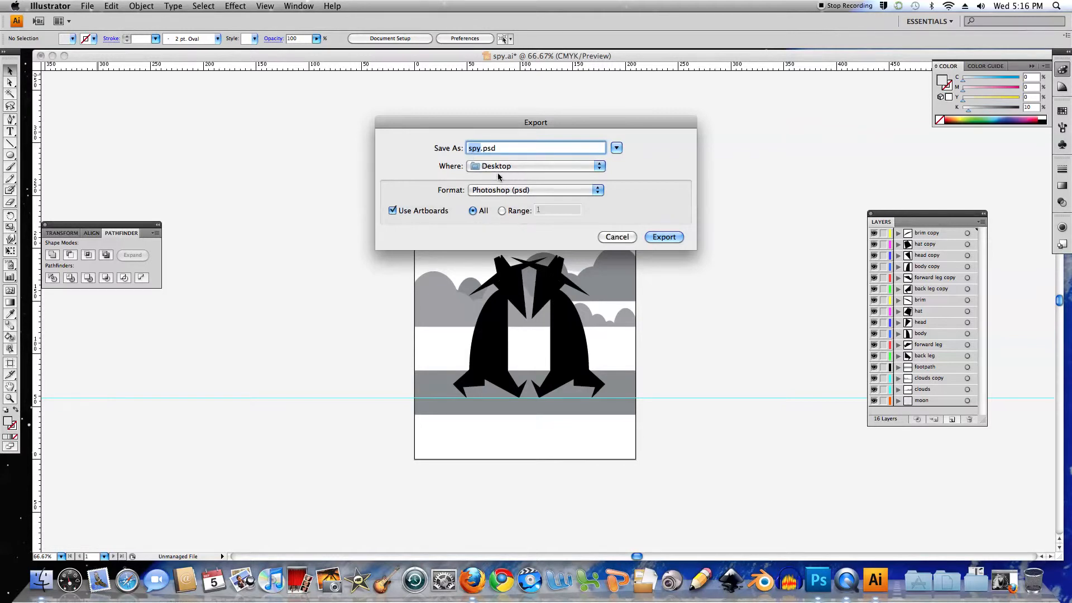
left_click(664, 237)
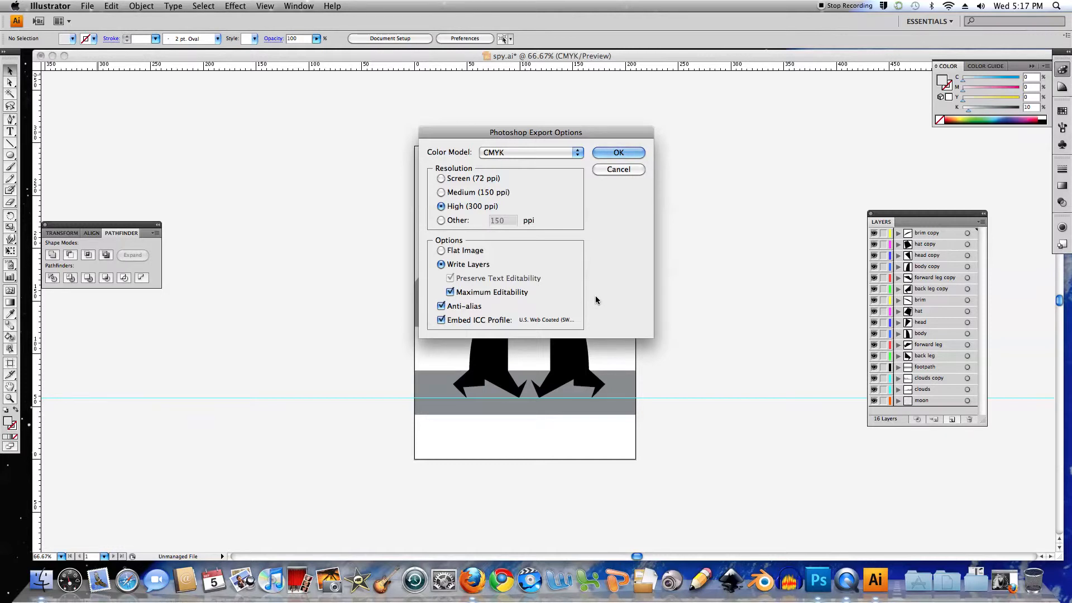
left_click(618, 154)
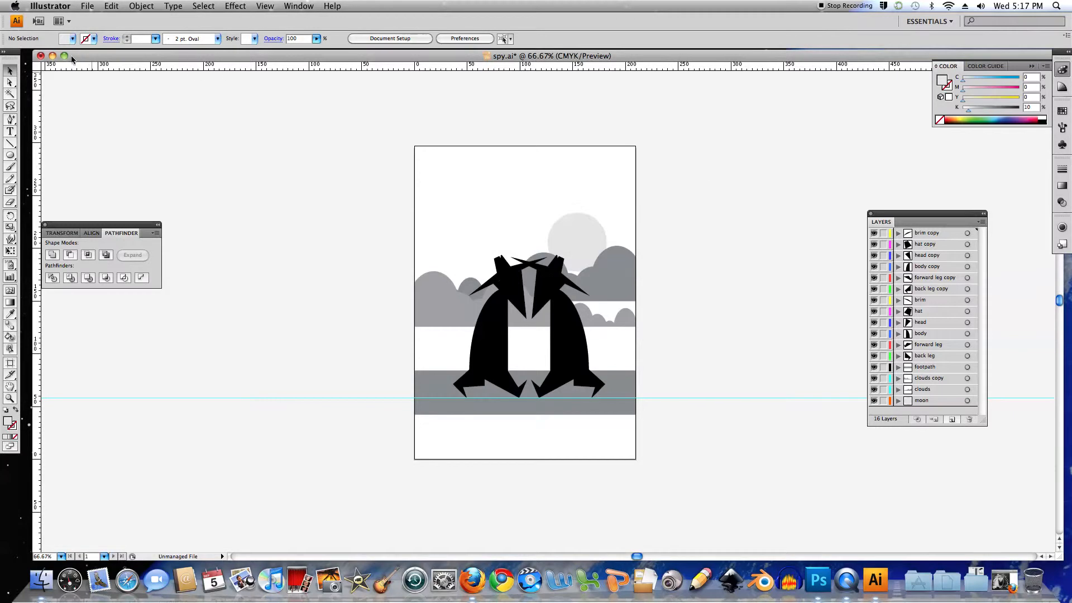
Open the exported spy-01.psd from the desktop in Photoshop and enlarge its document window
left_click(52, 55)
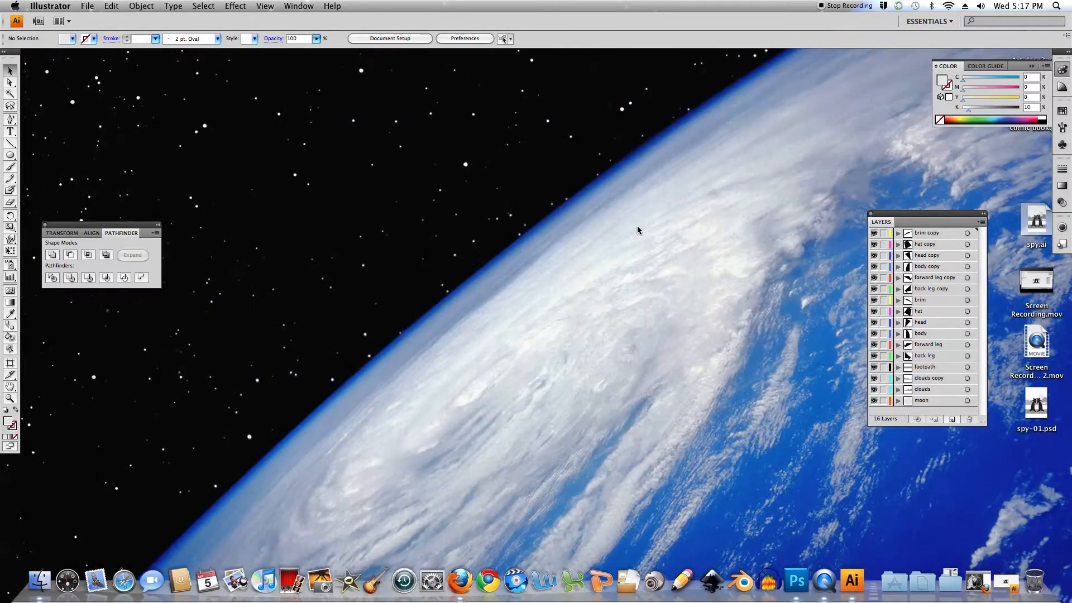
left_click(643, 227)
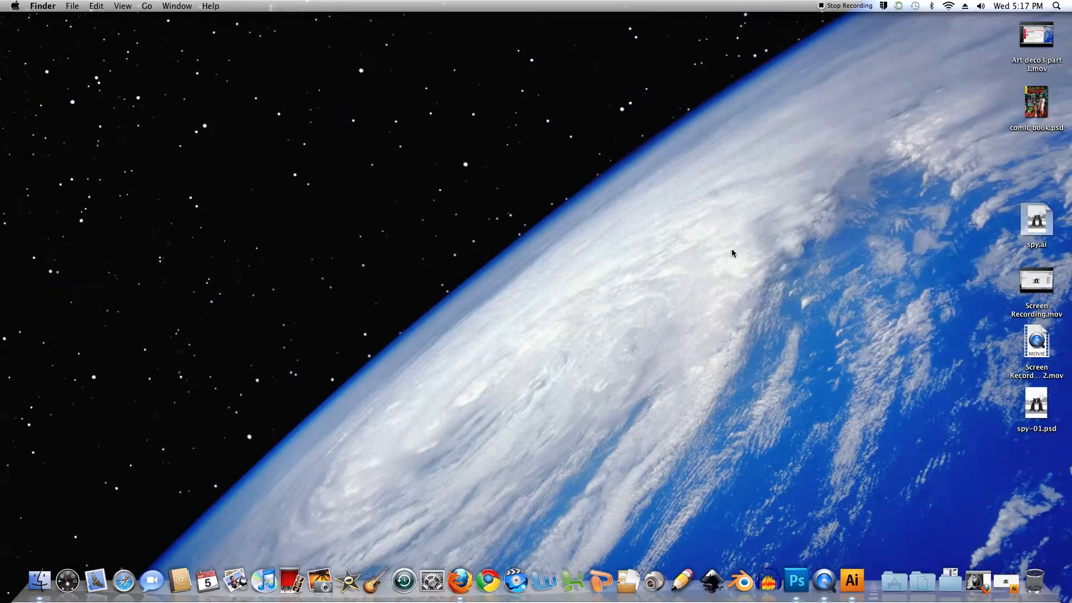
double_click(1038, 405)
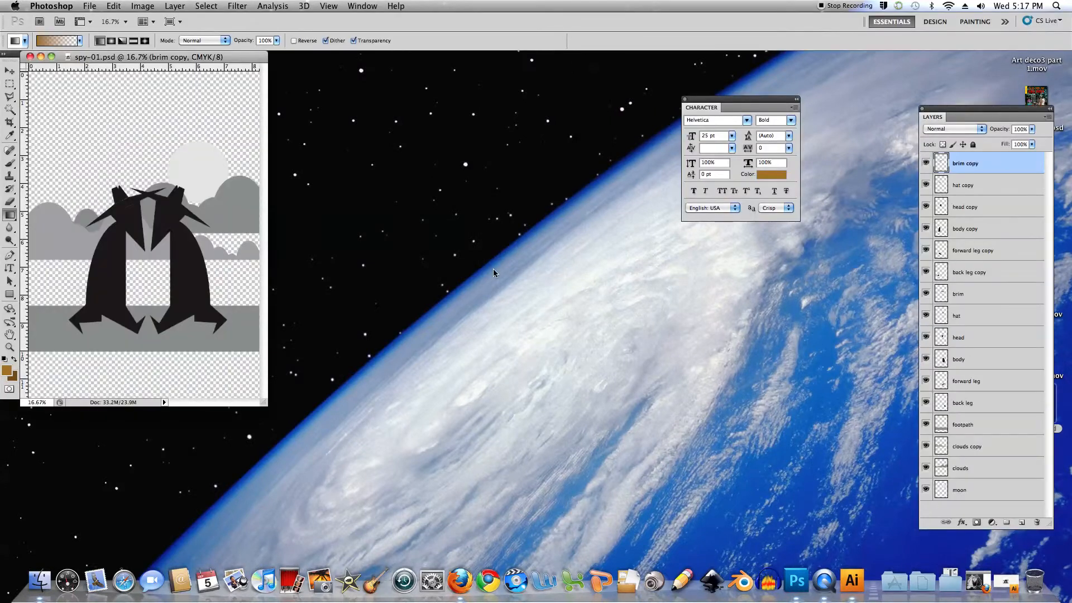
left_click_drag(221, 58, 410, 68)
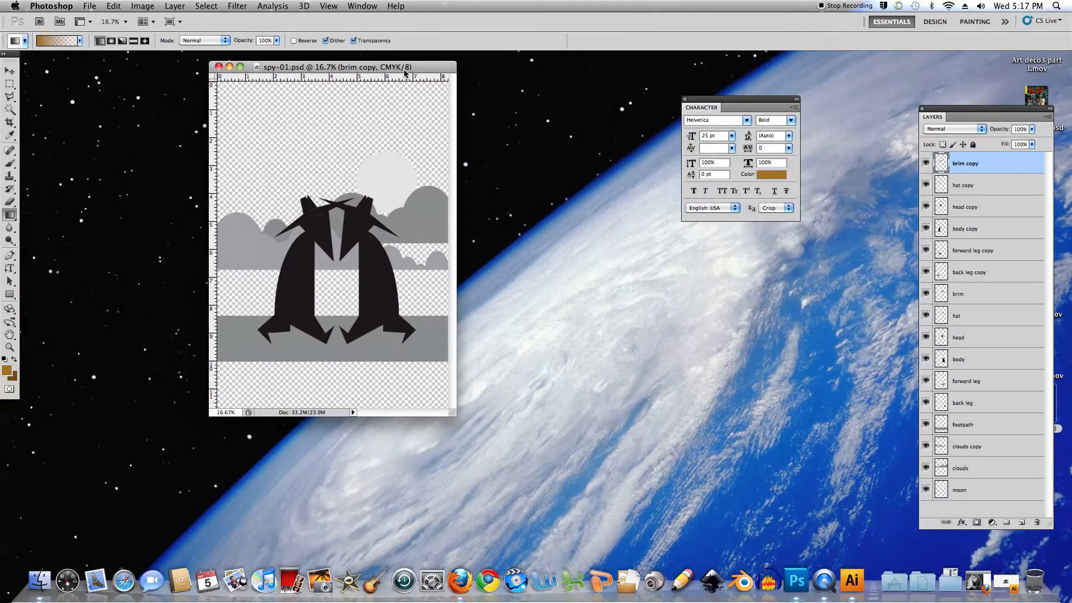
left_click_drag(456, 417, 617, 503)
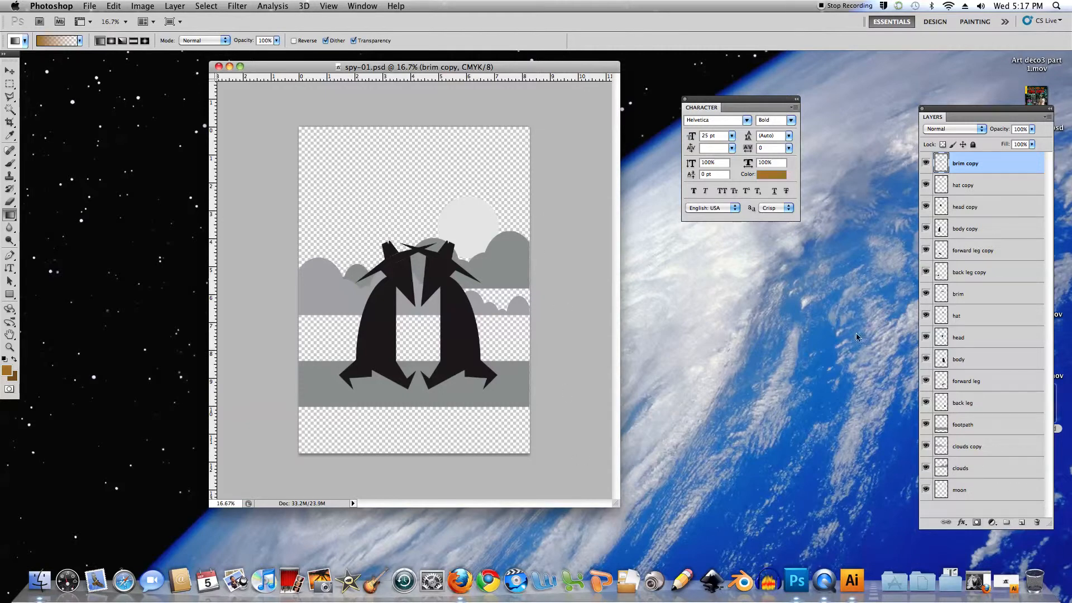
Add a new layer named background and place it beneath the moon layer at the bottom of the layer stack
left_click(956, 490)
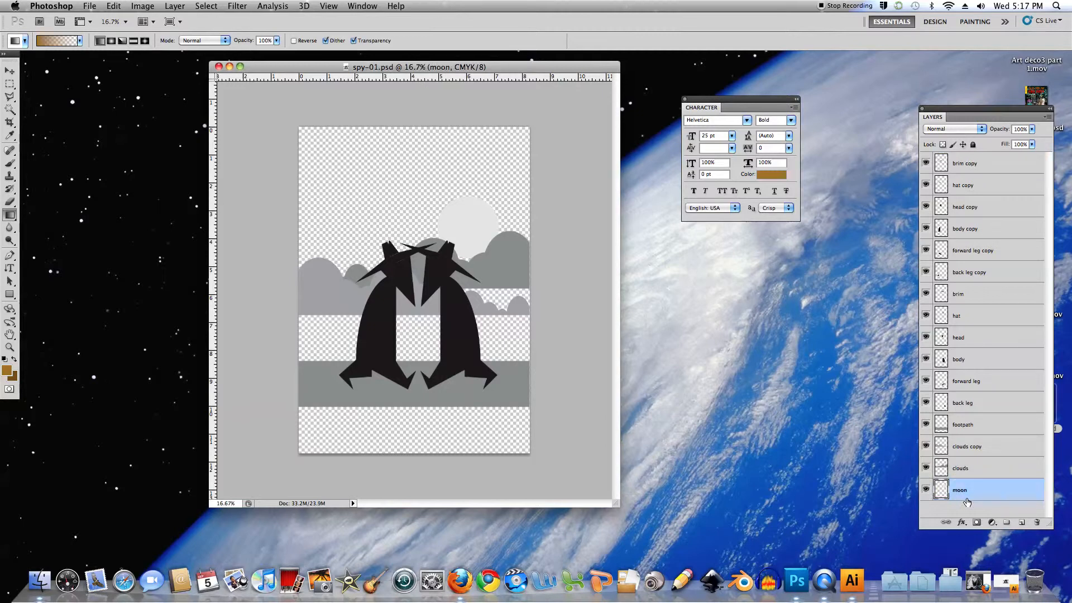
left_click(1021, 523)
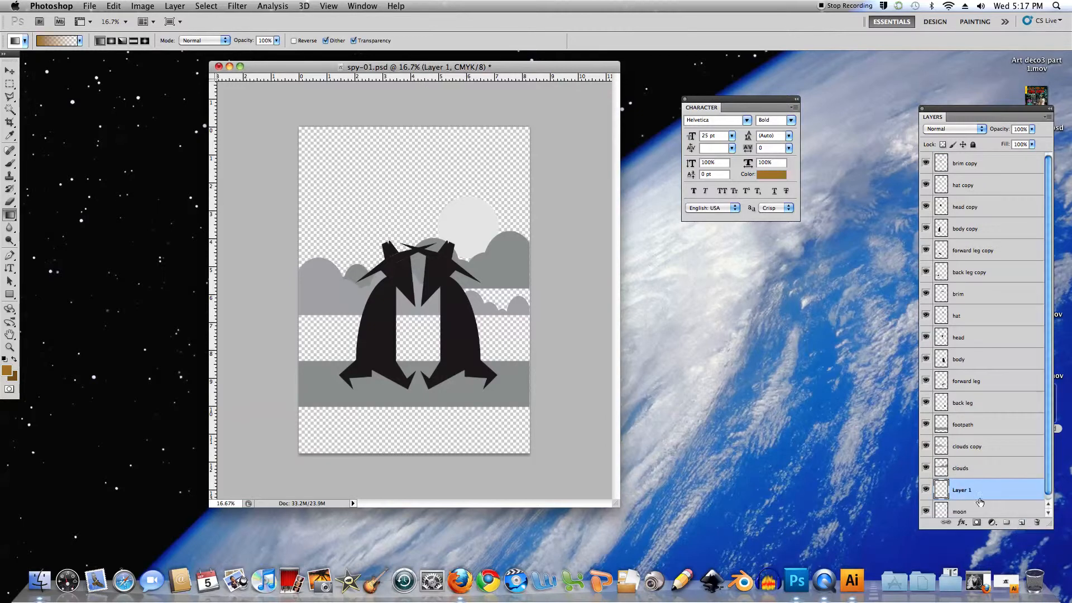
double_click(960, 490)
type("background")
key("Return")
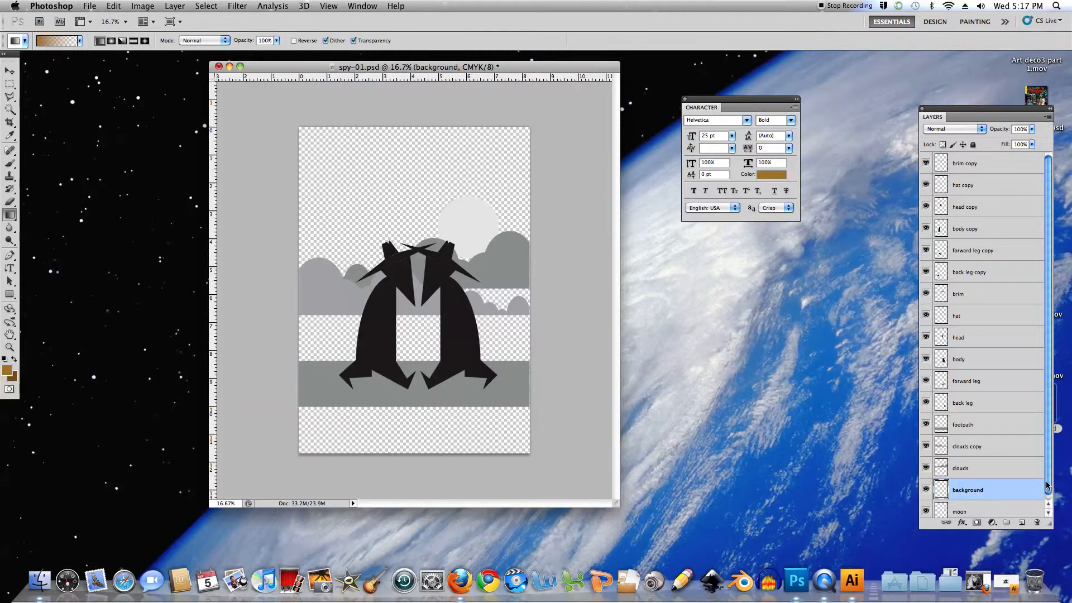
left_click_drag(1048, 488, 1048, 494)
left_click_drag(941, 484, 943, 511)
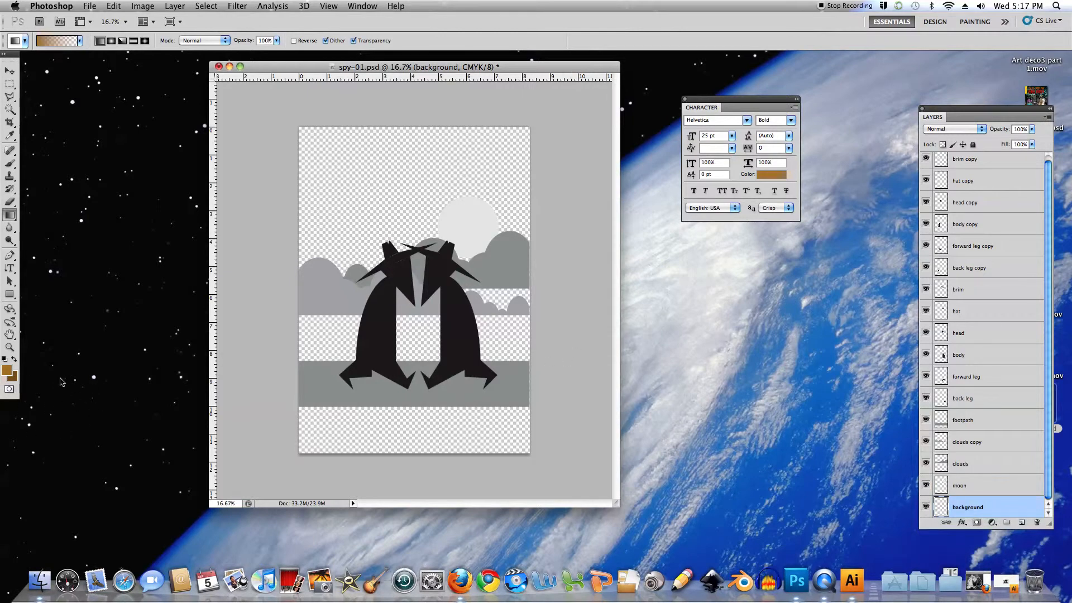
Check the color values of the brown foreground and background colors without changing them
left_click(7, 371)
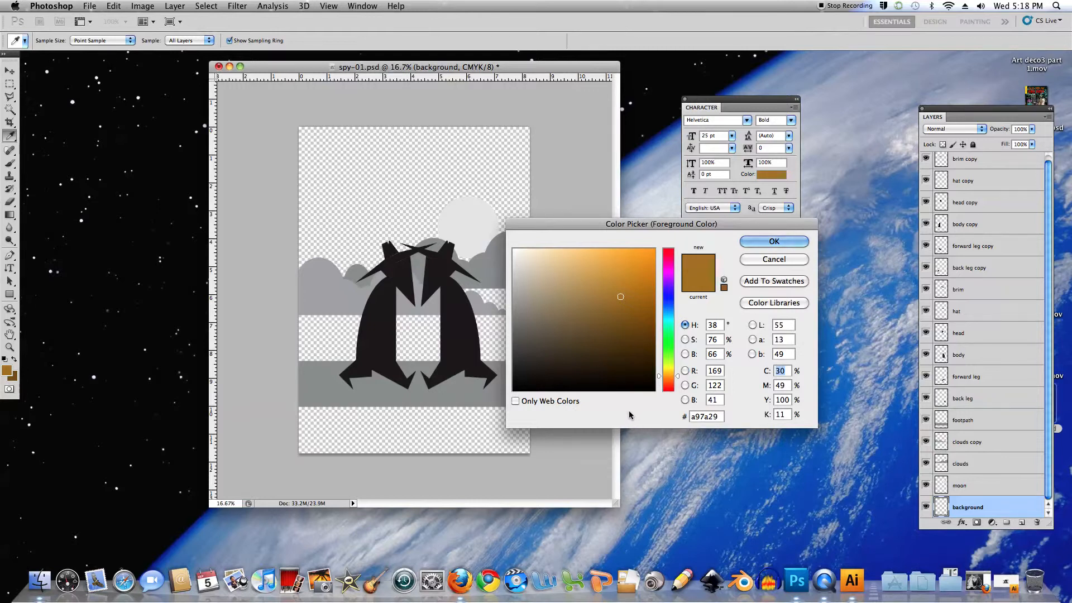
left_click(766, 260)
key("g")
left_click(14, 379)
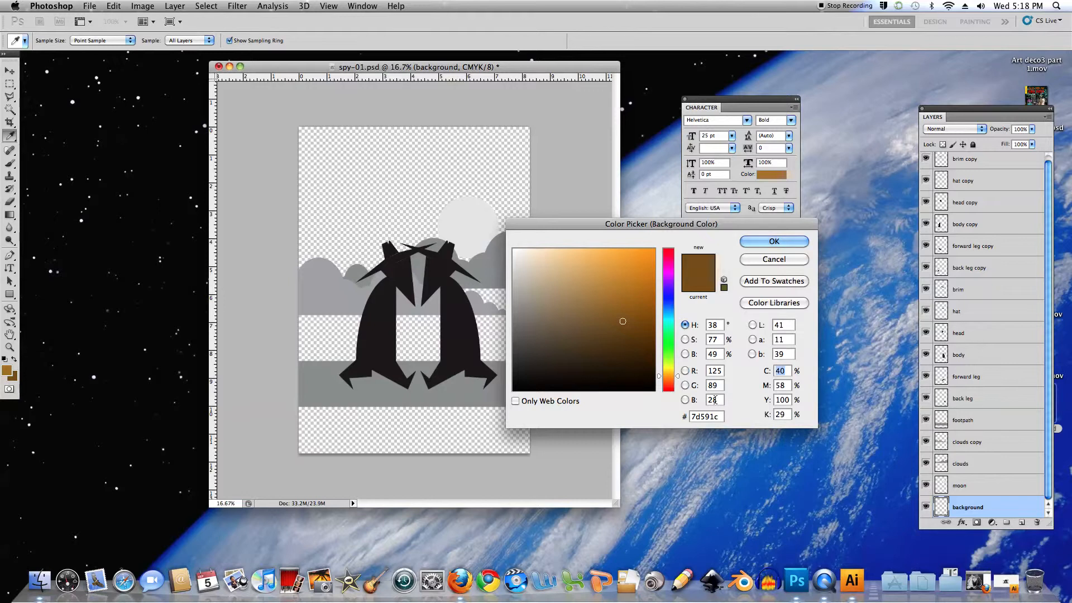
left_click(775, 259)
key("g")
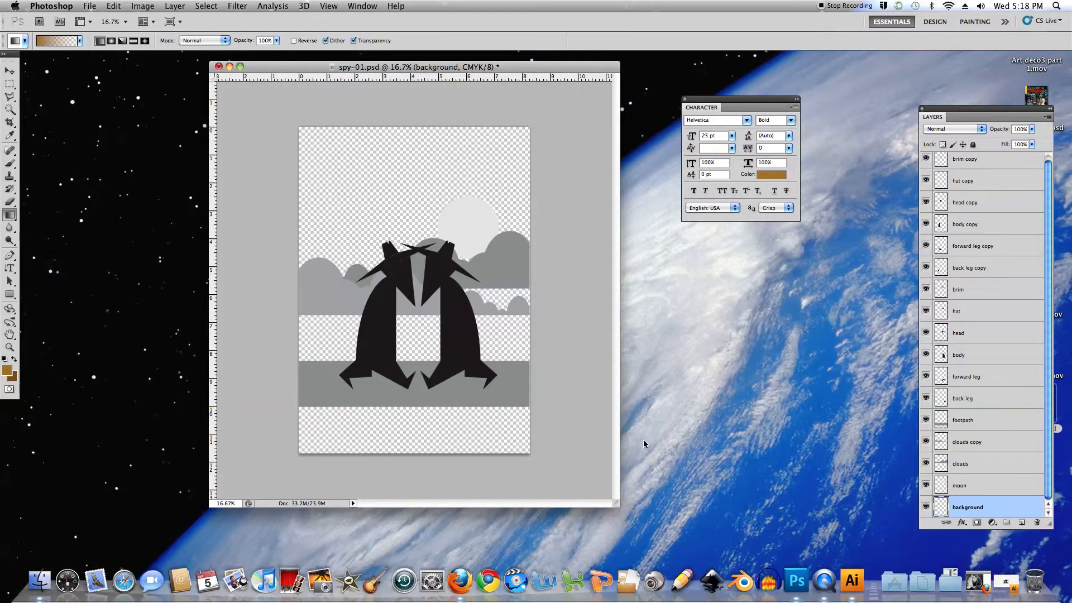
Fill the background layer with the Render Clouds filter and show the document enlarged in full screen mode
left_click(234, 6)
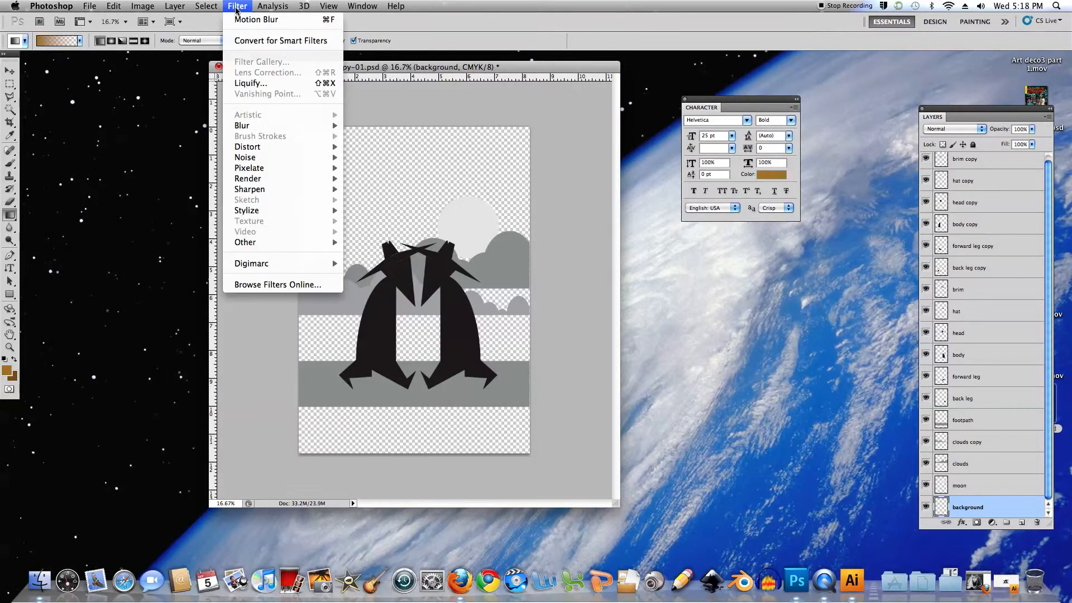
mouse_move(265, 179)
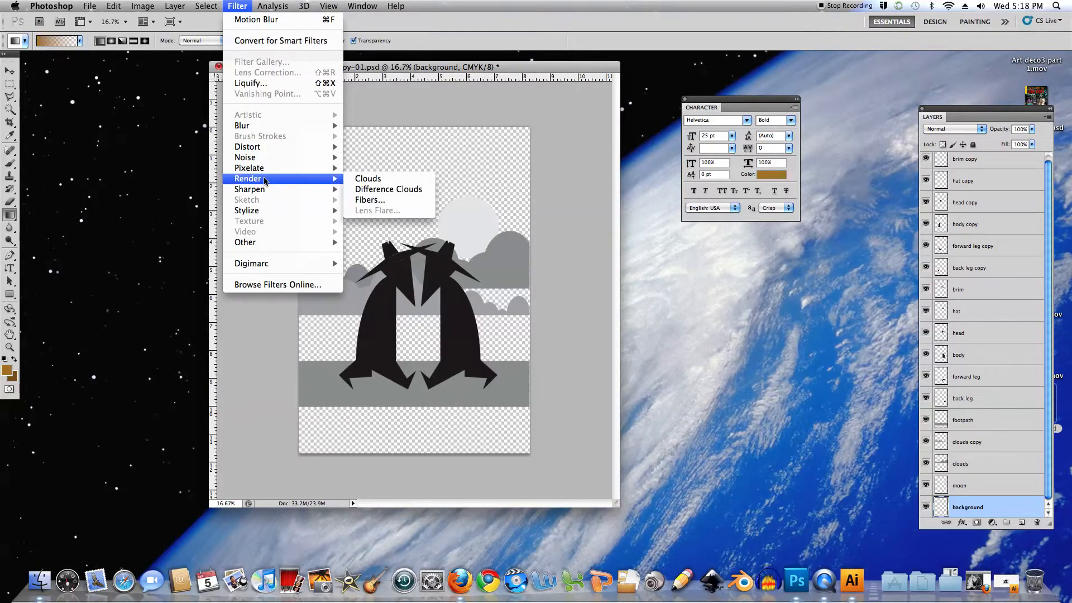
left_click(358, 179)
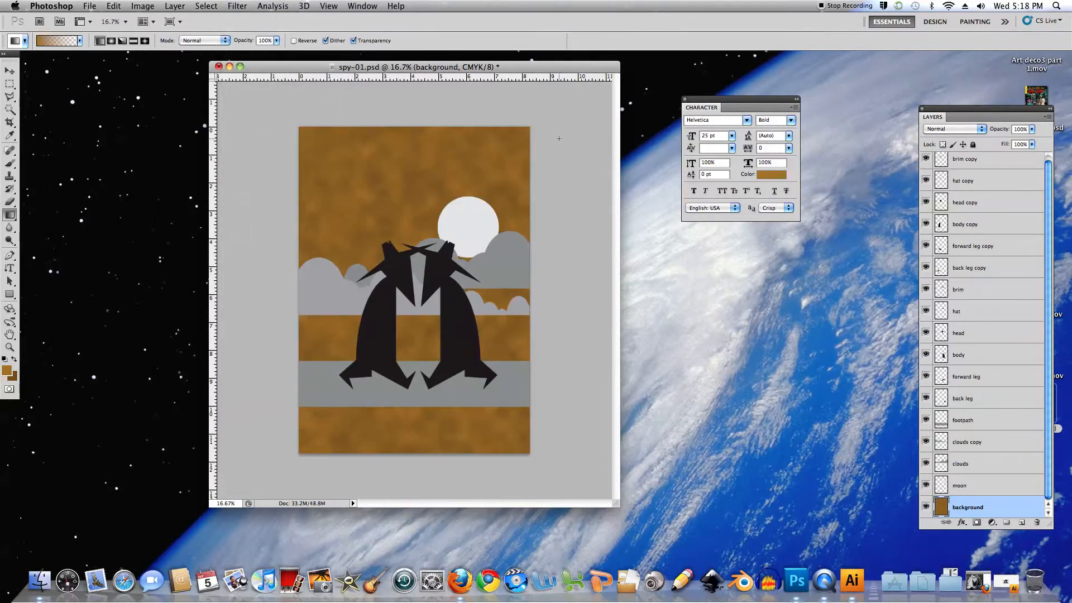
key("f")
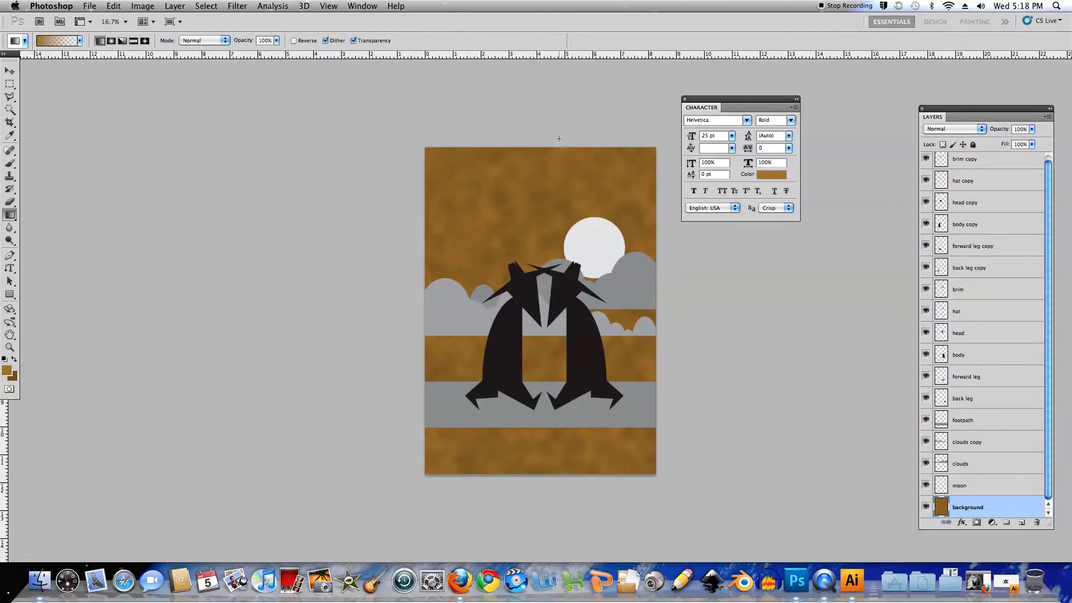
key("super+equal")
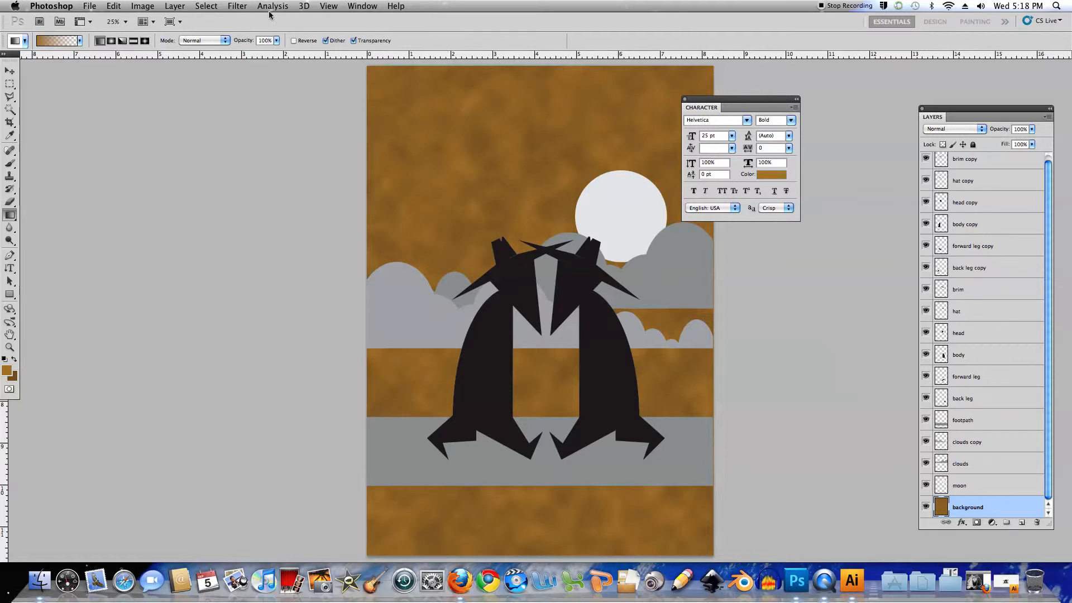
left_click(237, 5)
mouse_move(251, 128)
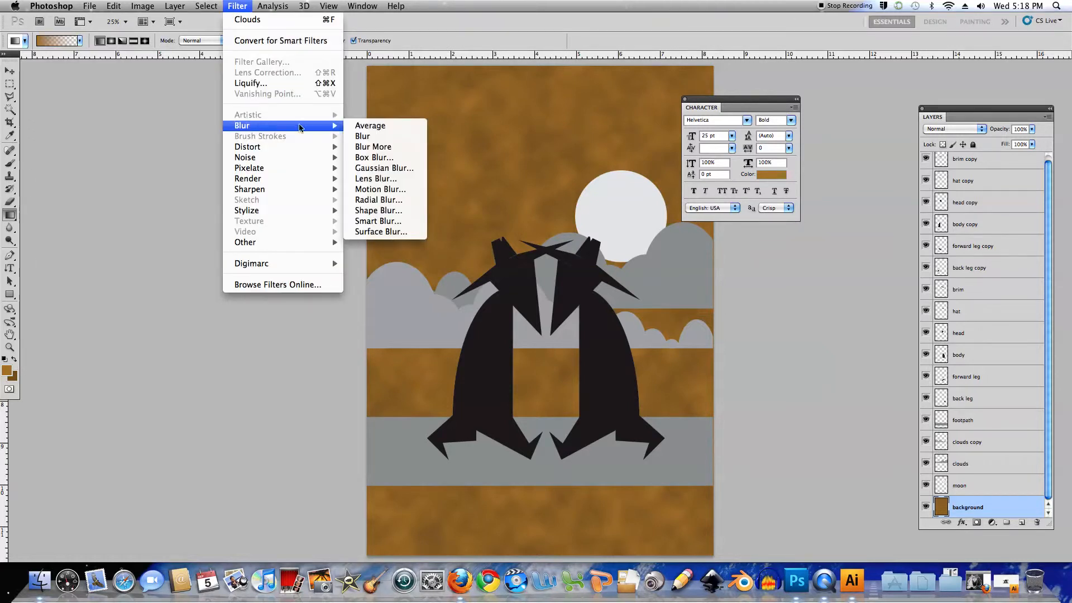
left_click(383, 168)
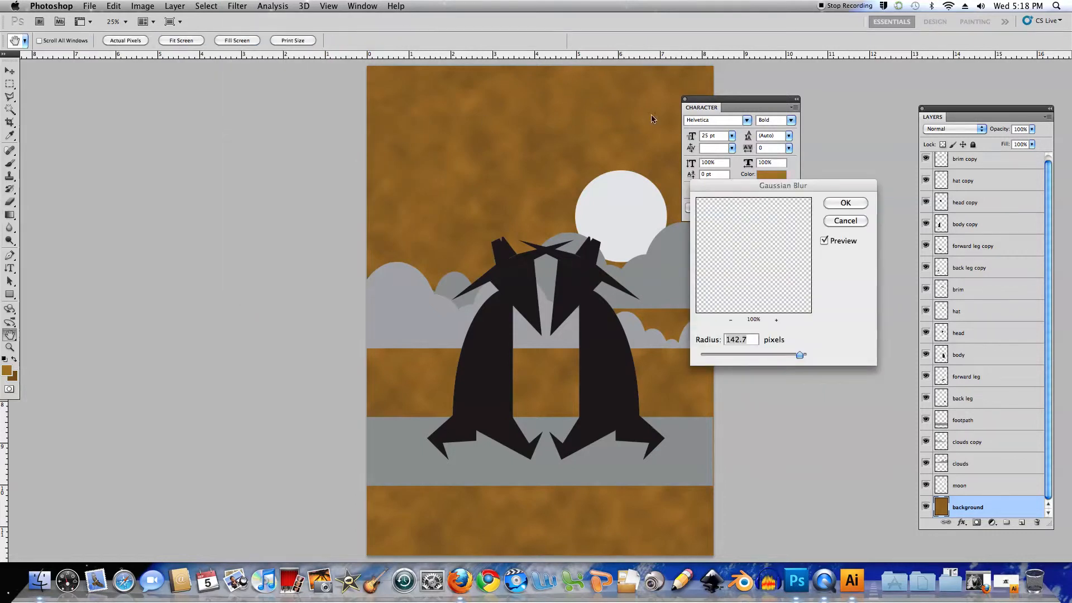
left_click_drag(797, 354, 752, 354)
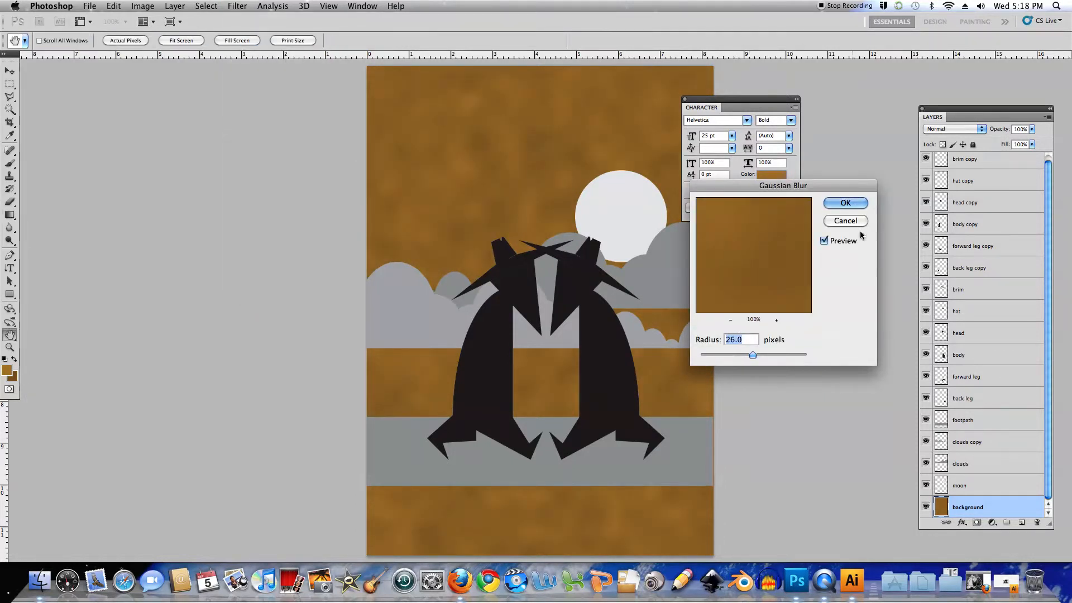
left_click(844, 222)
Apply a Motion Blur to the background layer with an angle of 0° and a distance of 193 pixels
left_click(237, 6)
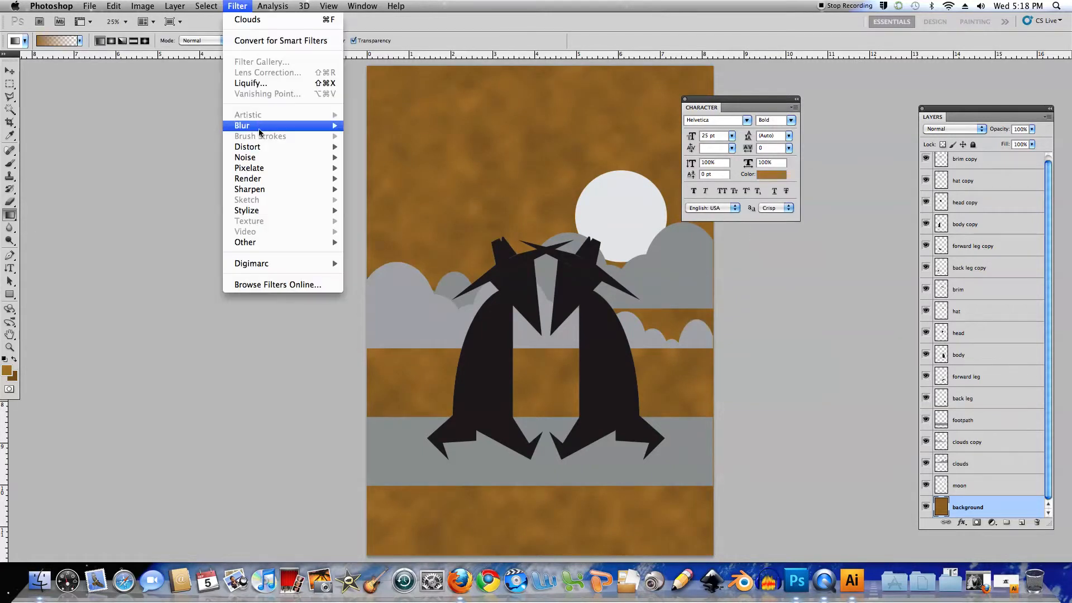
mouse_move(264, 129)
left_click(378, 189)
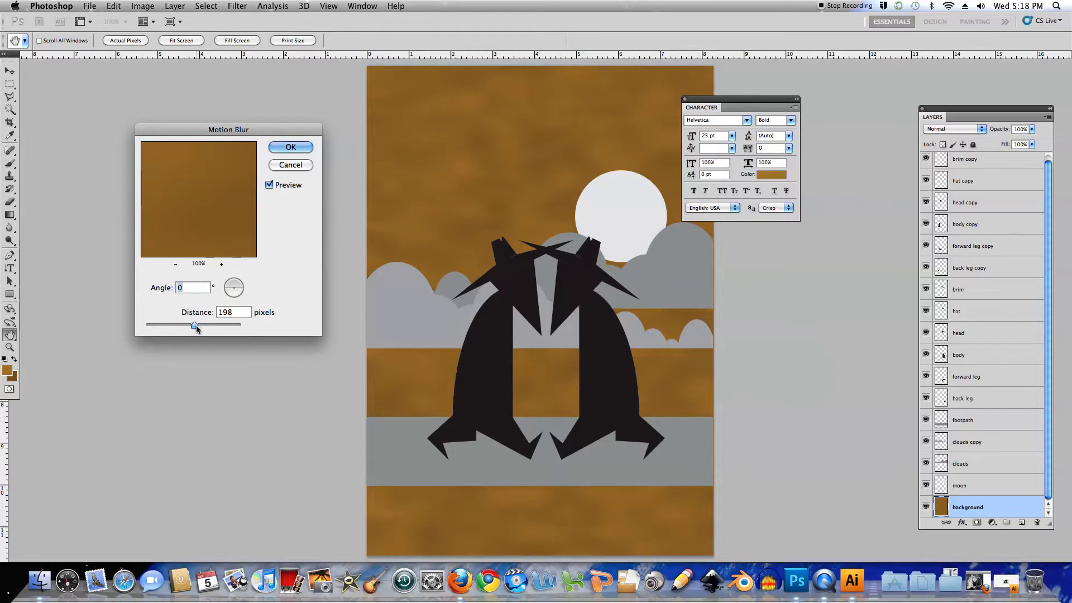
left_click_drag(195, 325, 194, 324)
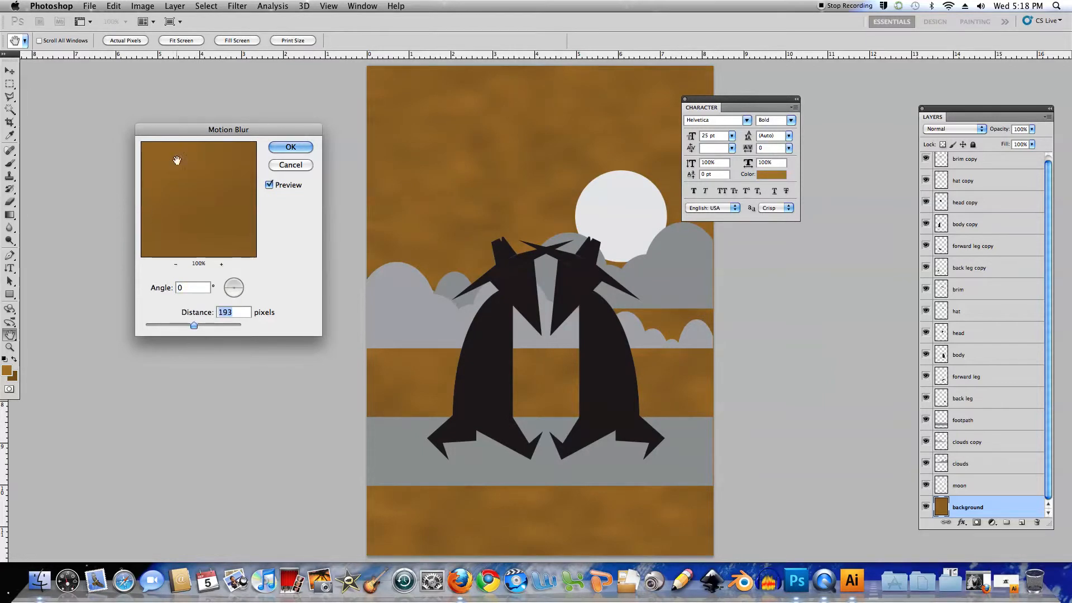
left_click(295, 149)
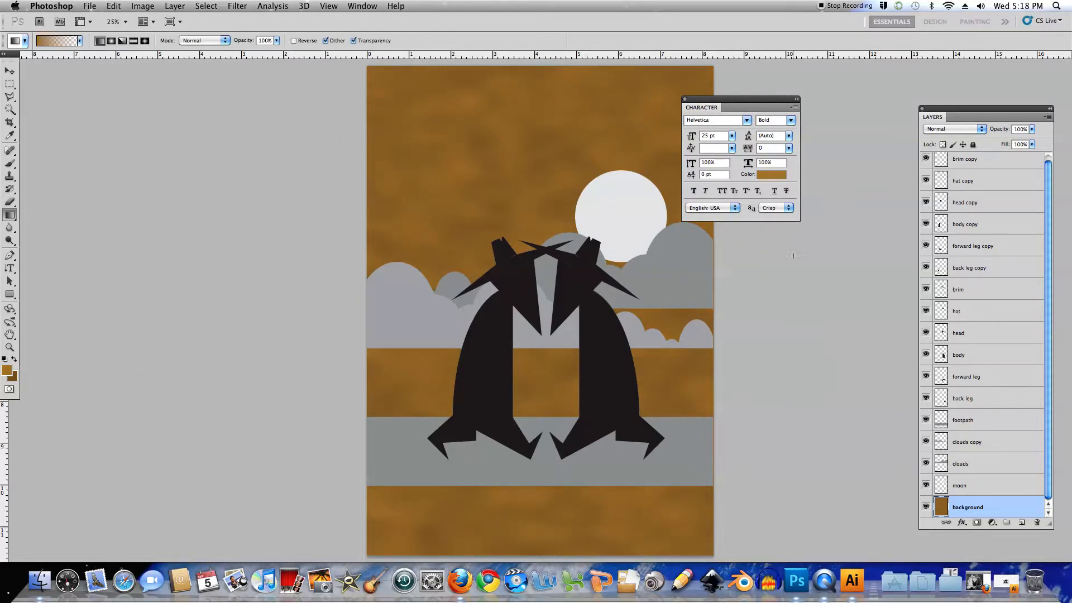
Copy the moon-shaped area of the background texture to a new layer and hide the original moon layer
left_click(942, 485, "super")
key("super+j")
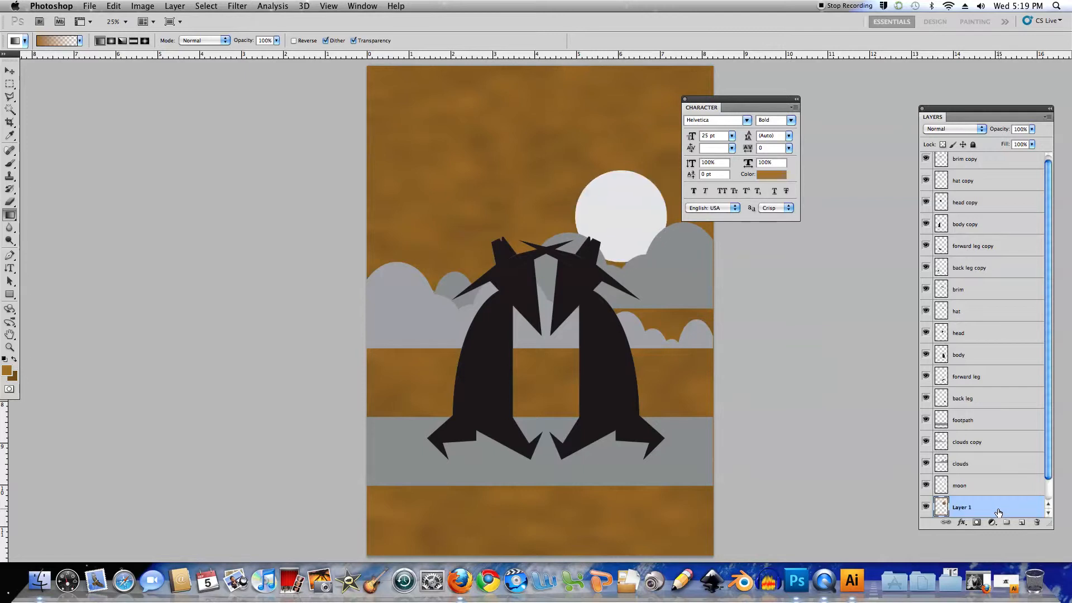
left_click(926, 486)
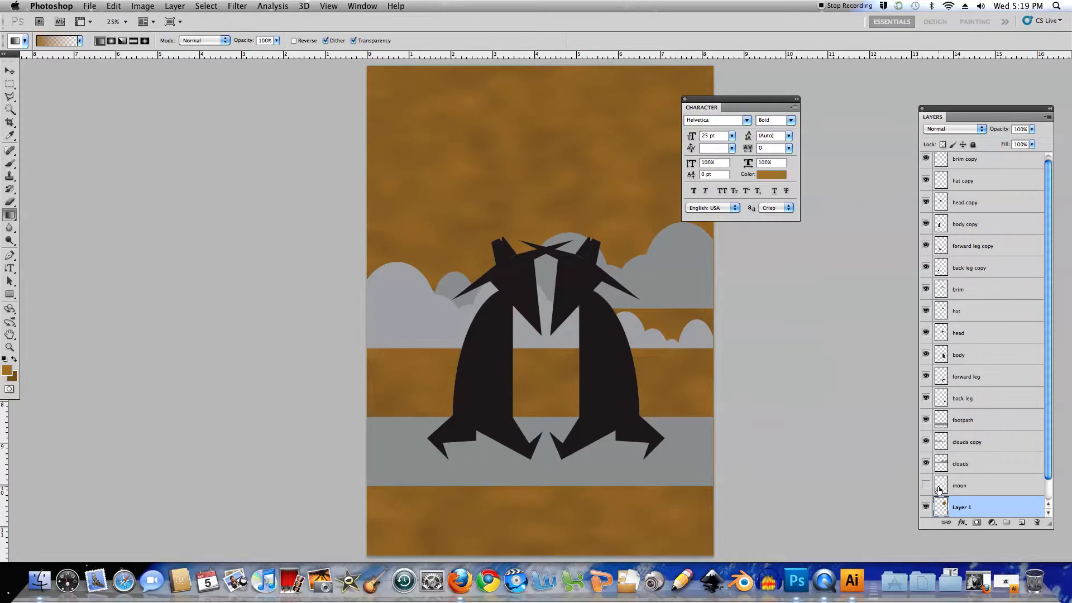
Load the clouds layer's outline as a selection and copy that area of the background layer to a new layer
left_click(966, 463)
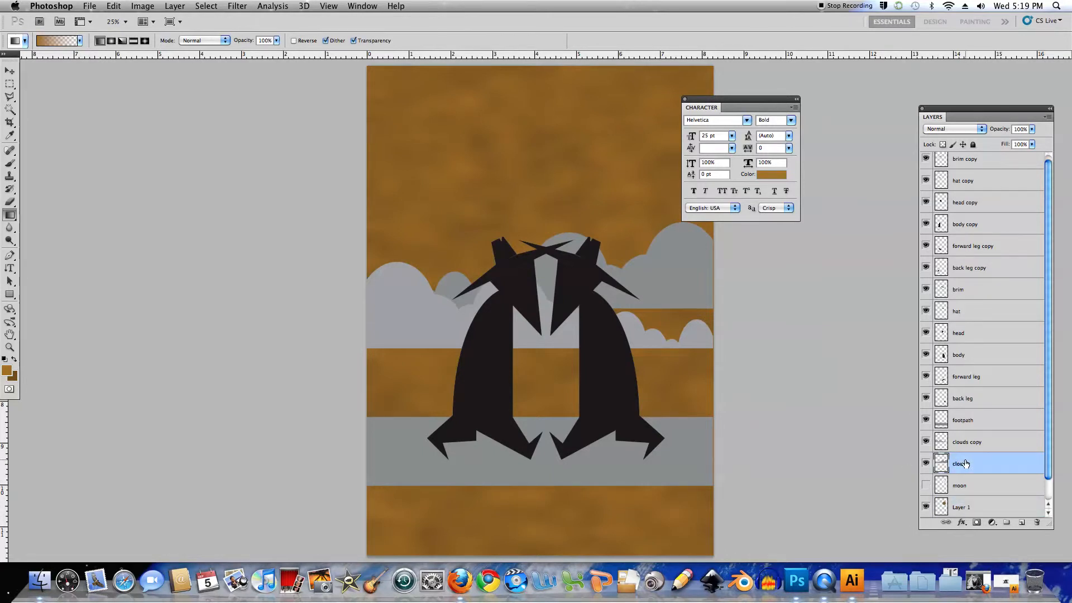
scroll(983, 491, "down", 1)
left_click(967, 507)
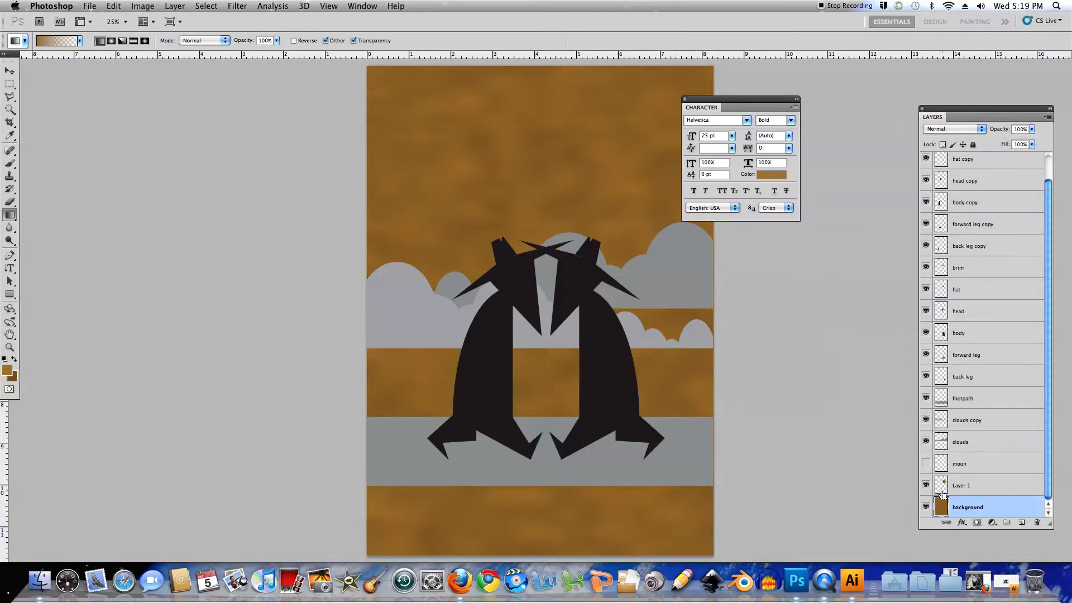
left_click(940, 443, "super")
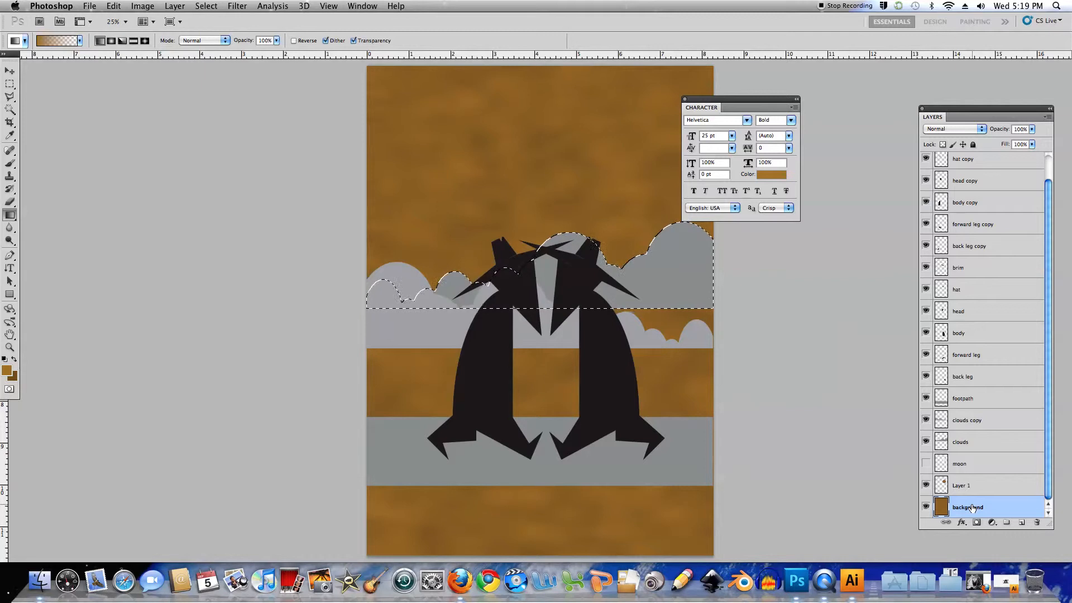
key("super+j")
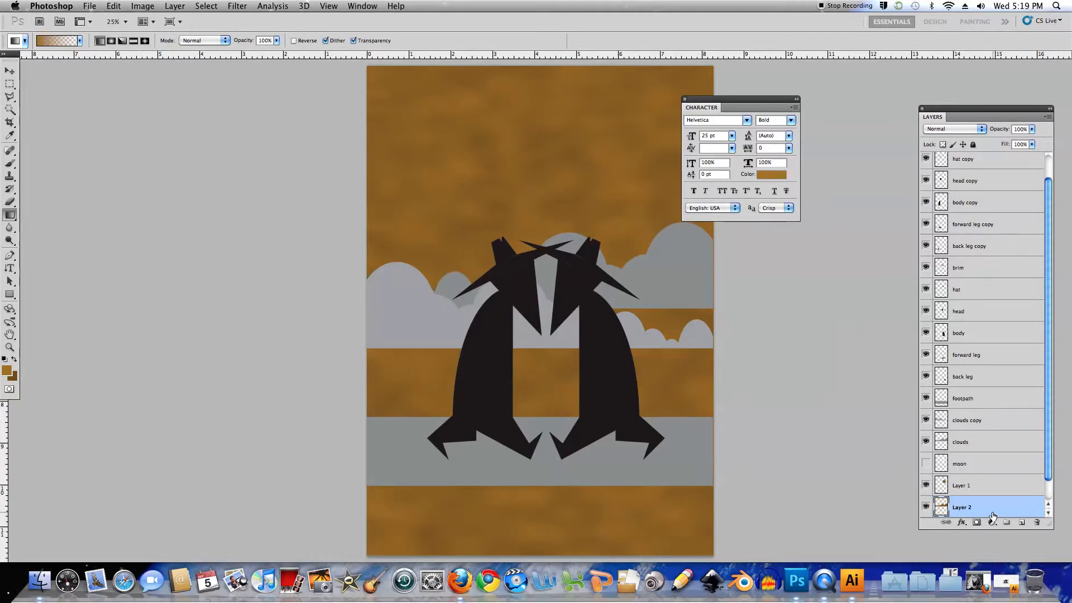
Move the textured clouds layer above the textured moon layer and hide the original clouds layer
scroll(1050, 478, "down", 1)
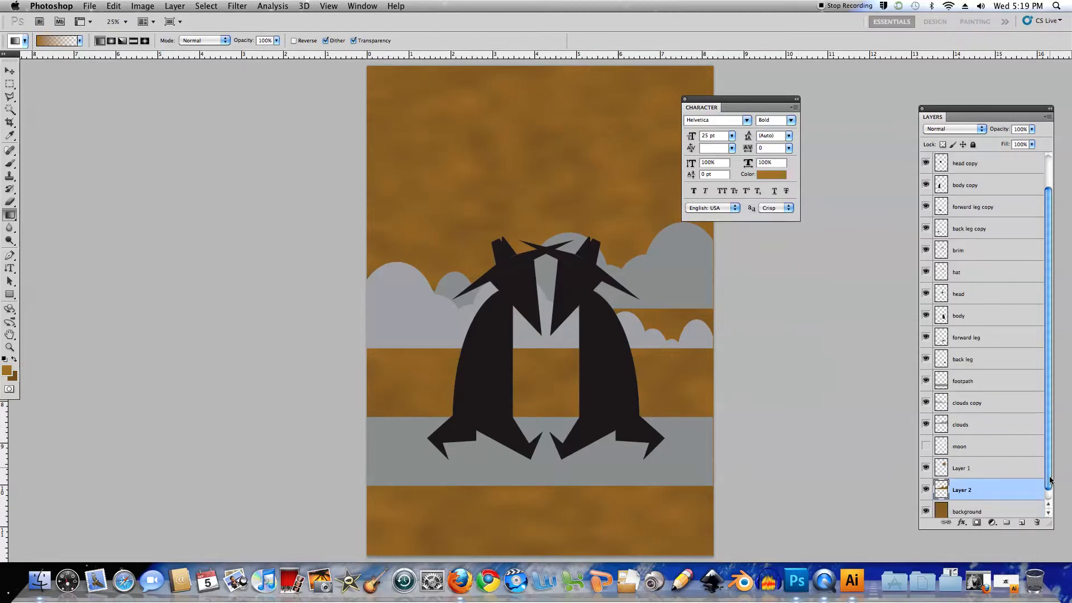
left_click_drag(944, 490, 944, 467)
left_click(927, 446)
left_click(926, 426)
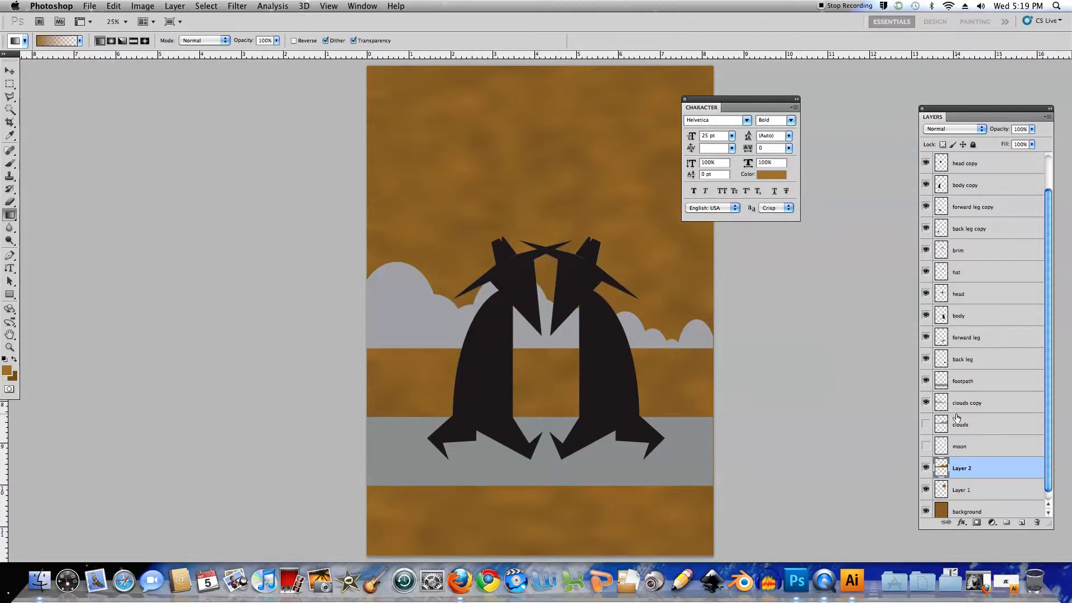
Copy the clouds copy layer's area of the background texture to a new layer above Layer 2 and hide the original clouds copy layer
left_click(943, 406)
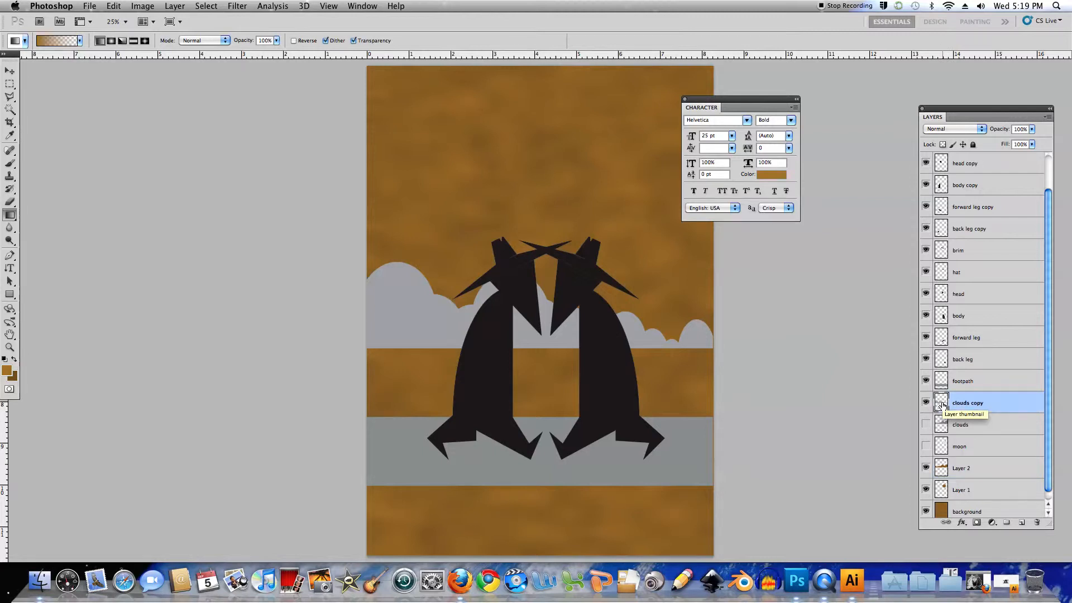
left_click(943, 406, "super")
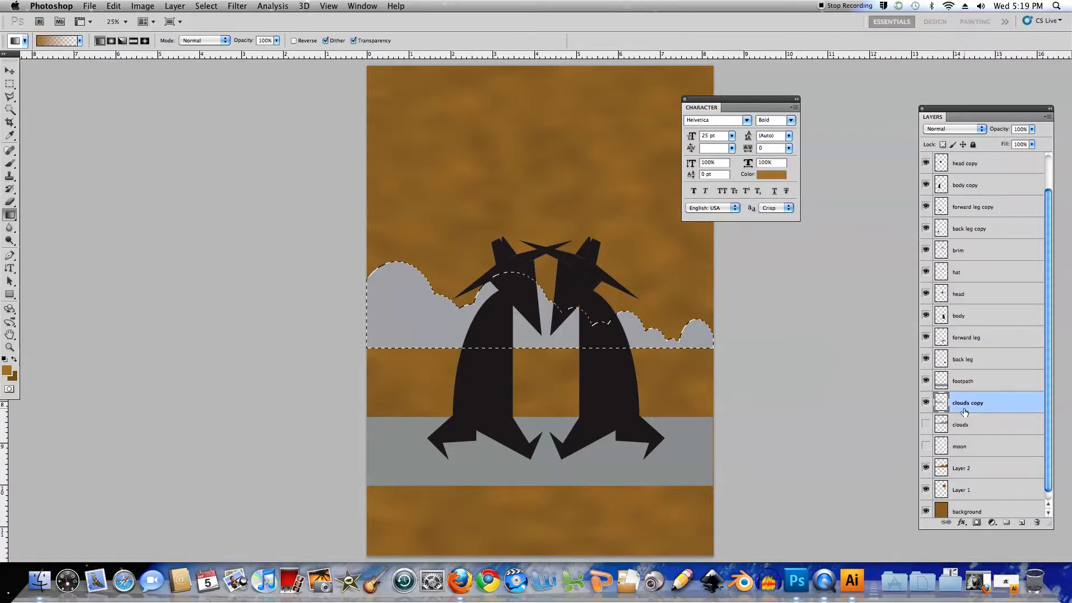
scroll(994, 491, "down", 1)
left_click(989, 507)
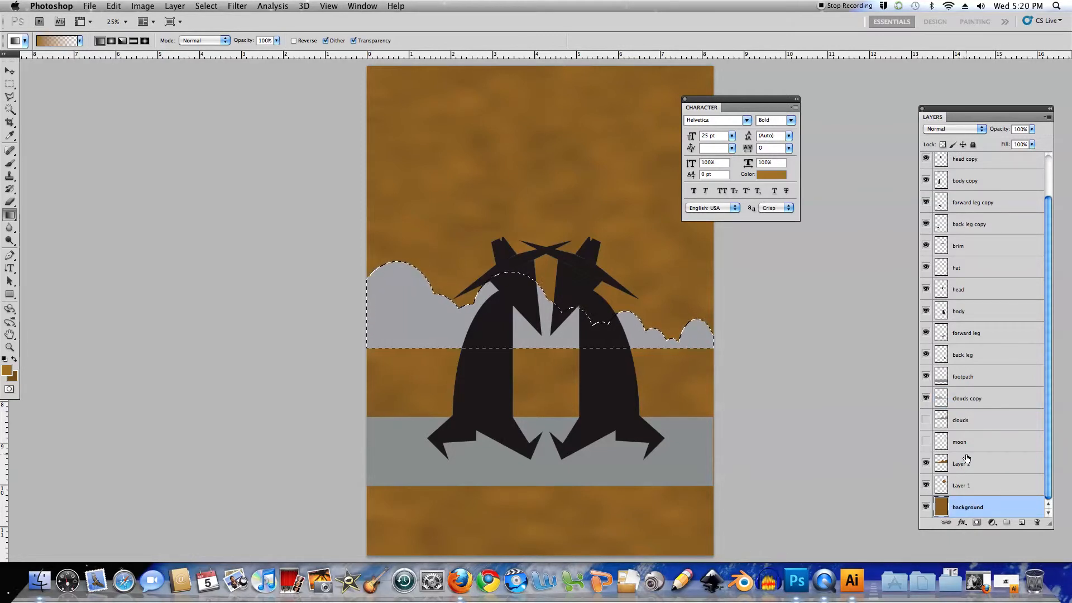
left_click(984, 463)
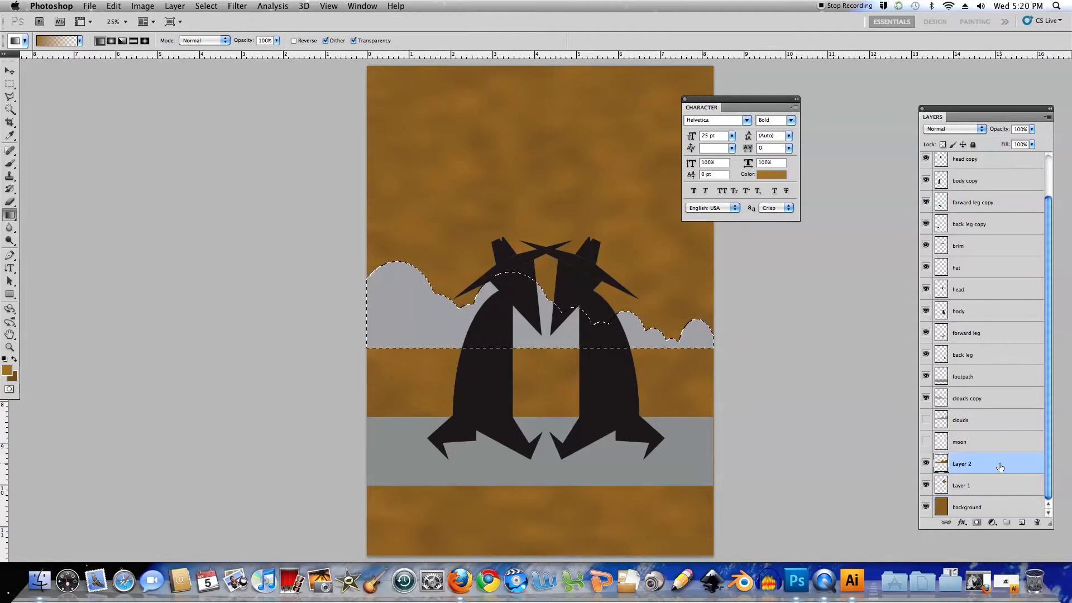
key("super+j")
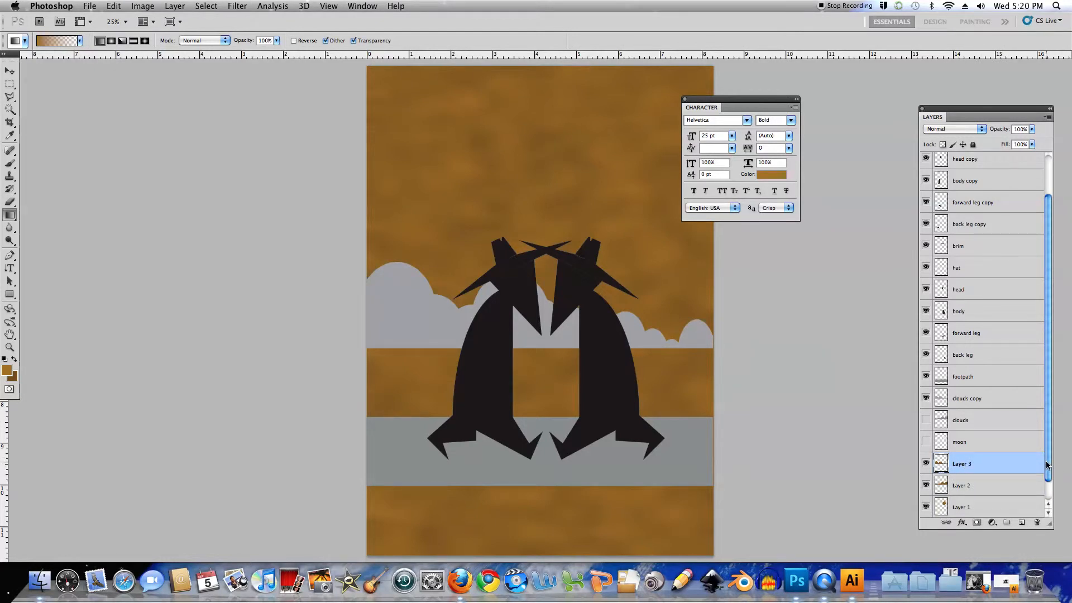
left_click(927, 398)
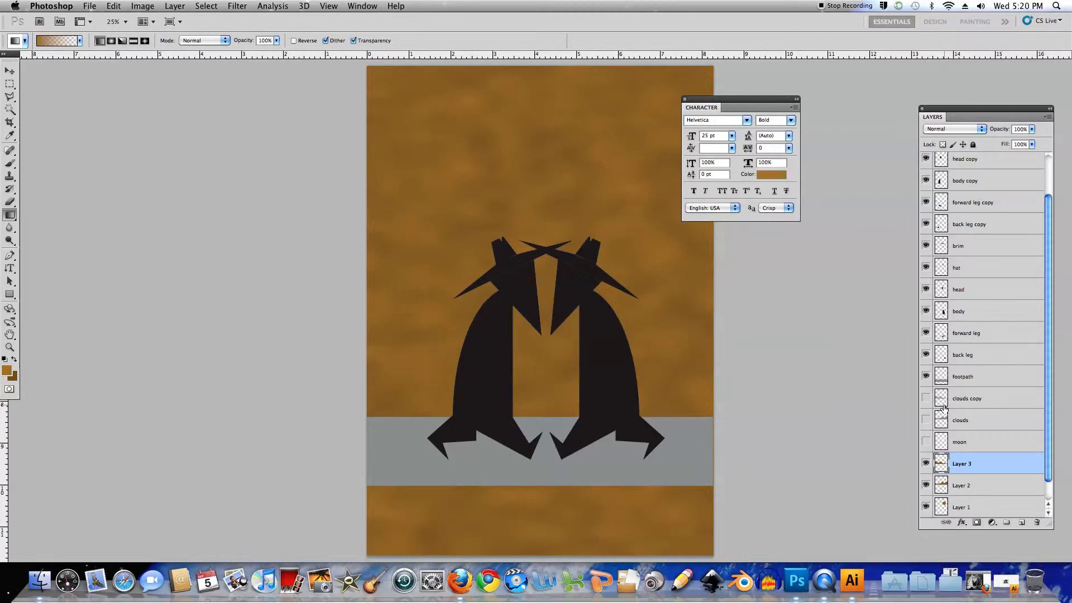
Copy the footpath-shaped area of the background texture to a new layer above Layer 3 and hide the original footpath layer
left_click_drag(1048, 450, 1048, 484)
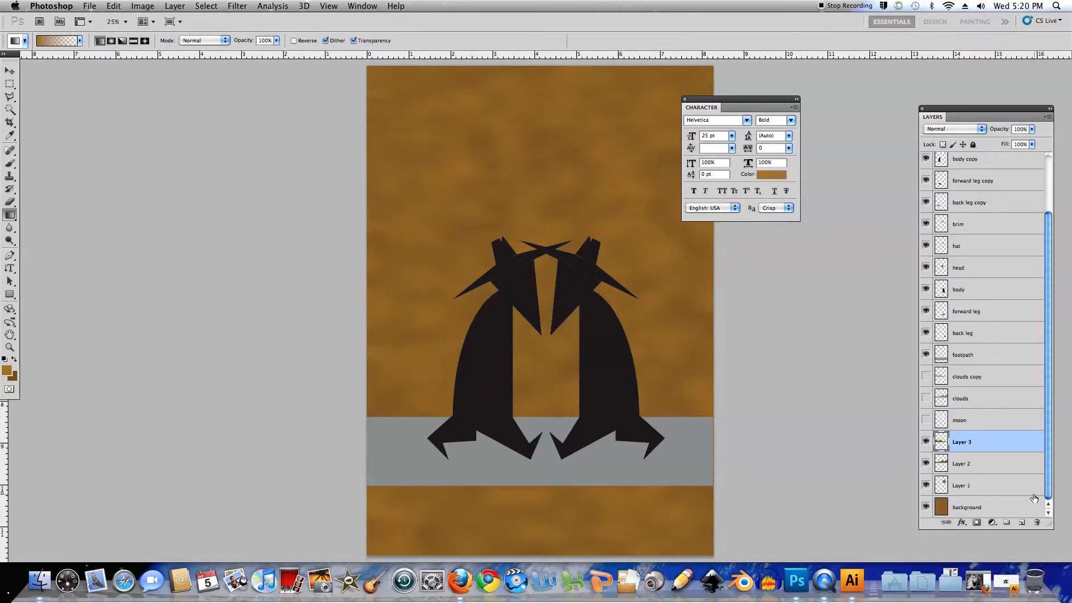
left_click(973, 508)
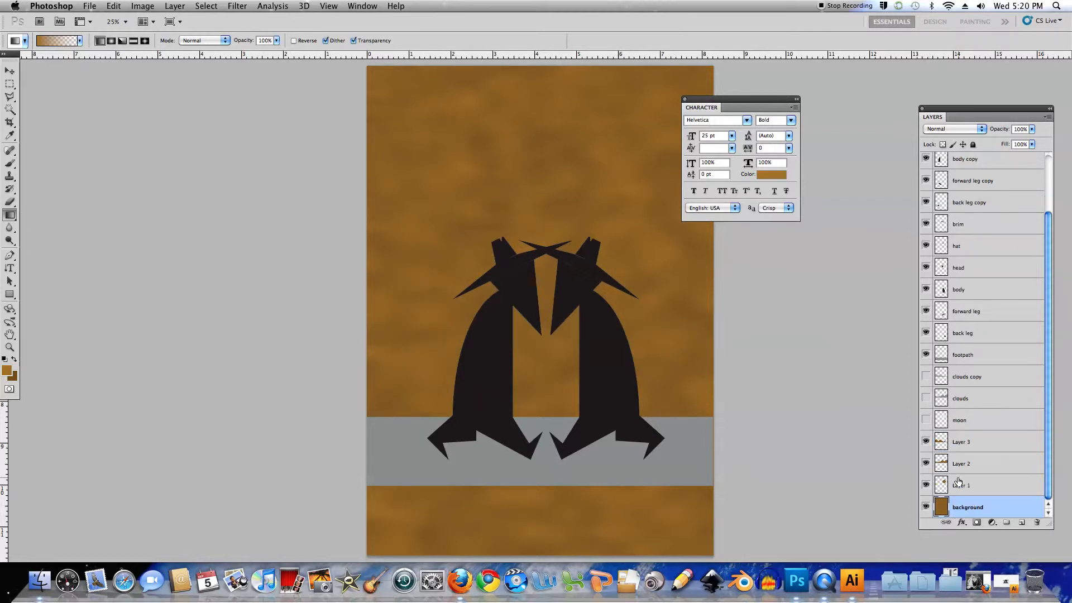
left_click(941, 356, "super")
left_click(999, 447)
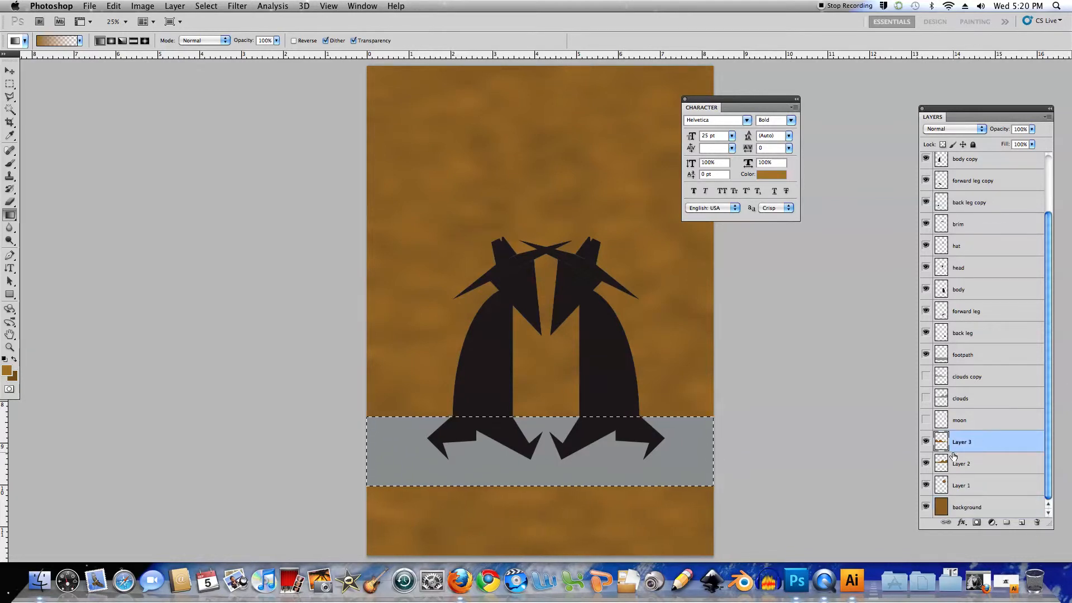
key("super+j")
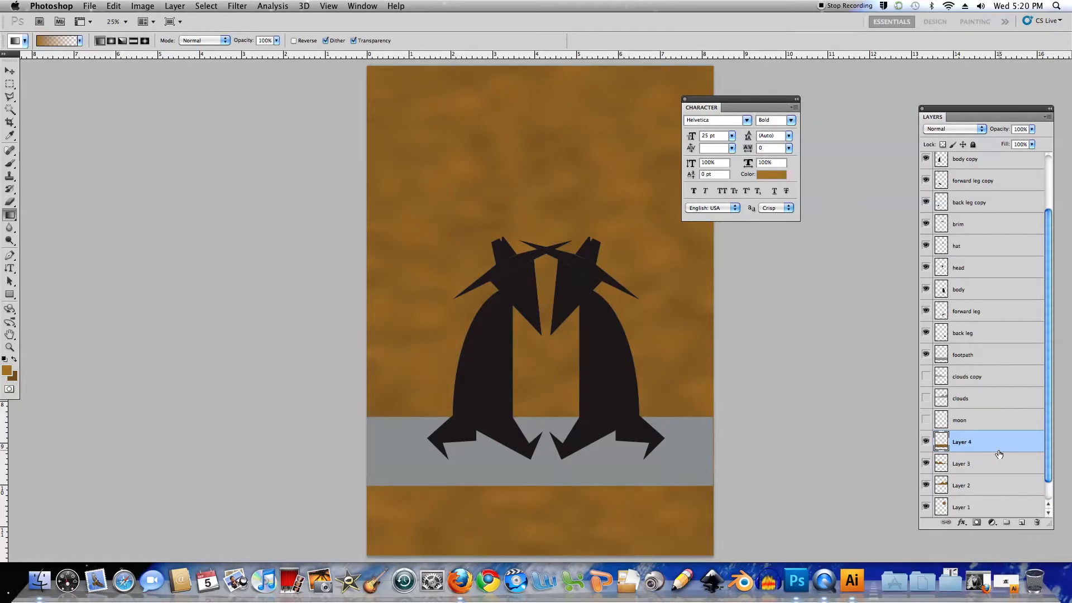
left_click(925, 355)
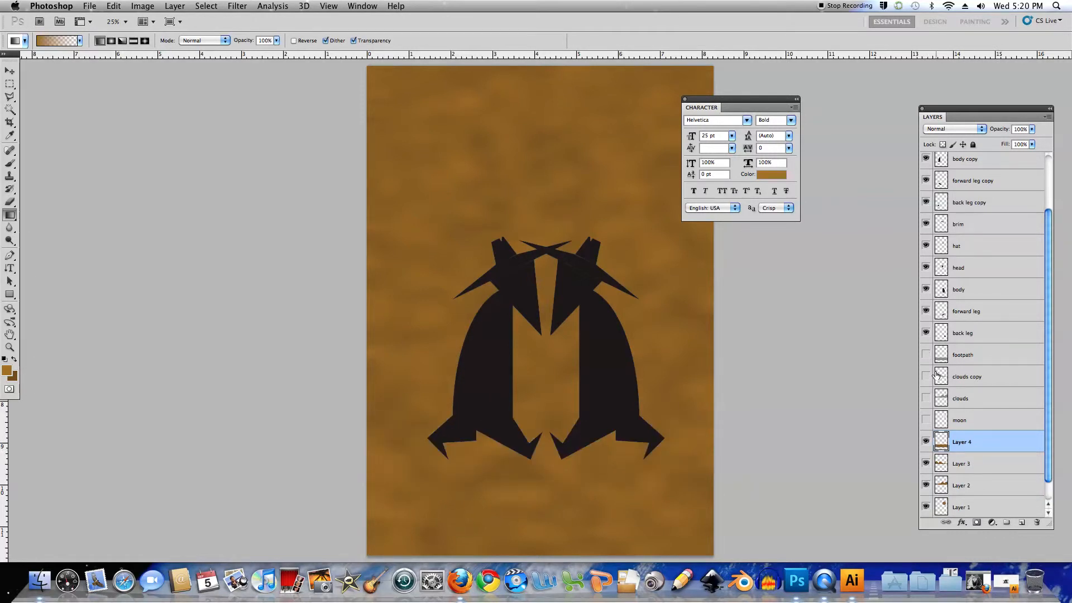
Copy the back leg's outline area from the background layer to a new layer above the textured footpath and hide the original back leg
left_click(941, 335, "super")
scroll(1049, 469, "down", 1)
left_click(1002, 511)
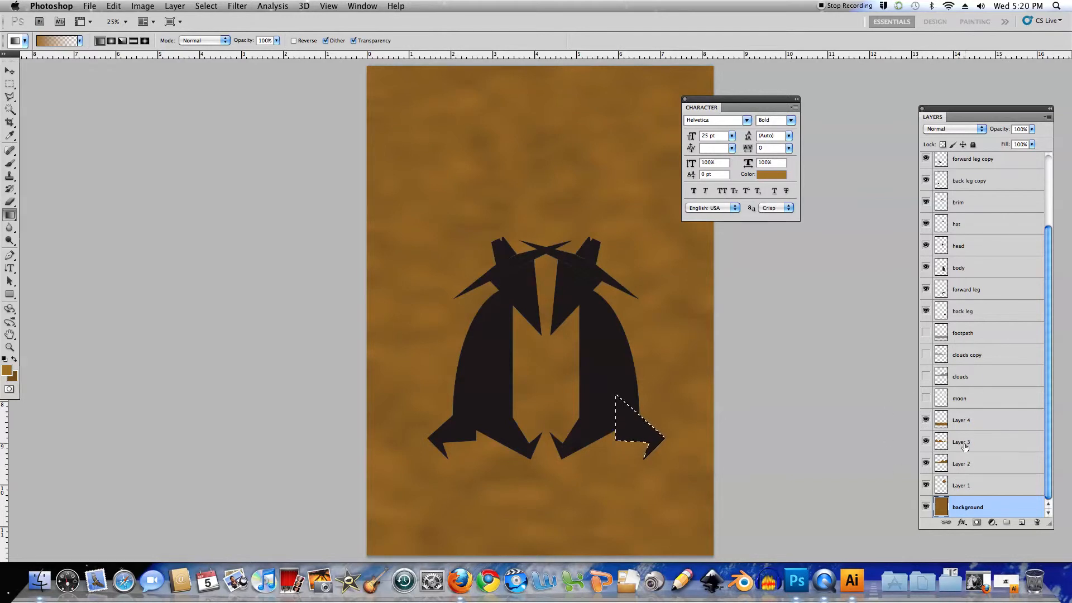
left_click(969, 422)
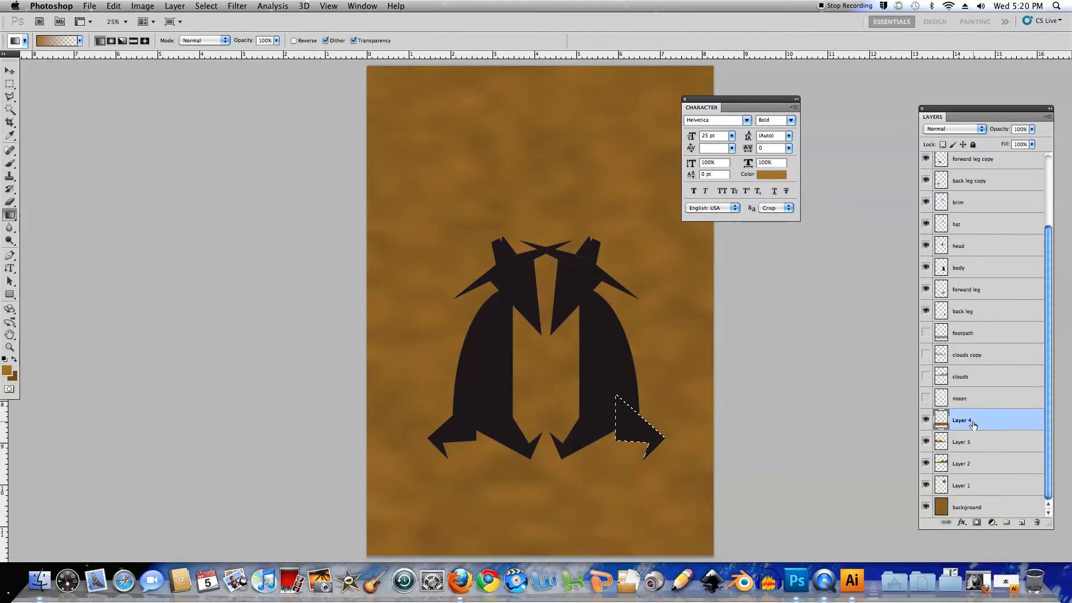
key("ctrl+j")
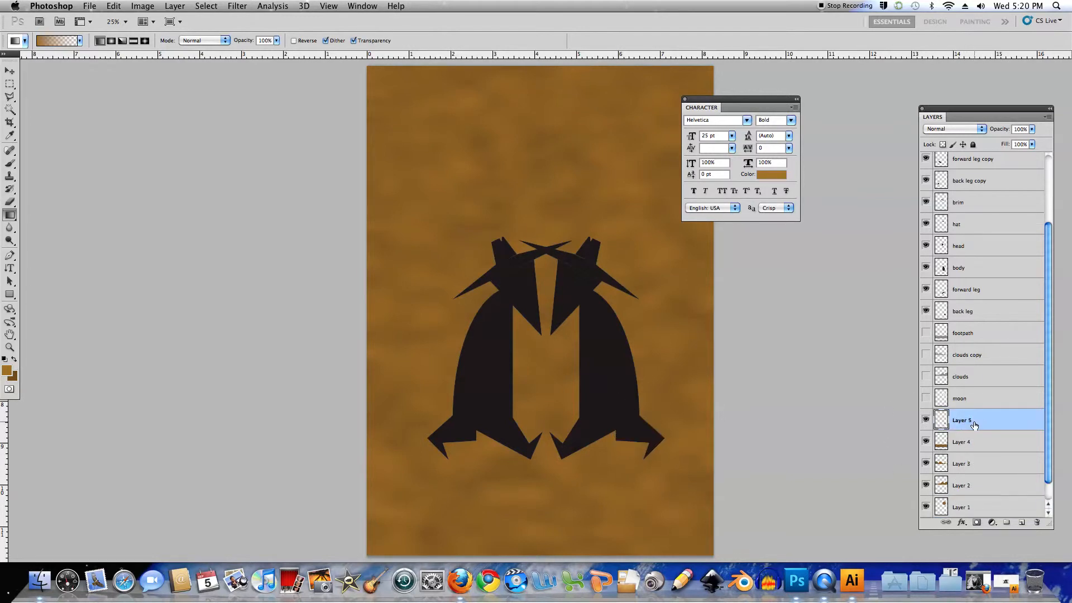
left_click(926, 310)
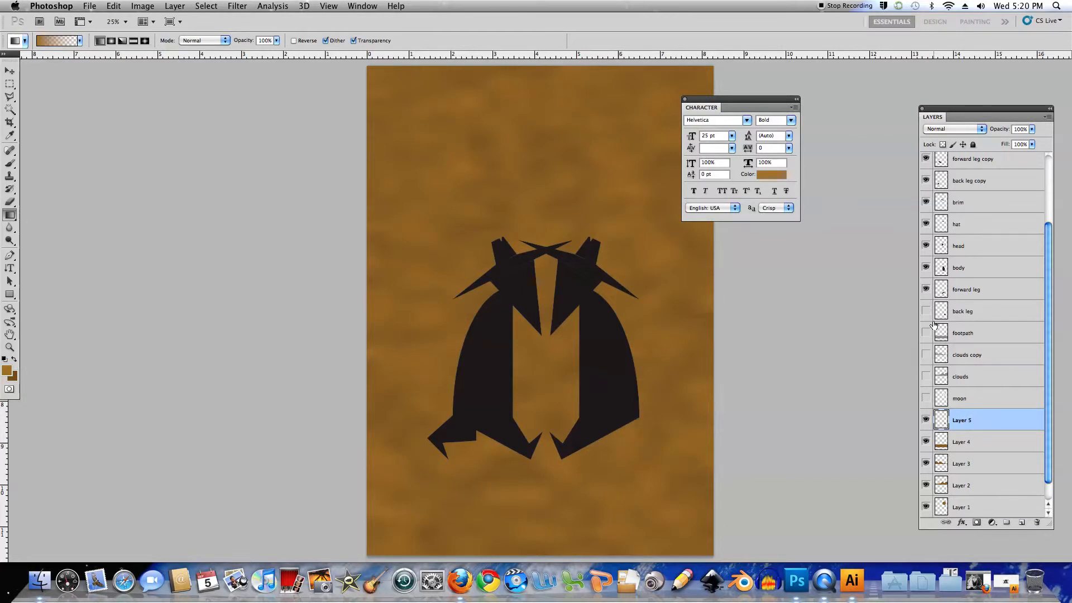
Copy the forward leg's outline area from the background layer to a new layer above the textured back leg and hide the original forward leg
left_click(941, 290, "super")
scroll(1048, 448, "down", 1)
left_click(978, 508)
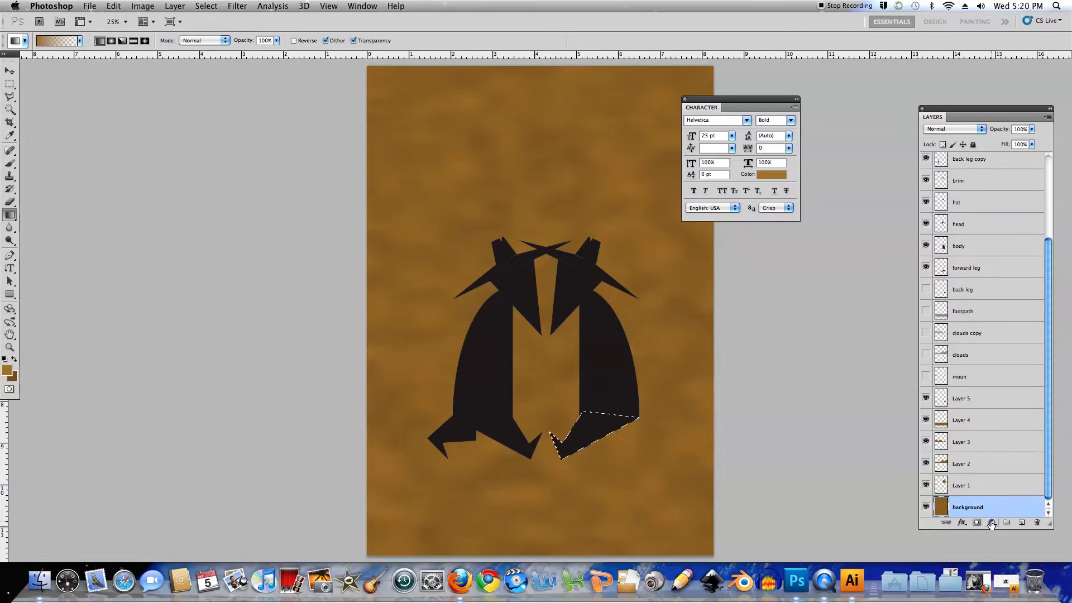
left_click(972, 399)
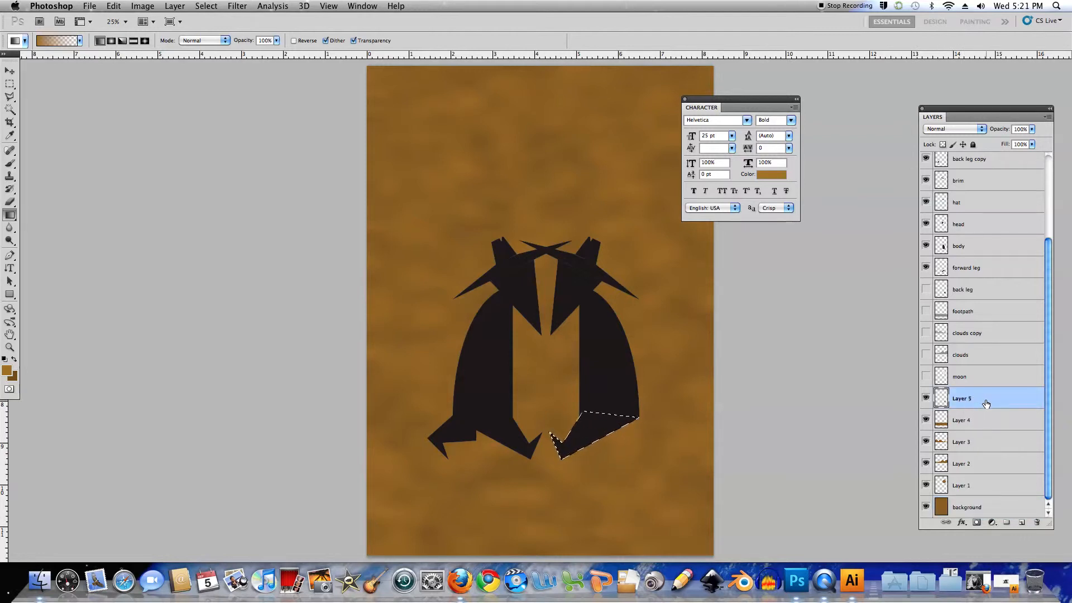
key("super+j")
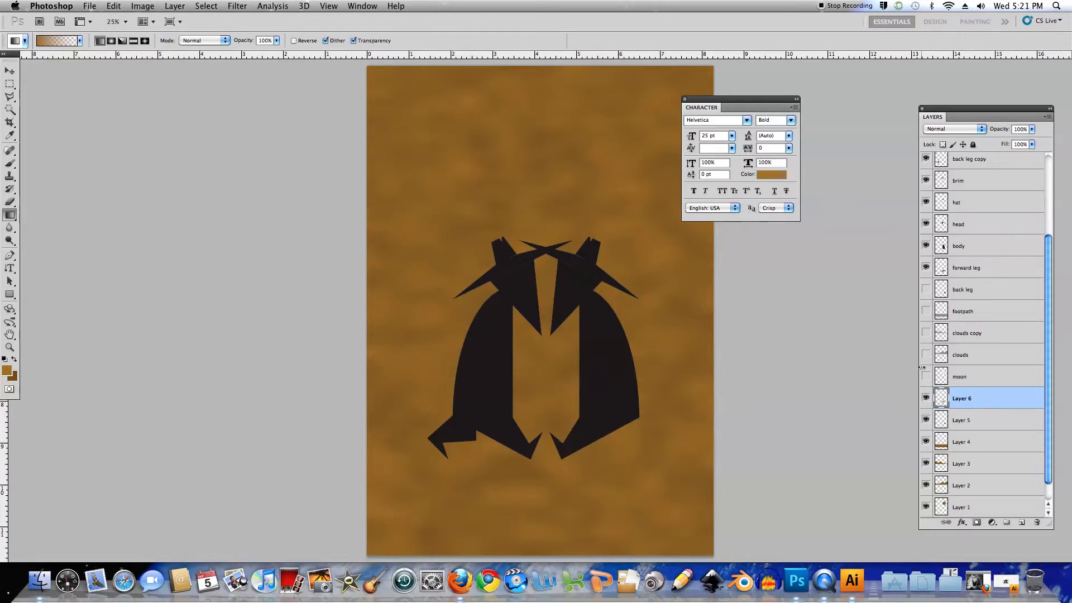
left_click(926, 268)
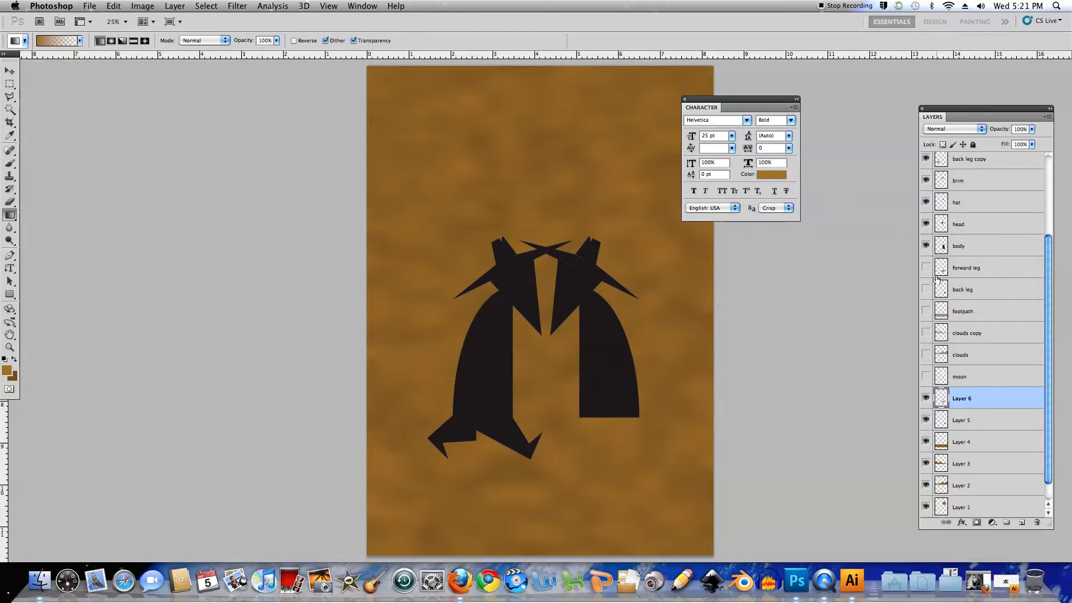
Copy the body-shaped area of the background layer to a new layer above the textured forward leg and hide the original body layer
left_click(942, 248, "super")
scroll(1044, 346, "down", 1)
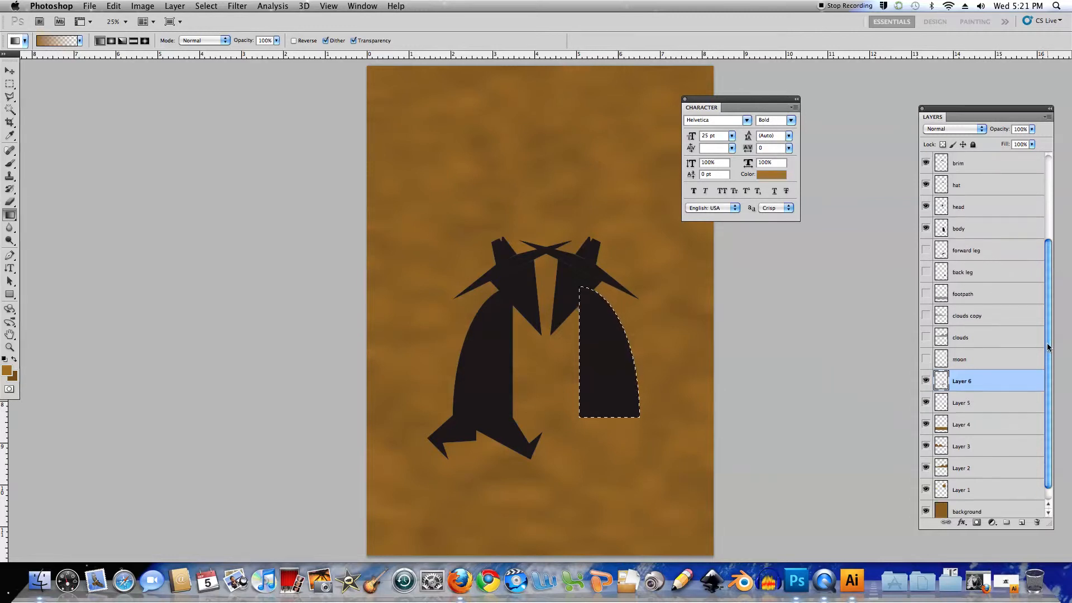
left_click(984, 505)
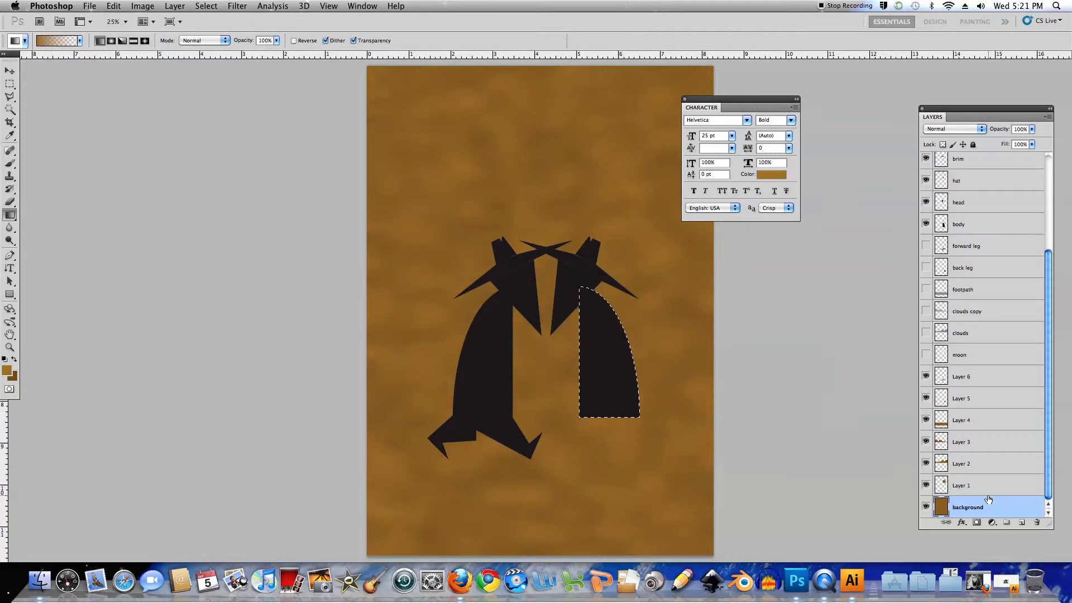
left_click(954, 375)
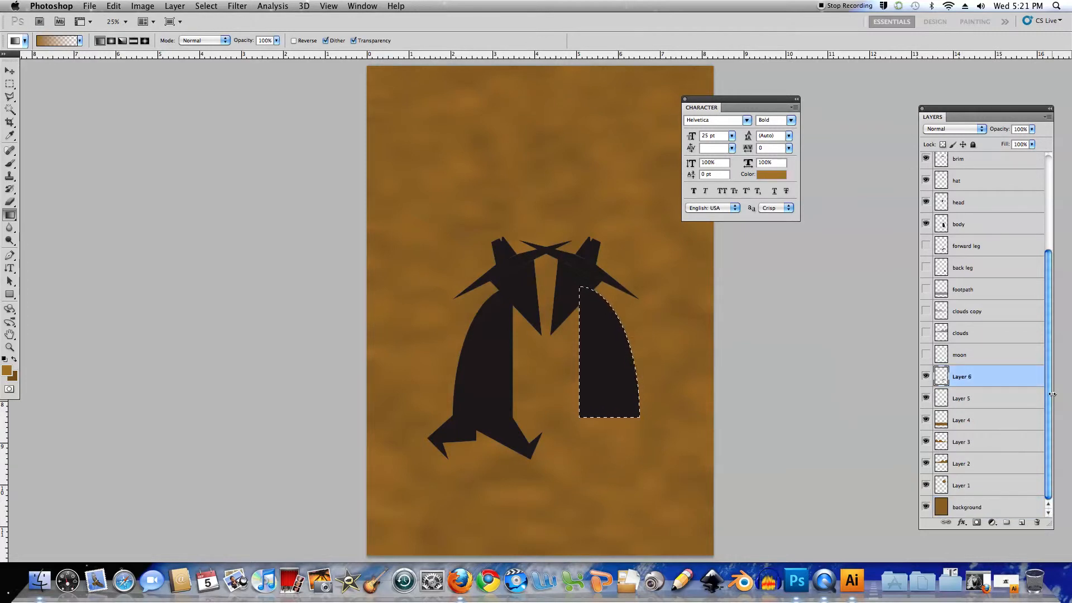
key("super+j")
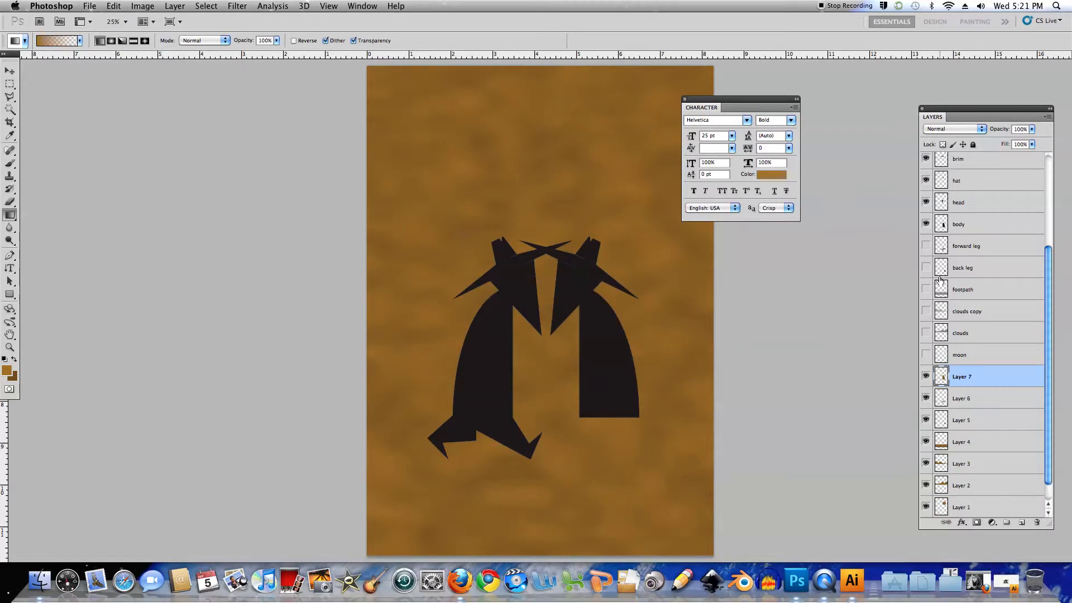
left_click(926, 224)
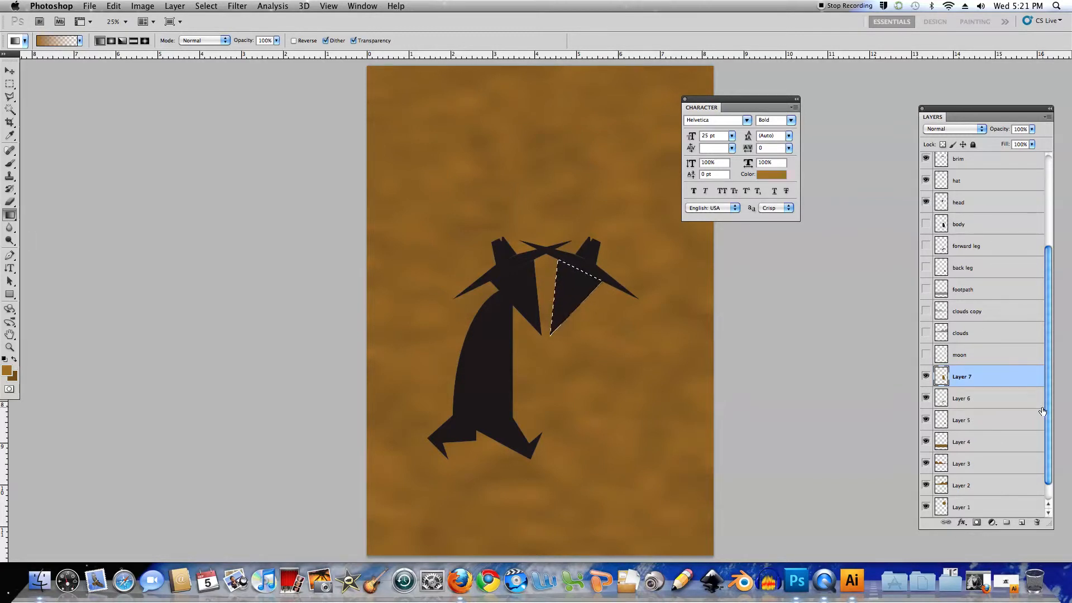
Copy the head-shaped area of the background layer to a new layer above the textured body and hide the original head layer
scroll(1048, 434, "down", 1)
left_click(985, 509)
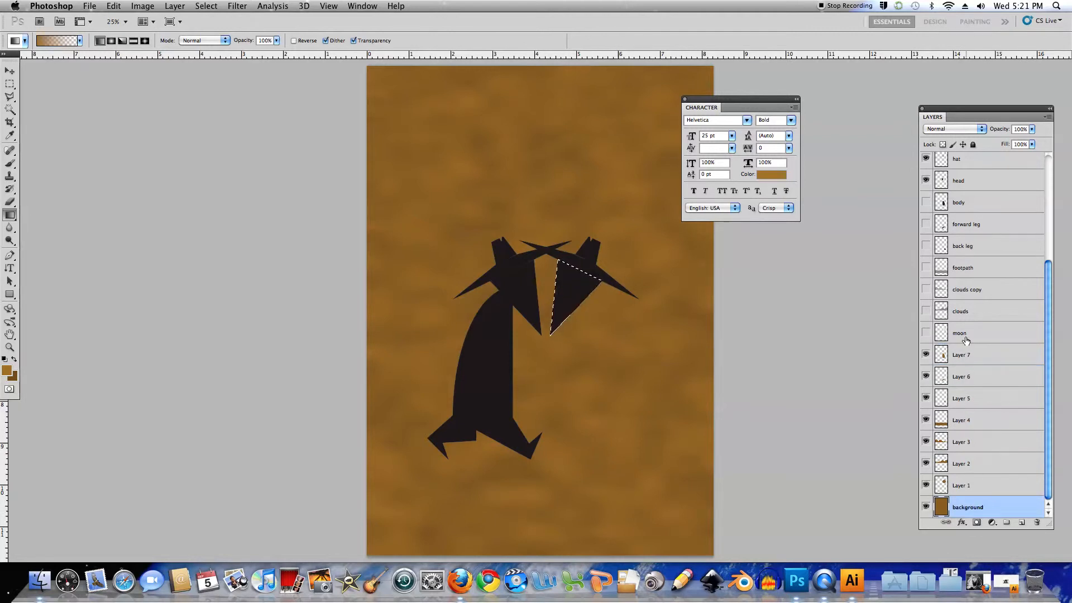
left_click(968, 360)
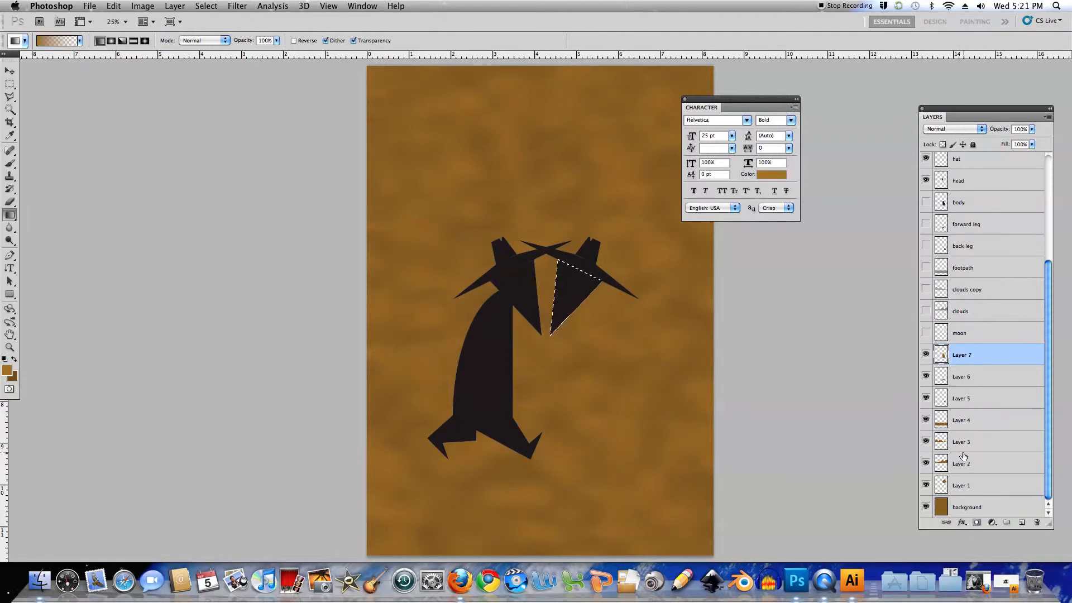
key("ctrl+j")
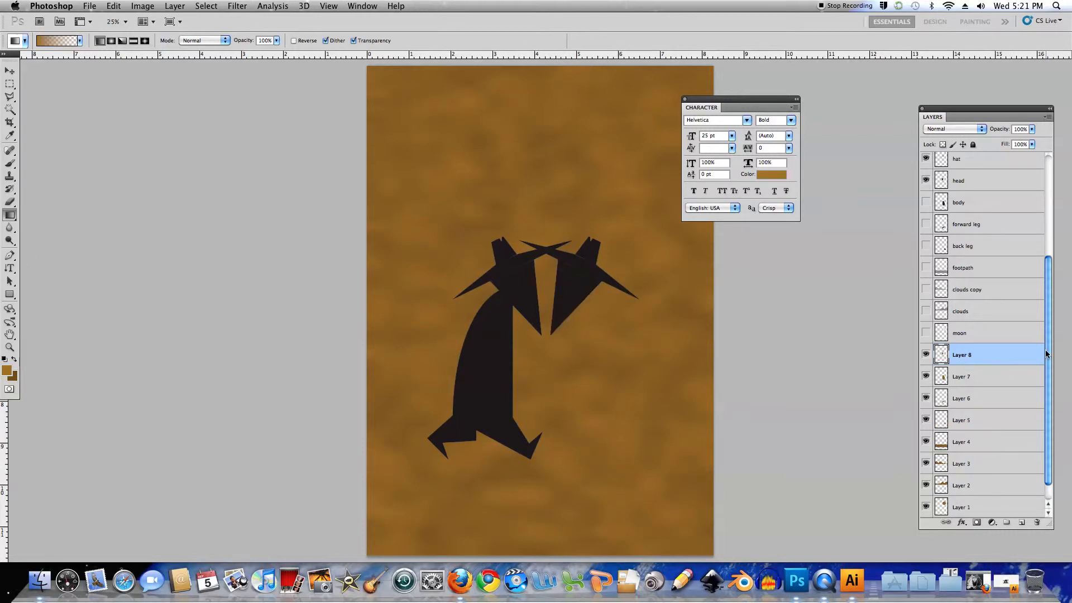
left_click_drag(1046, 353, 1046, 350)
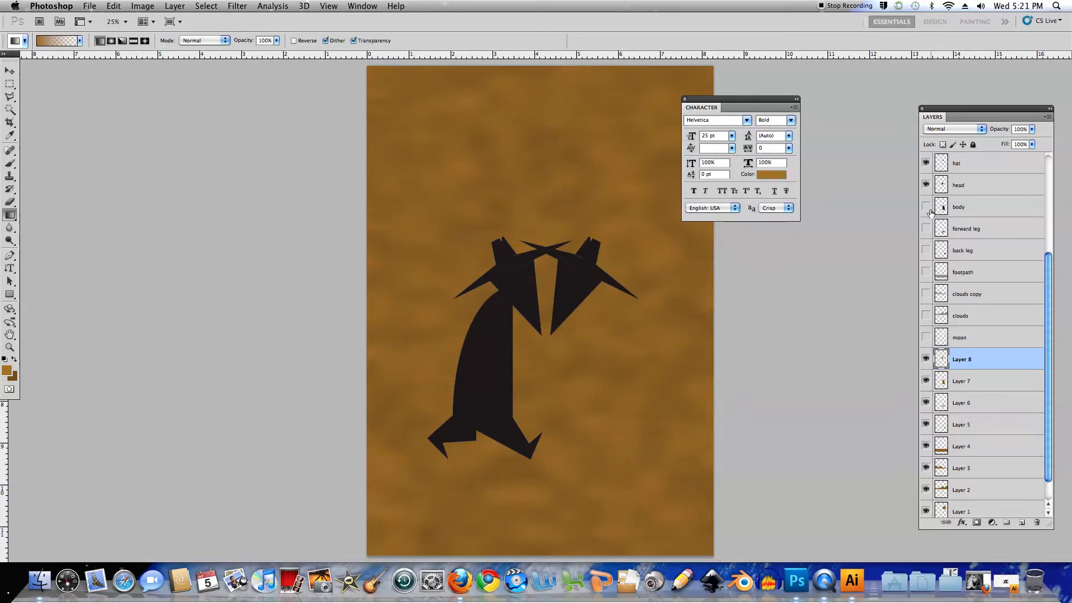
left_click(925, 185)
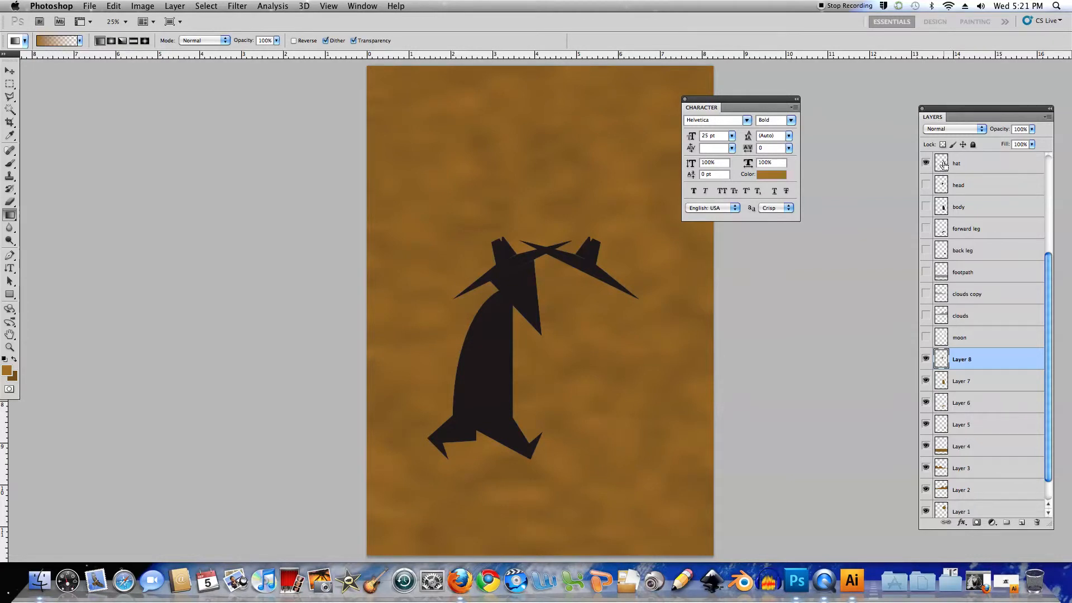
Copy the hat-shaped area of the background layer to a new layer above the textured head and hide the original hat layer
left_click(943, 165, "super")
scroll(1052, 399, "down", 1)
left_click(996, 509)
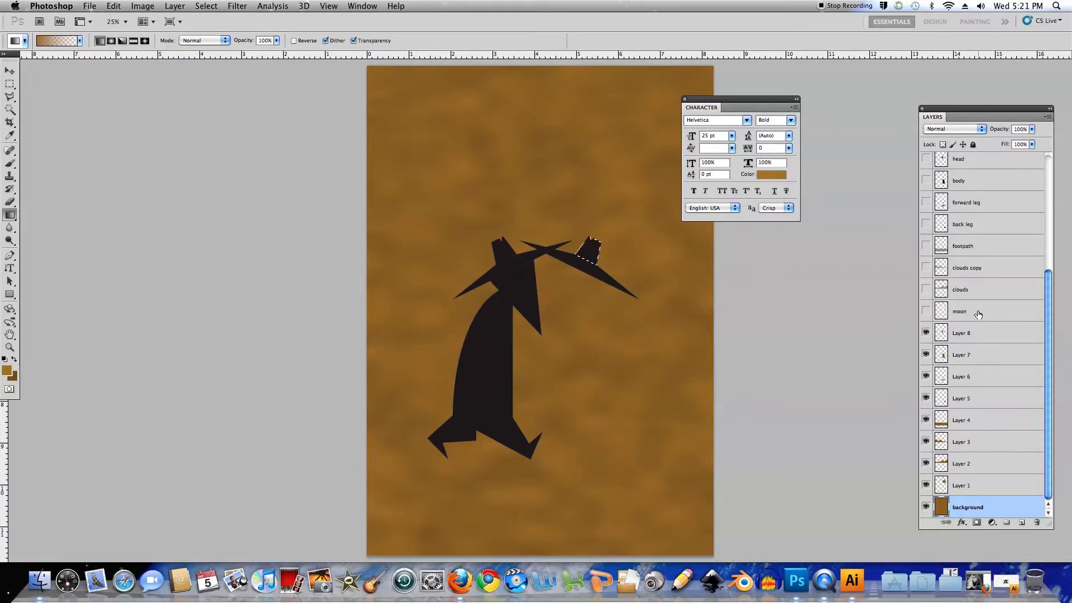
left_click(981, 335)
key("super+c")
key("super+v")
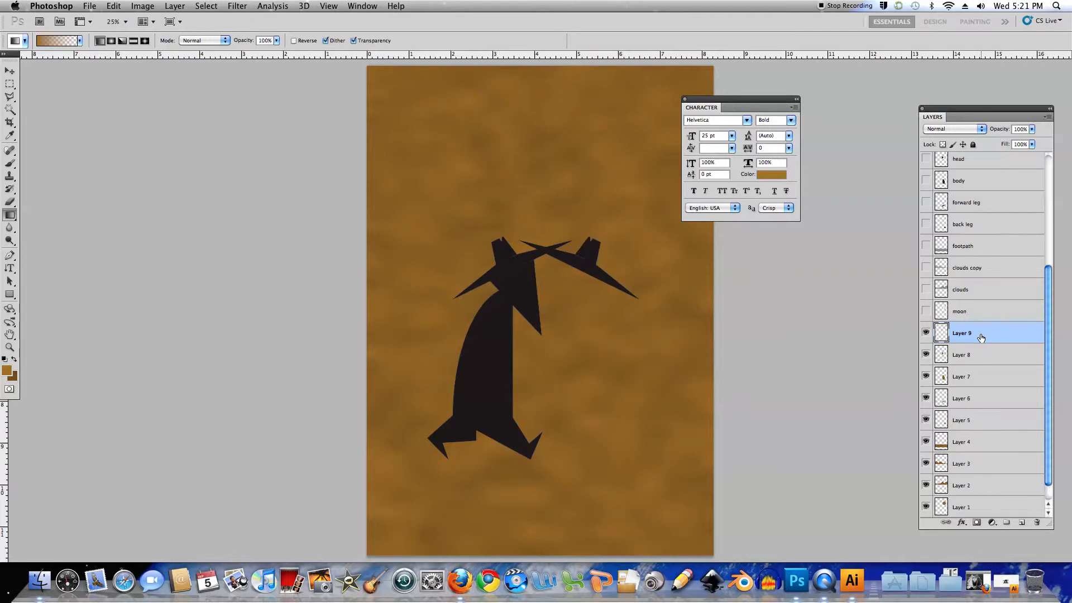
scroll(1049, 322, "up", 3)
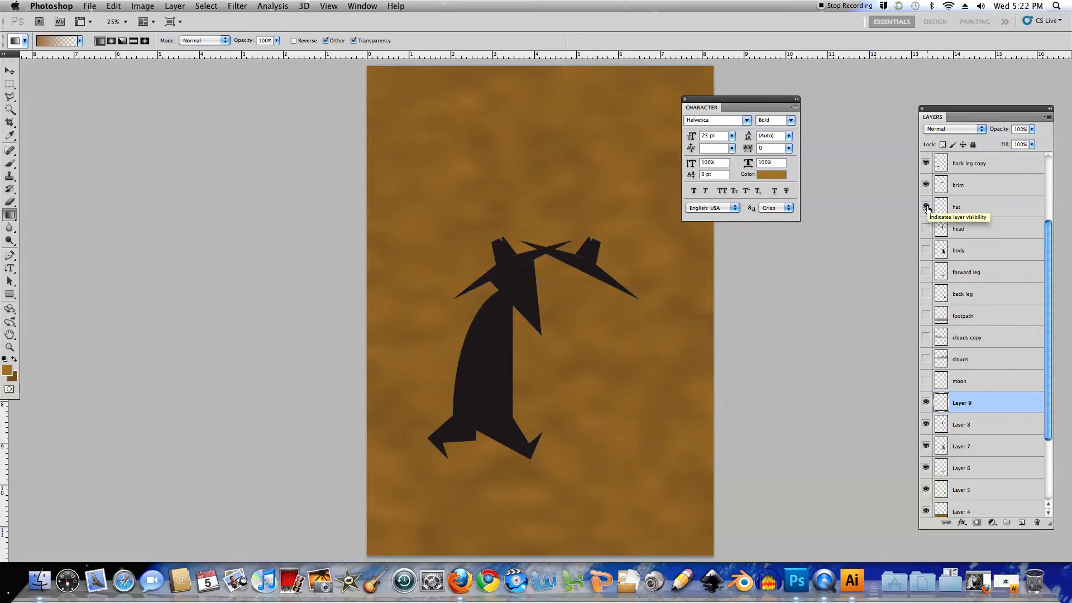
left_click(926, 207)
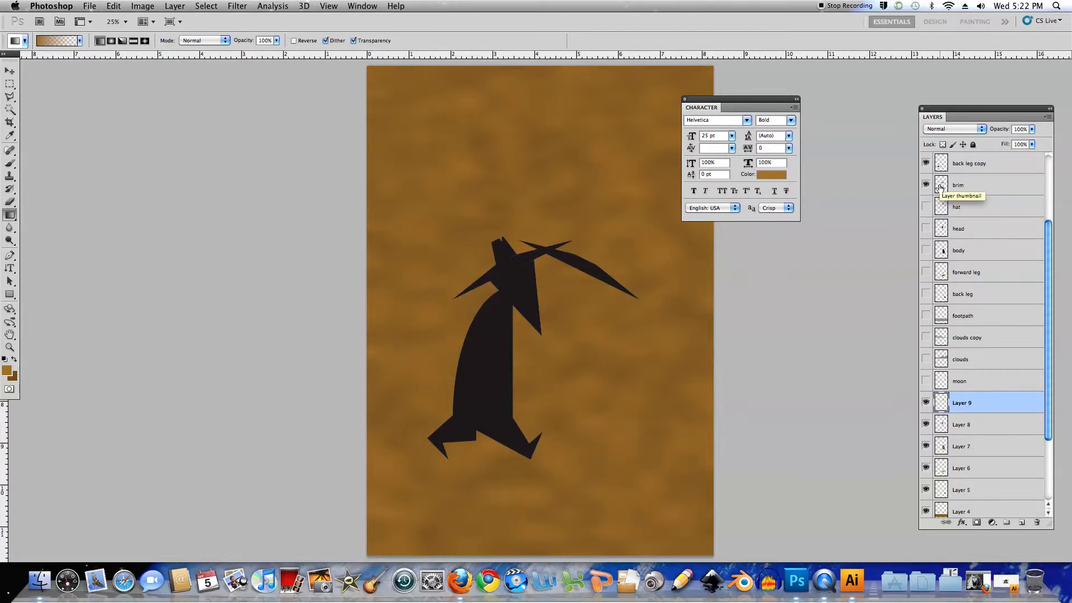
Copy the brim-shaped area of the background layer to a new layer above the textured hat and hide the original brim layer
left_click(940, 189, "super")
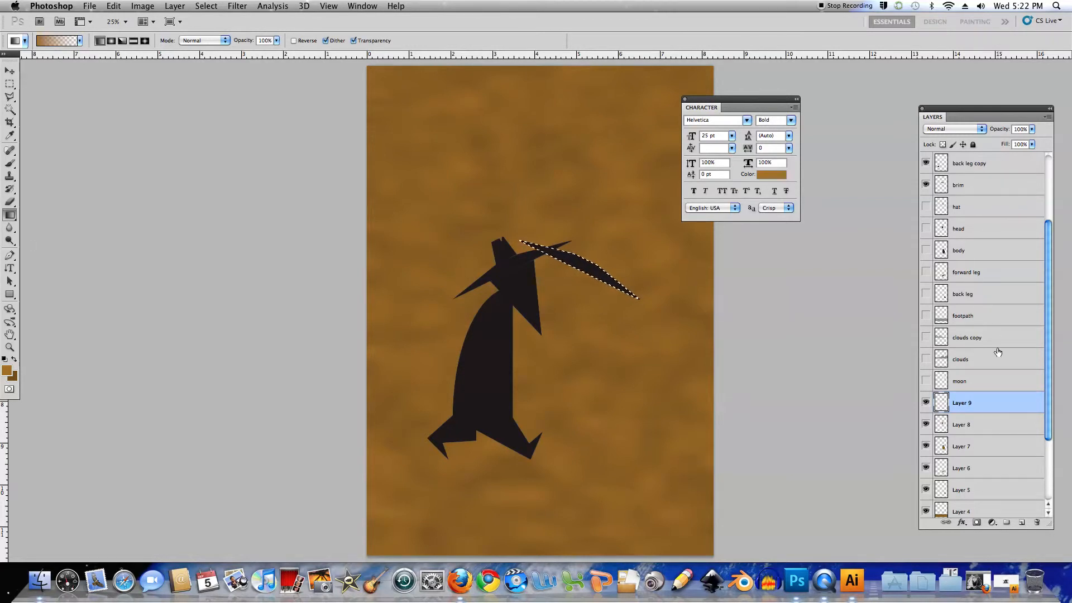
scroll(1048, 391, "down", 4)
left_click(1003, 512)
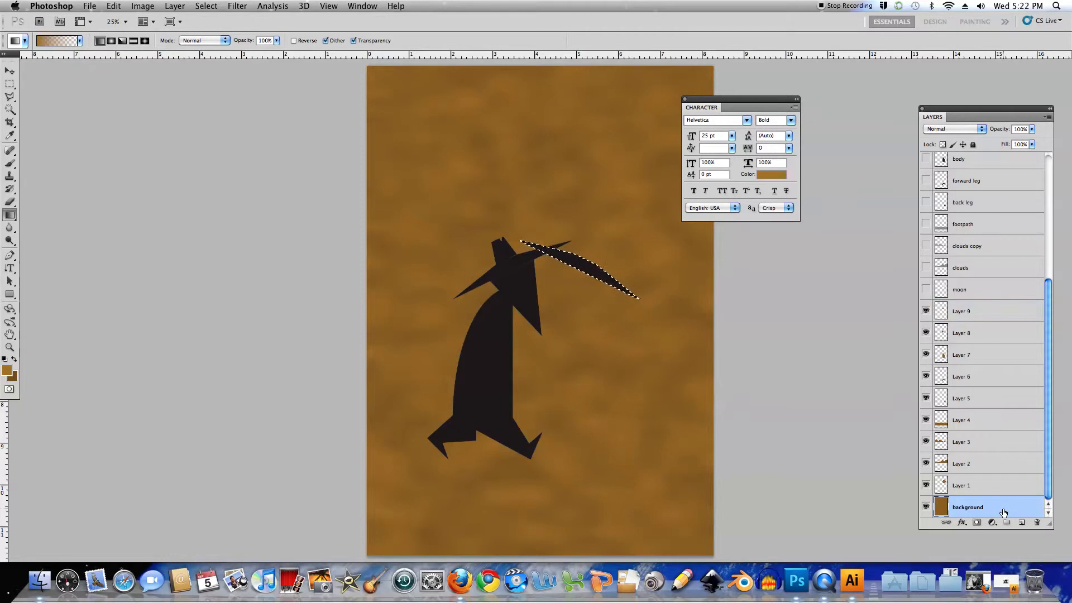
left_click(980, 315)
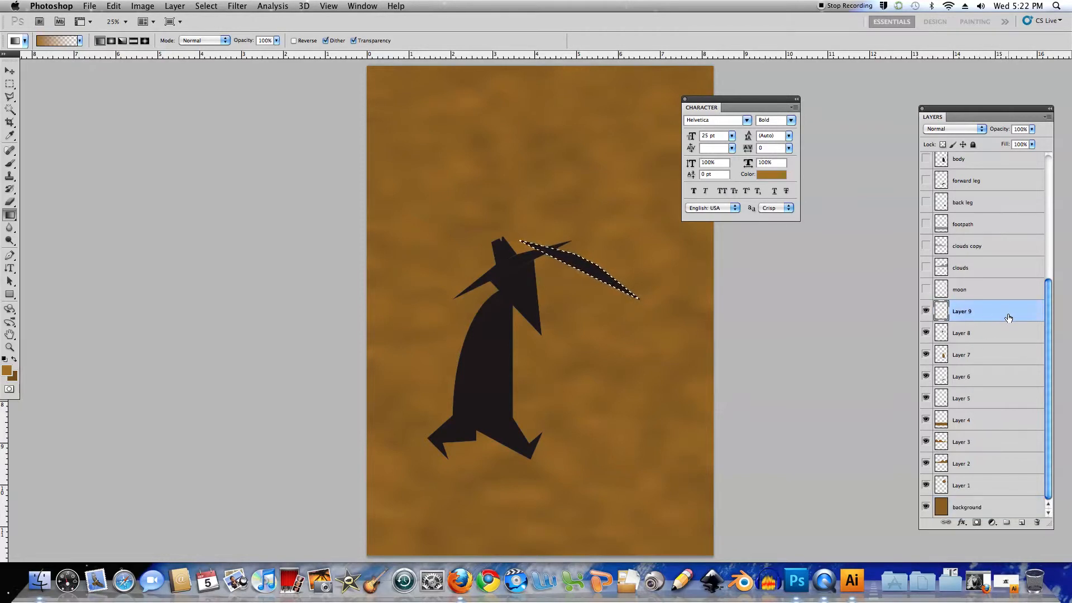
key("super+j")
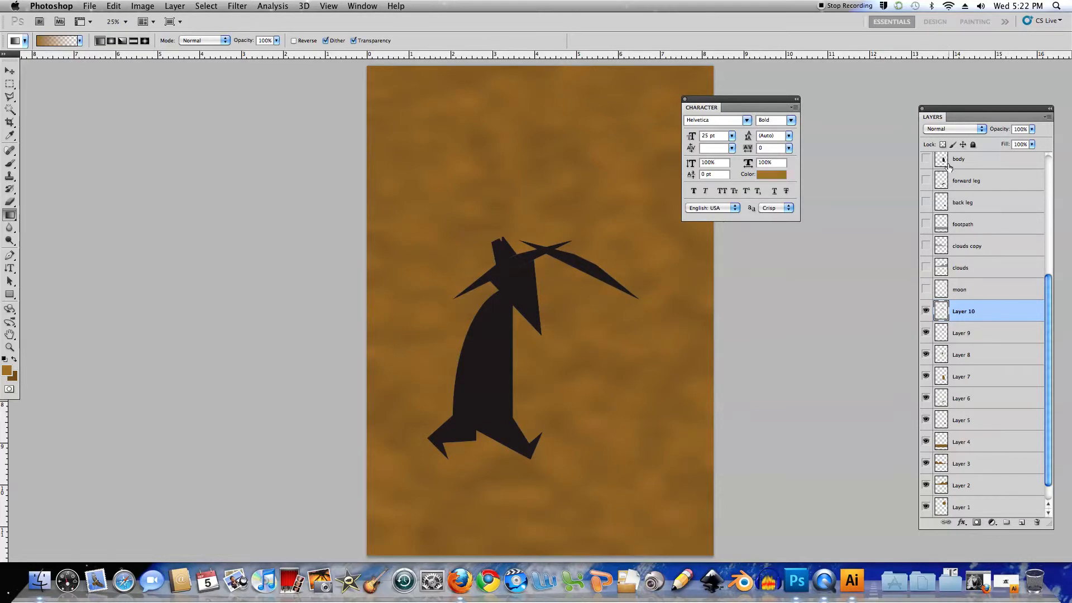
scroll(1052, 296, "up", 4)
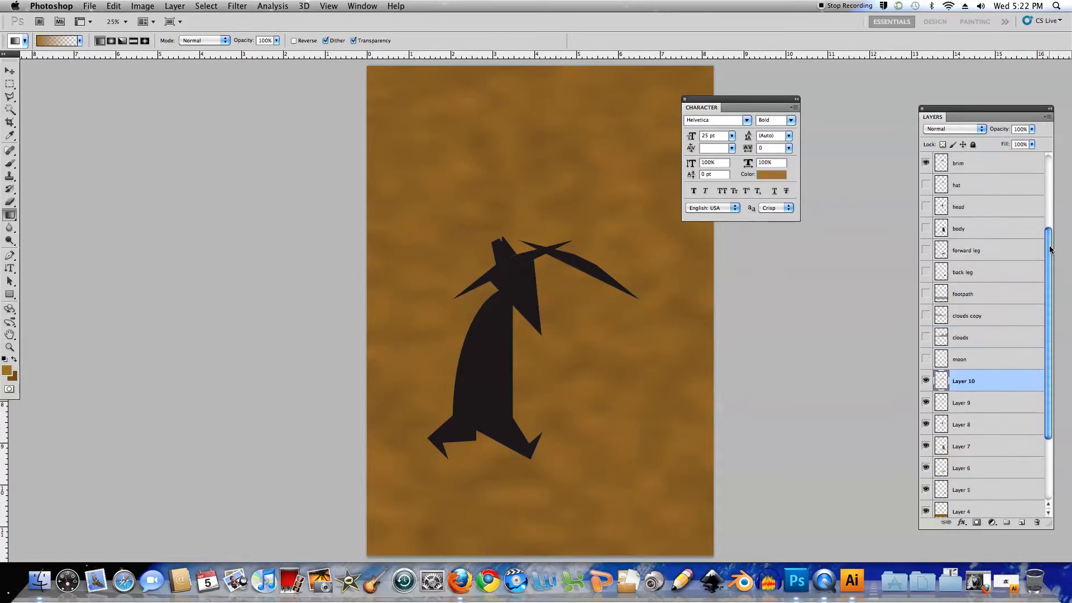
left_click(926, 185)
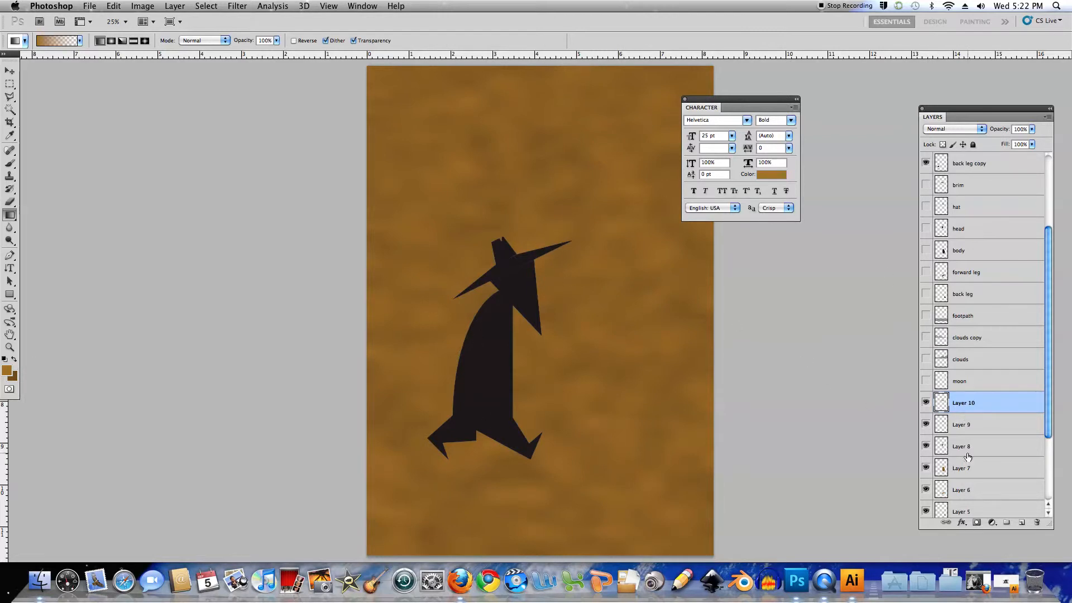
Delete the six duplicate spy layers from brim copy down to back leg copy
left_click_drag(1047, 376, 1047, 307)
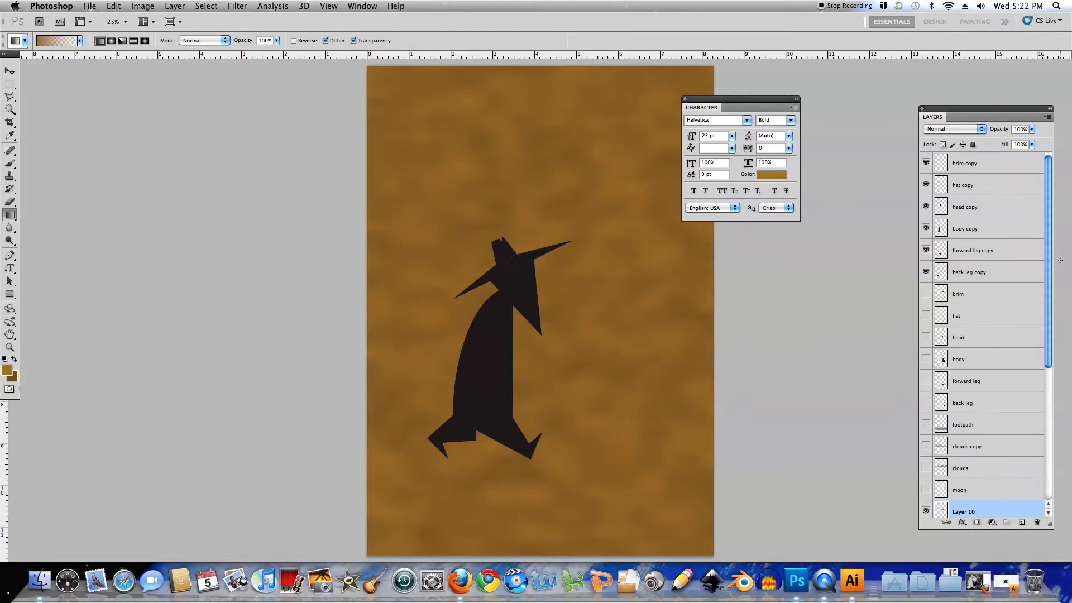
left_click(964, 165)
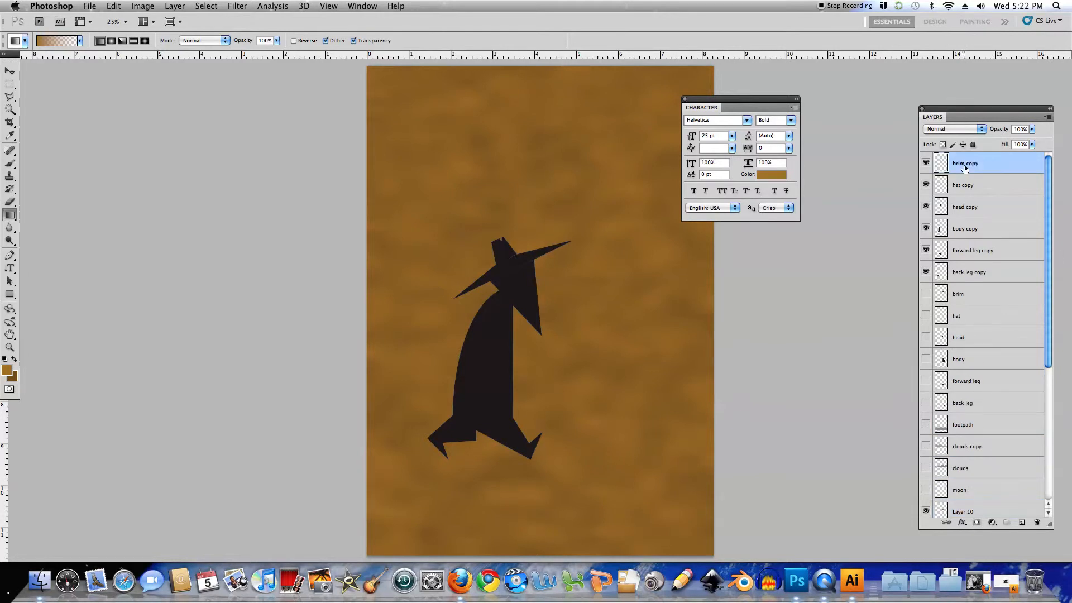
left_click(972, 276, "shift")
left_click(1036, 522)
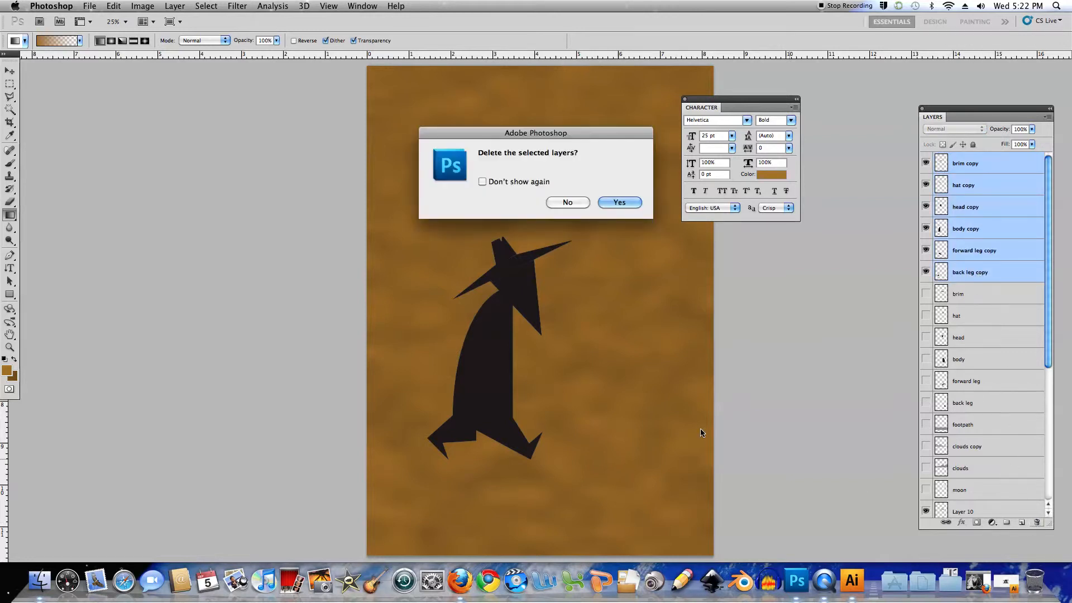
left_click(626, 205)
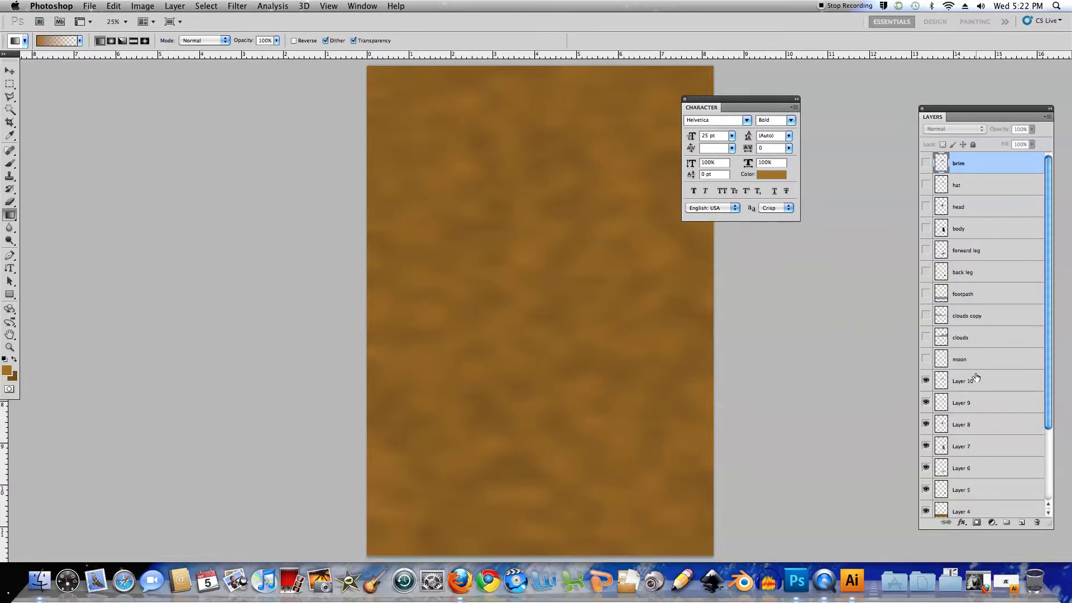
Delete the ten hidden original shape layers from brim down to moon
left_click(994, 363, "shift")
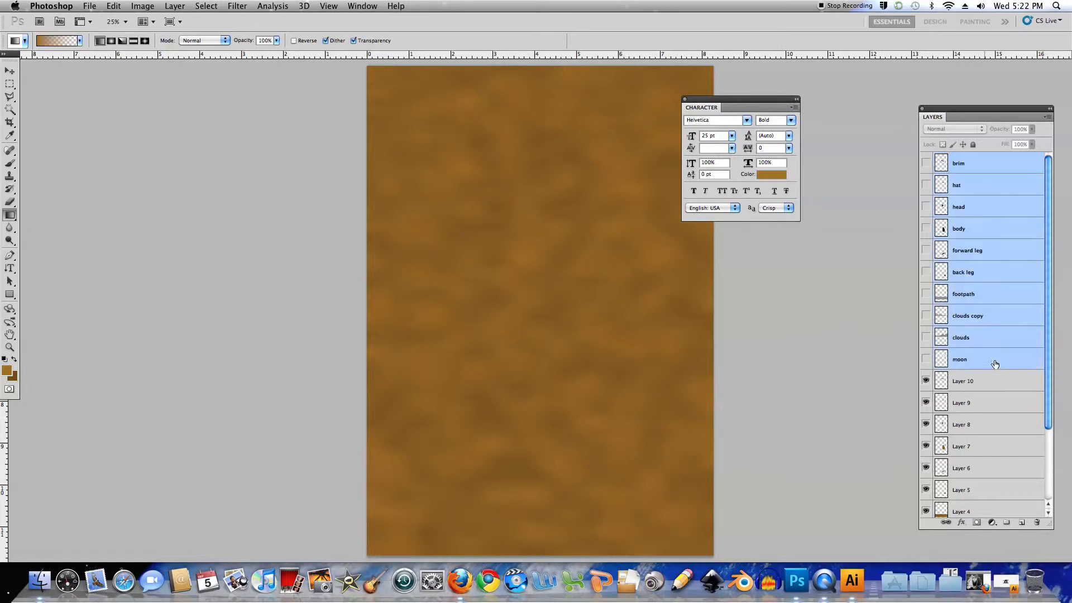
left_click(1033, 523)
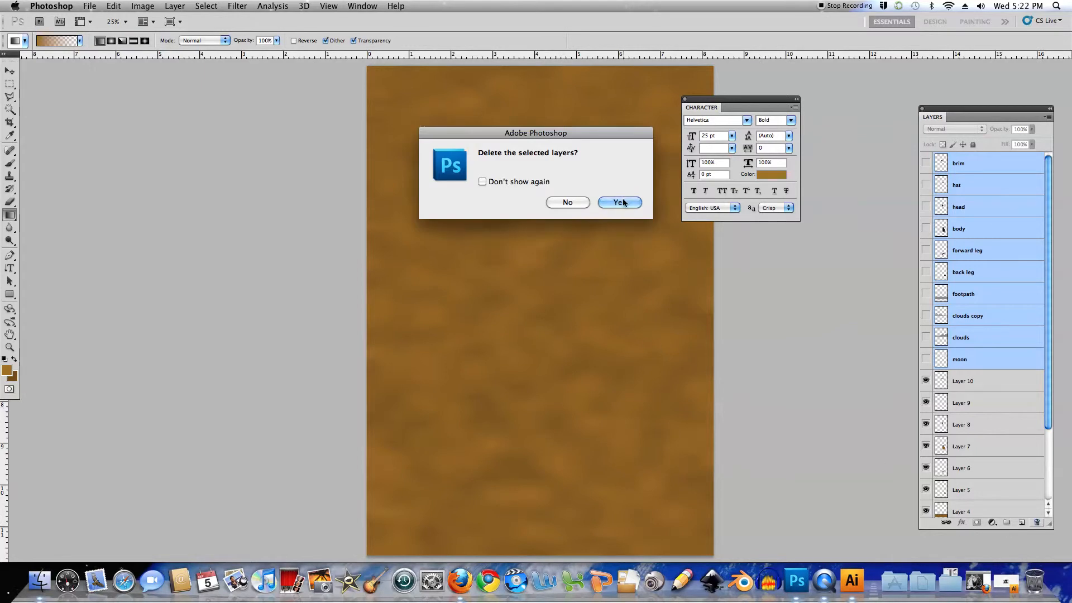
key("Return")
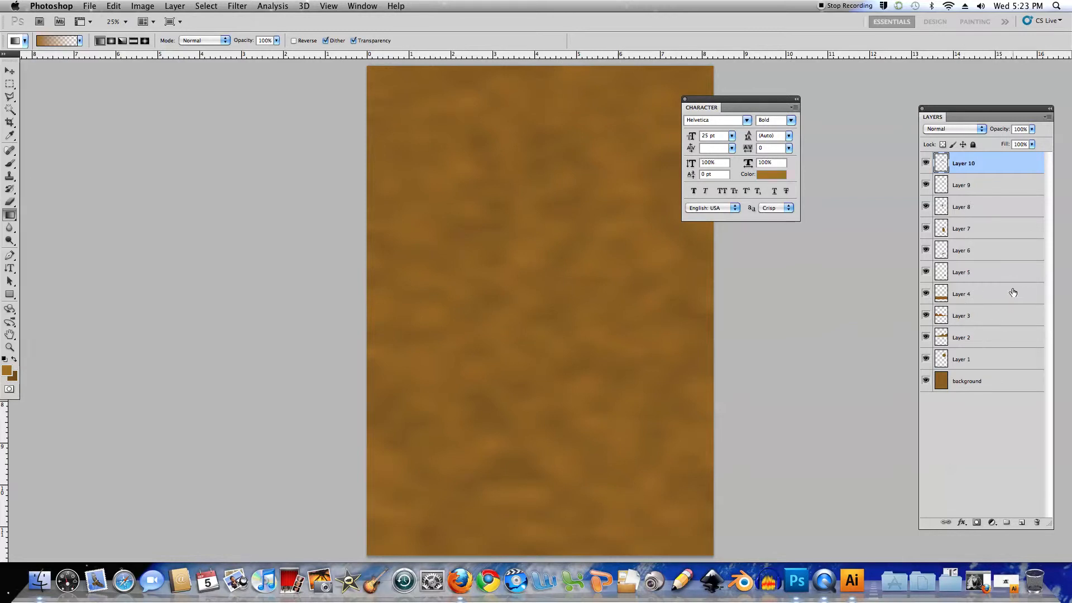
Add an Outer Glow effect to the textured cloud layer, Layer 2, keeping its settings open beside the artwork
left_click(966, 340)
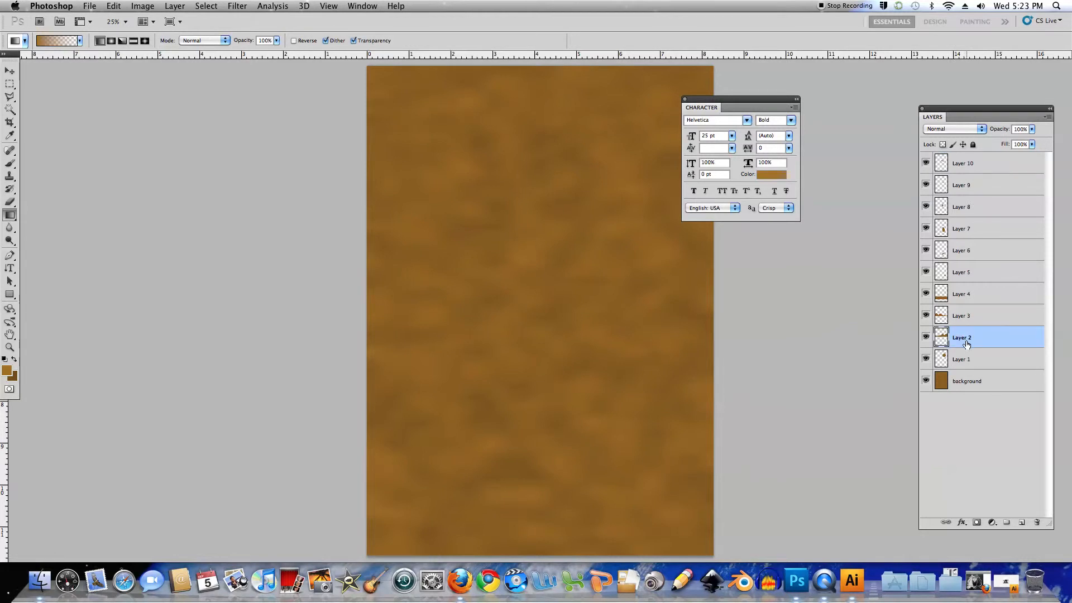
left_click(961, 523)
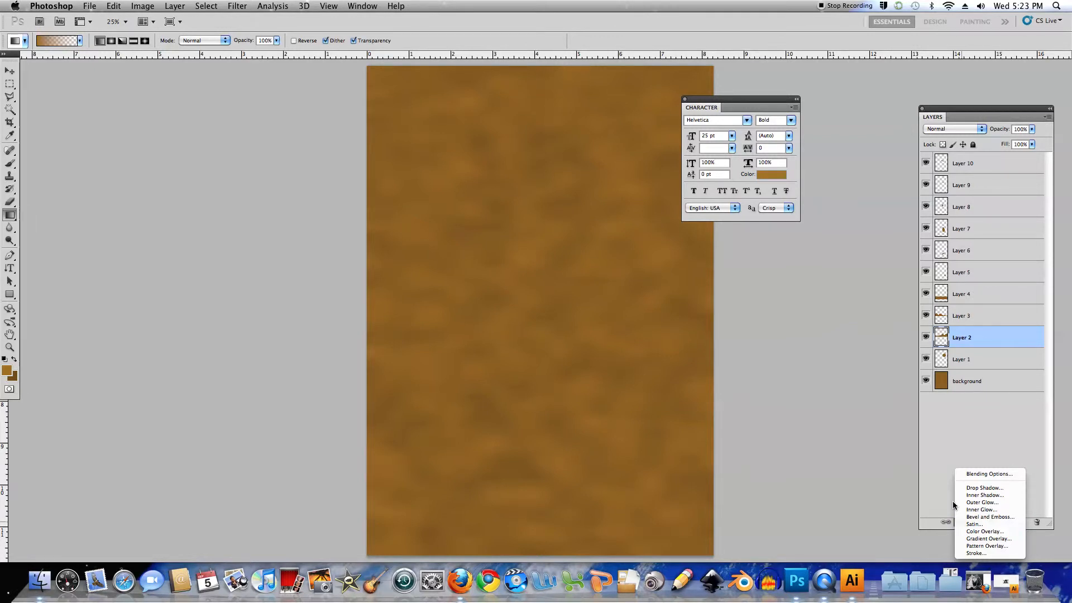
left_click(980, 504)
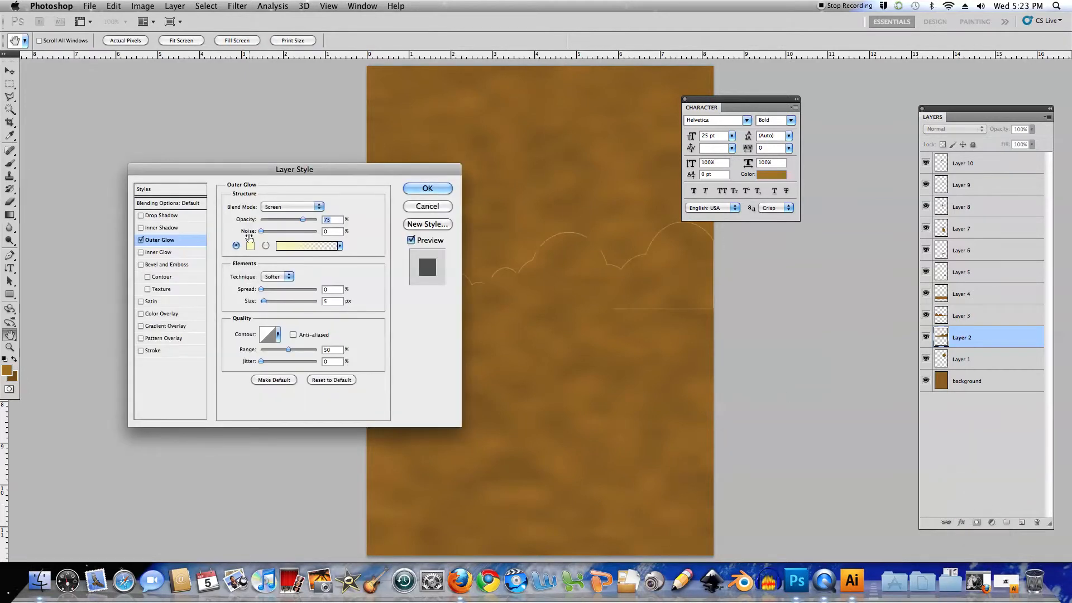
left_click_drag(346, 176, 306, 165)
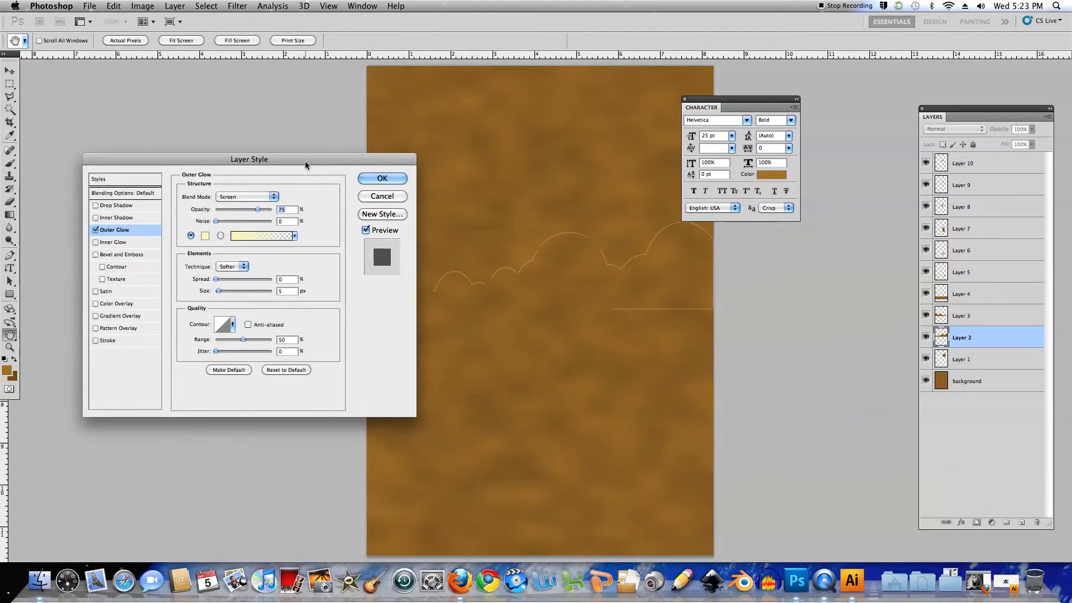
Set the outer glow colour to dark red-brown, RGB 75, 13, 0
left_click(206, 237)
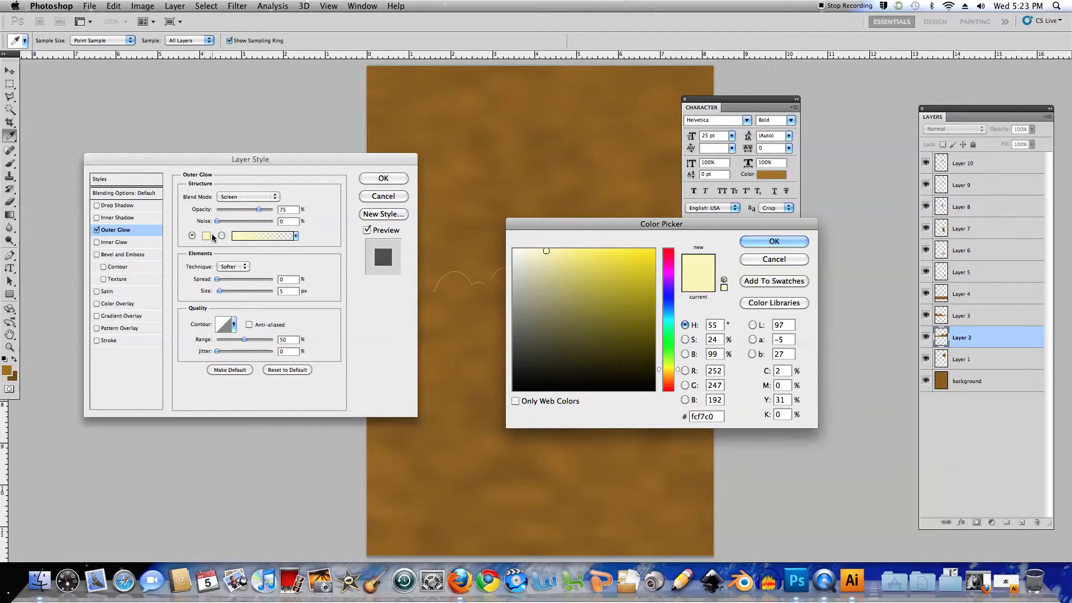
left_click(714, 370)
type("75")
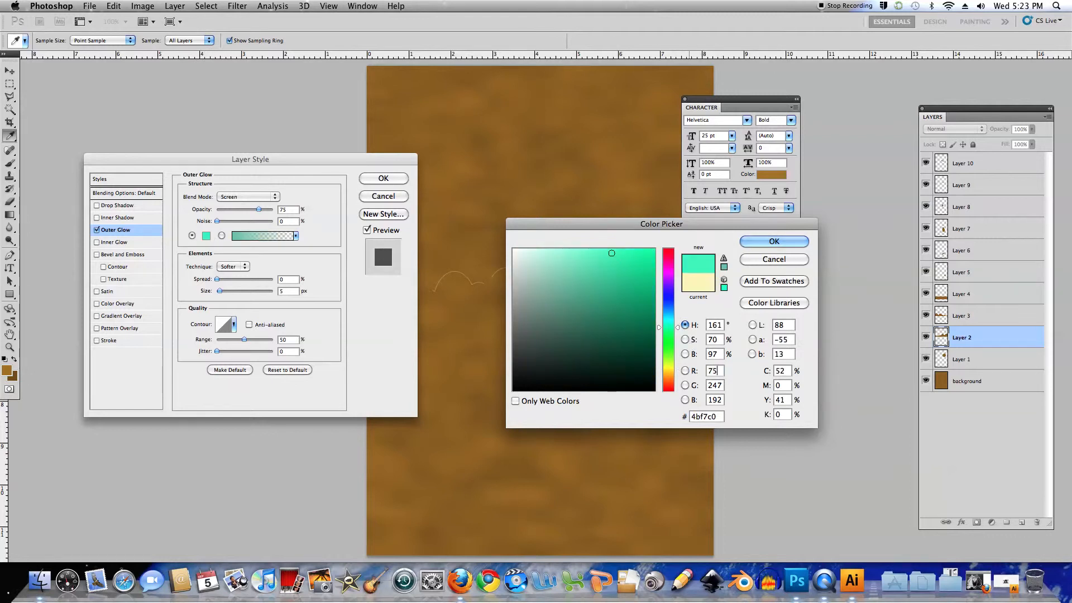
key("Tab")
type("13")
key("Tab")
type("0")
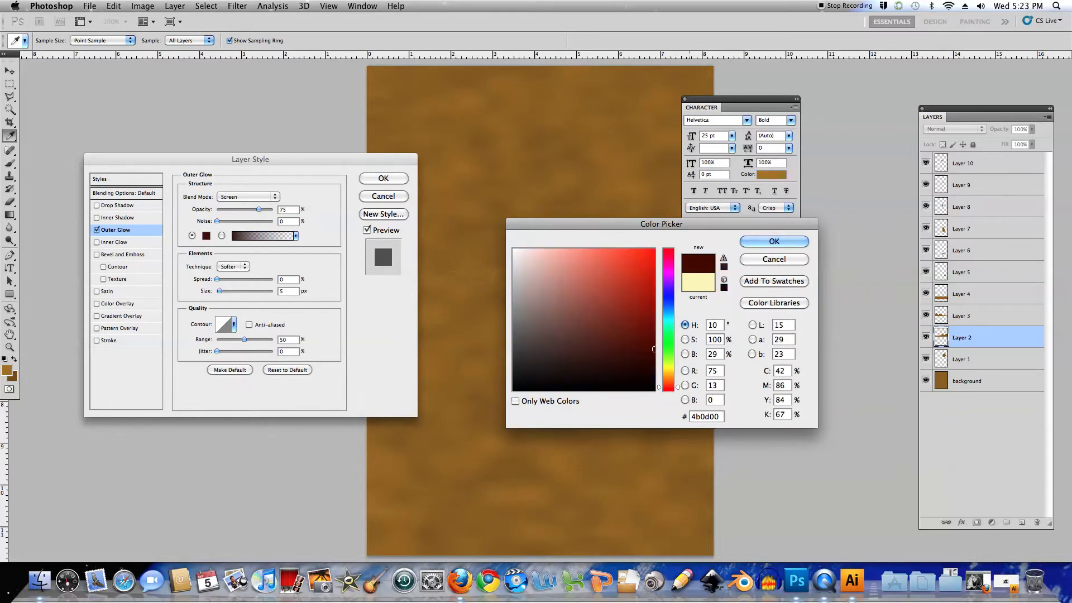
left_click(773, 242)
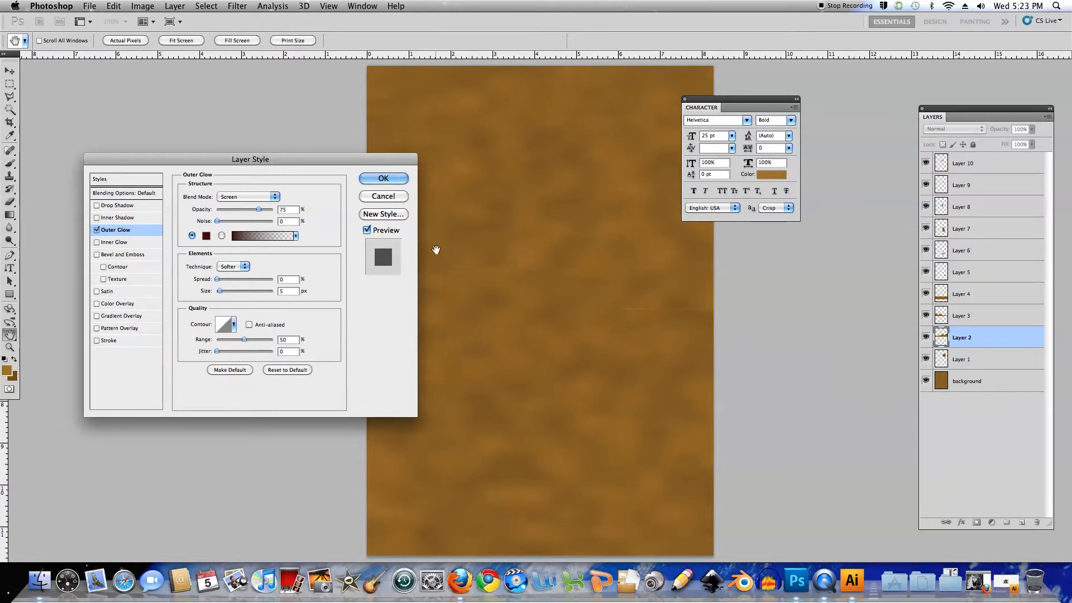
Set the outer glow to Multiply blending with 56% opacity, 4% noise and a size of 98 px
left_click(276, 197)
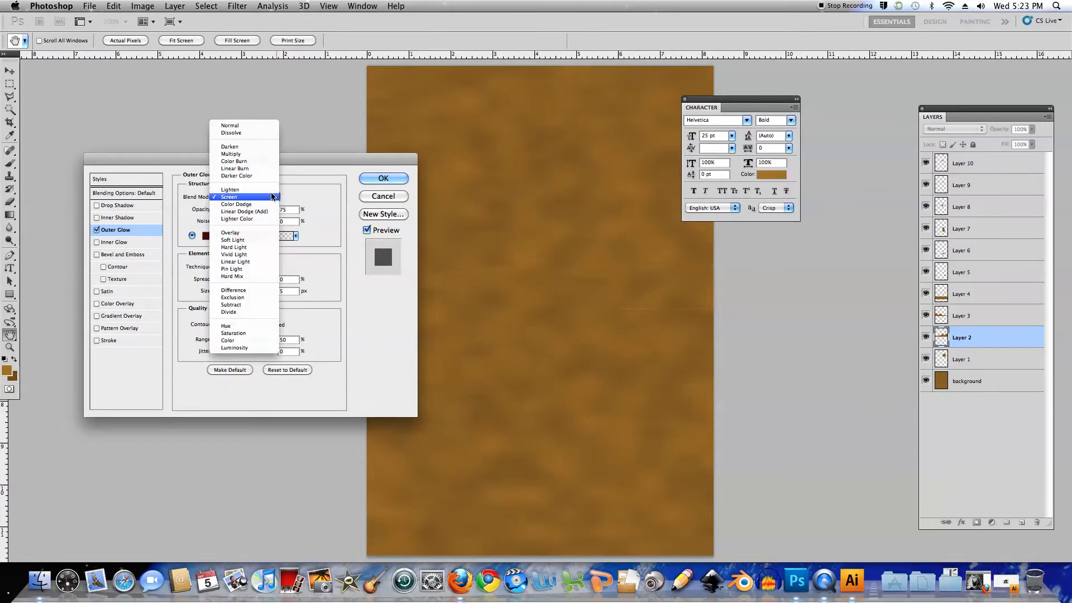
left_click(252, 154)
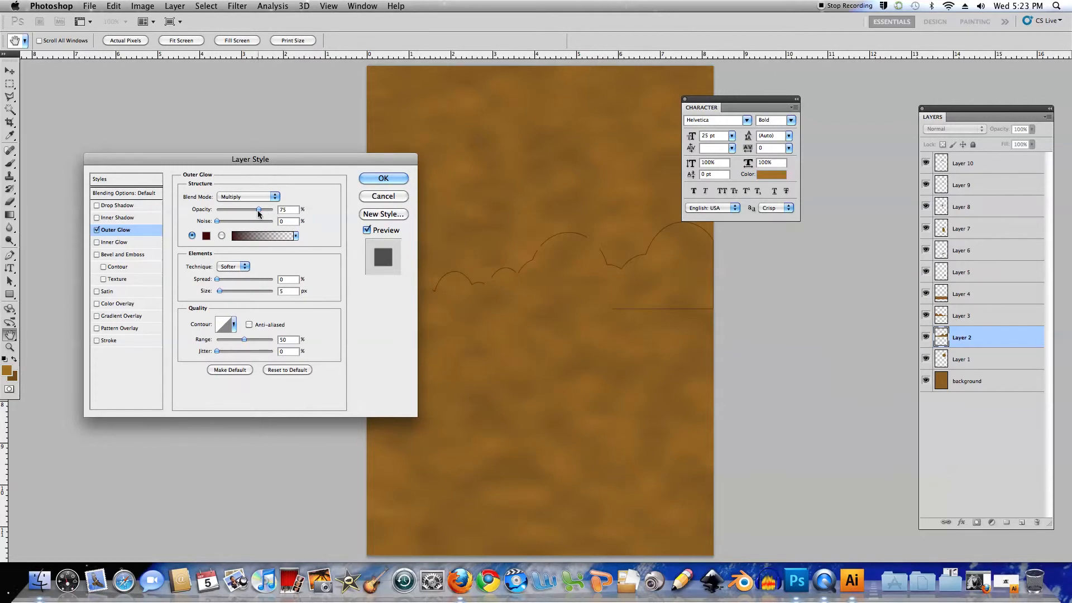
left_click_drag(220, 291, 239, 291)
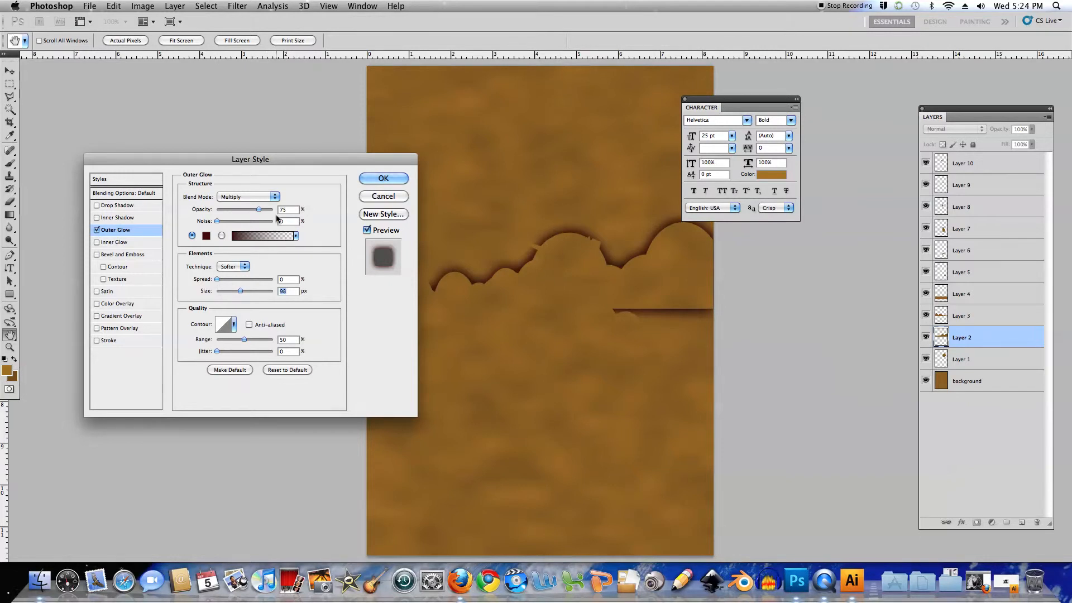
left_click_drag(254, 210, 247, 210)
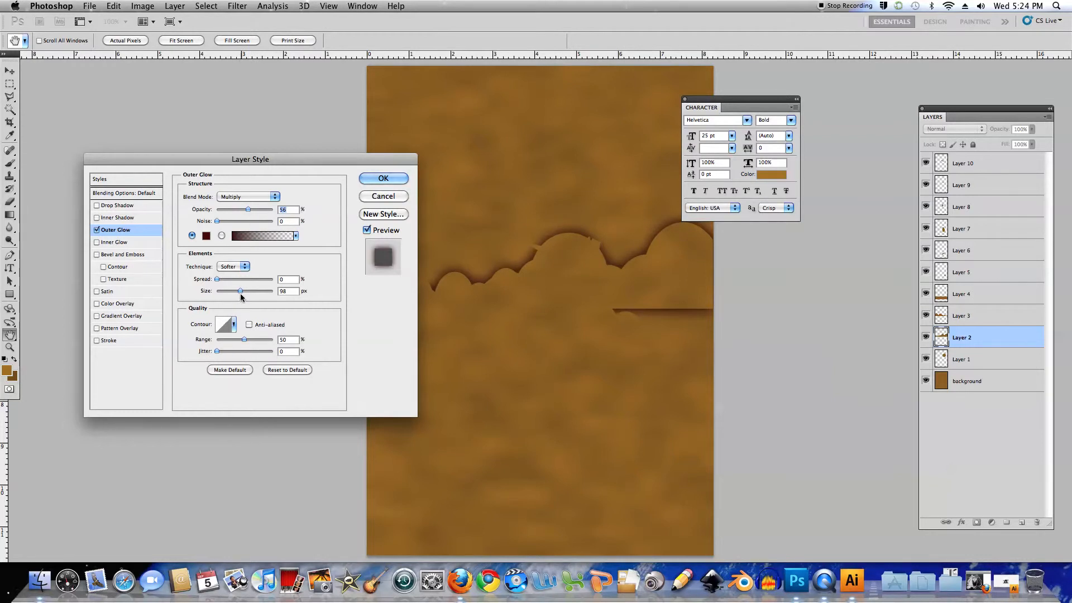
left_click(285, 221)
type("4")
left_click_drag(374, 162, 328, 156)
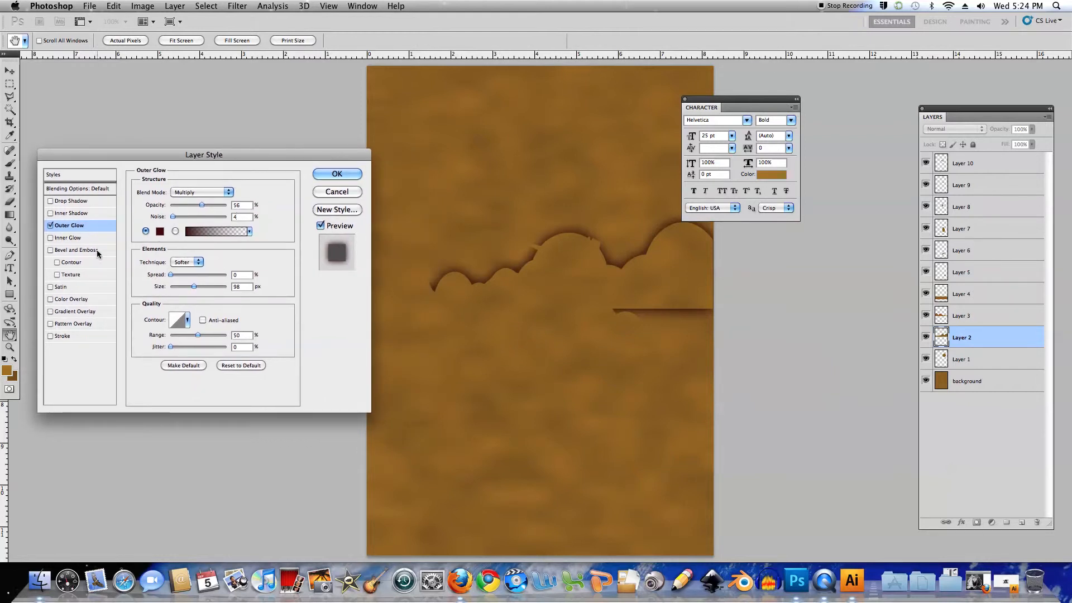
Add Bevel and Emboss to the cloud layer with depth 391%, size 21 px, soften 2 px and a 90° light angle
left_click(50, 250)
left_click(95, 251)
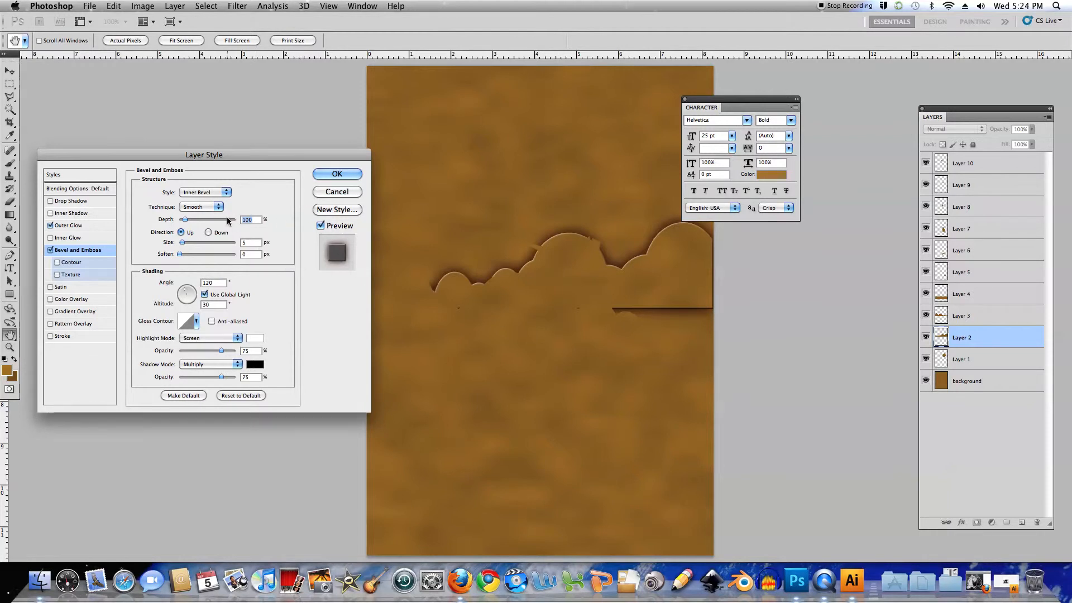
left_click_drag(186, 222, 209, 225)
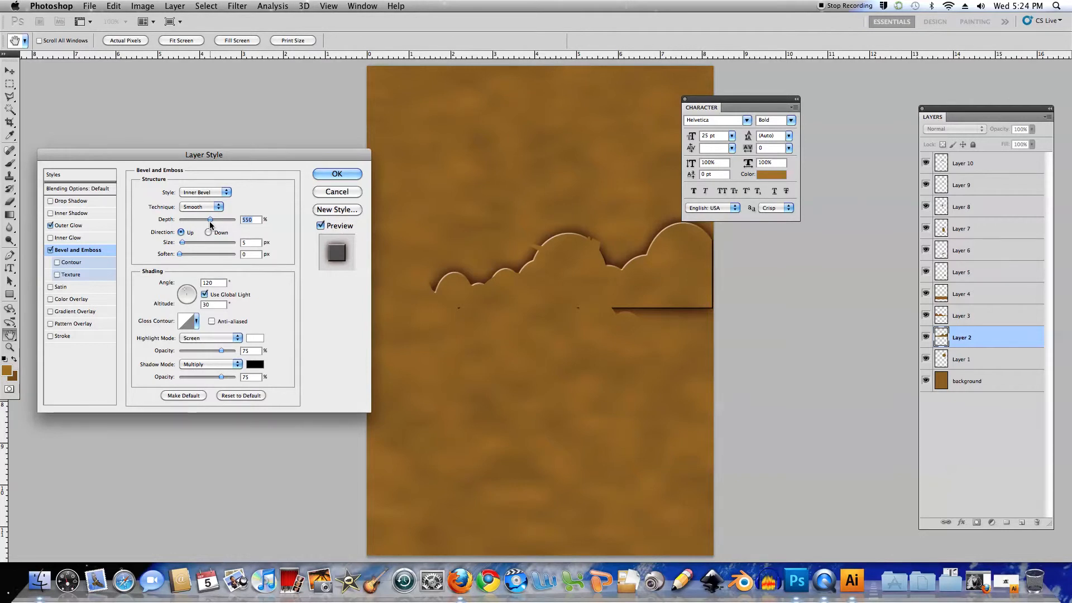
left_click_drag(210, 225, 212, 225)
left_click(199, 282)
type("90")
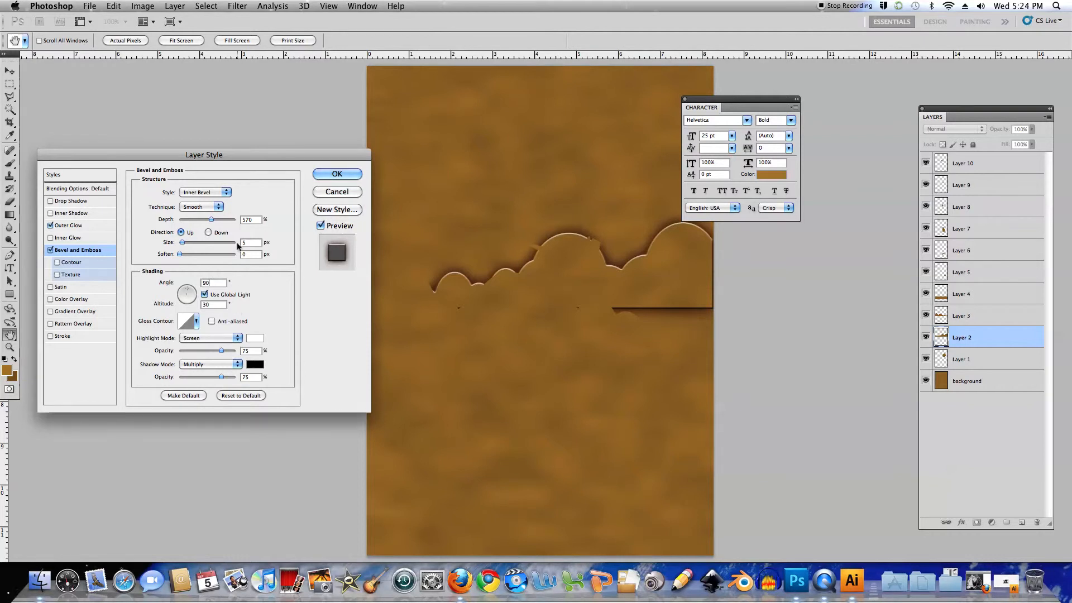
left_click_drag(182, 244, 187, 244)
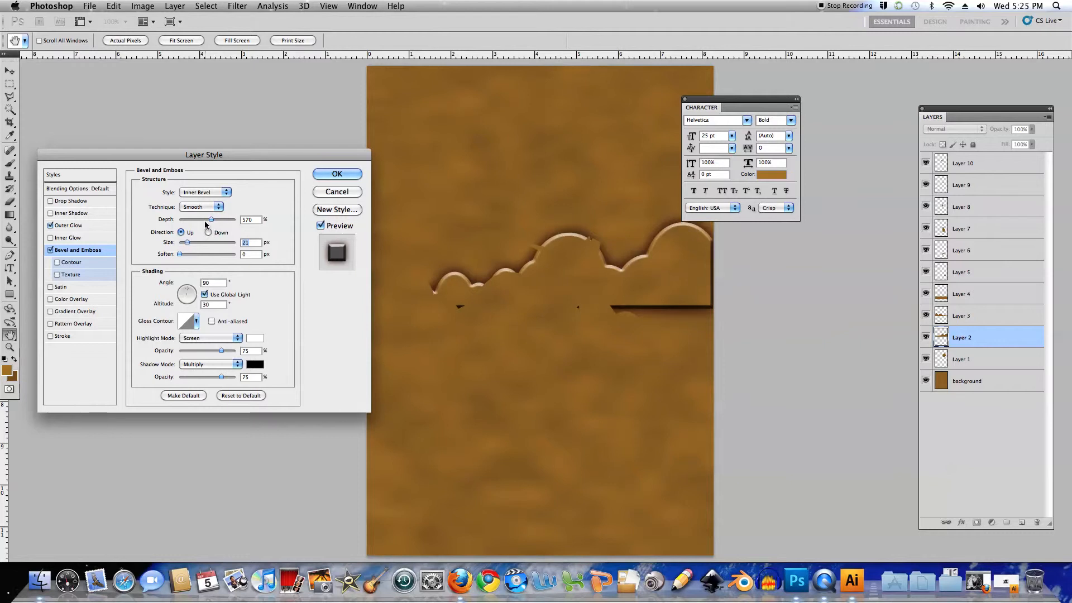
left_click_drag(212, 222, 186, 252)
Try a curved gloss contour preset on the cloud layer's bevel and restore the Linear contour
left_click(197, 322)
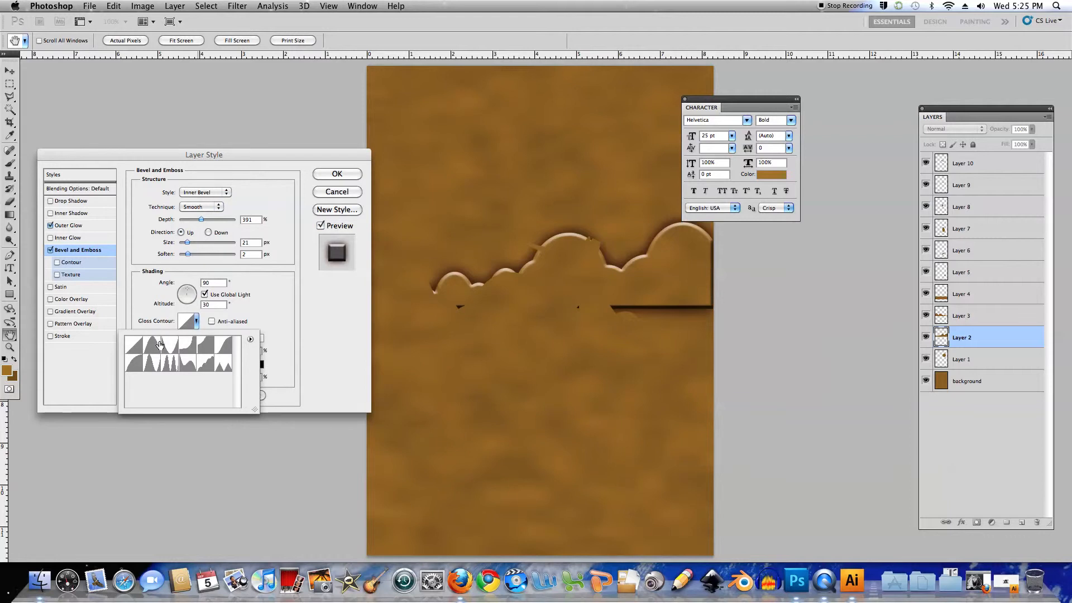
left_click(135, 364)
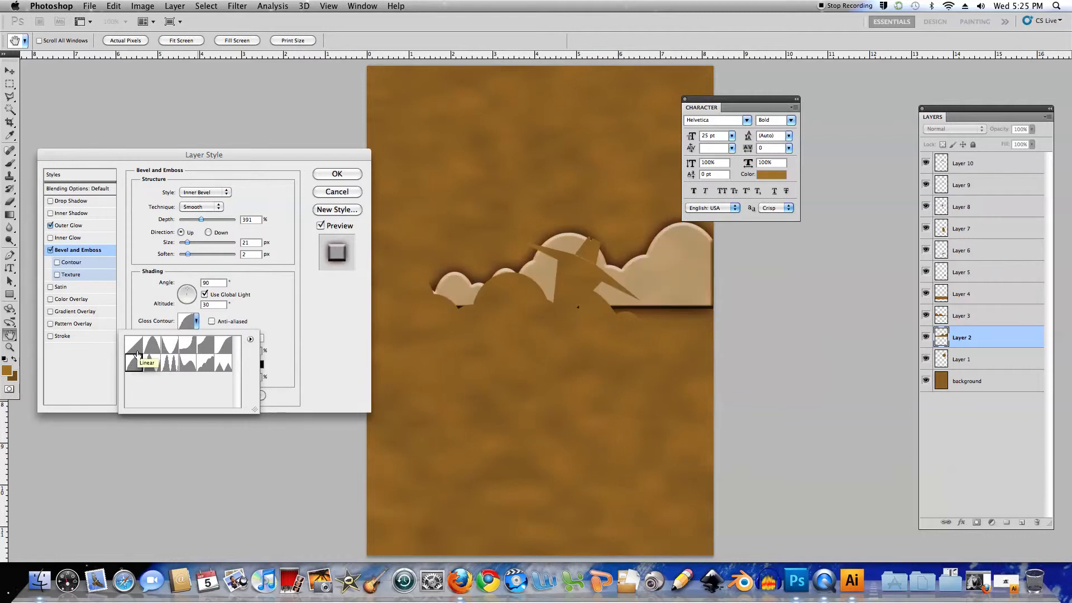
left_click(137, 350)
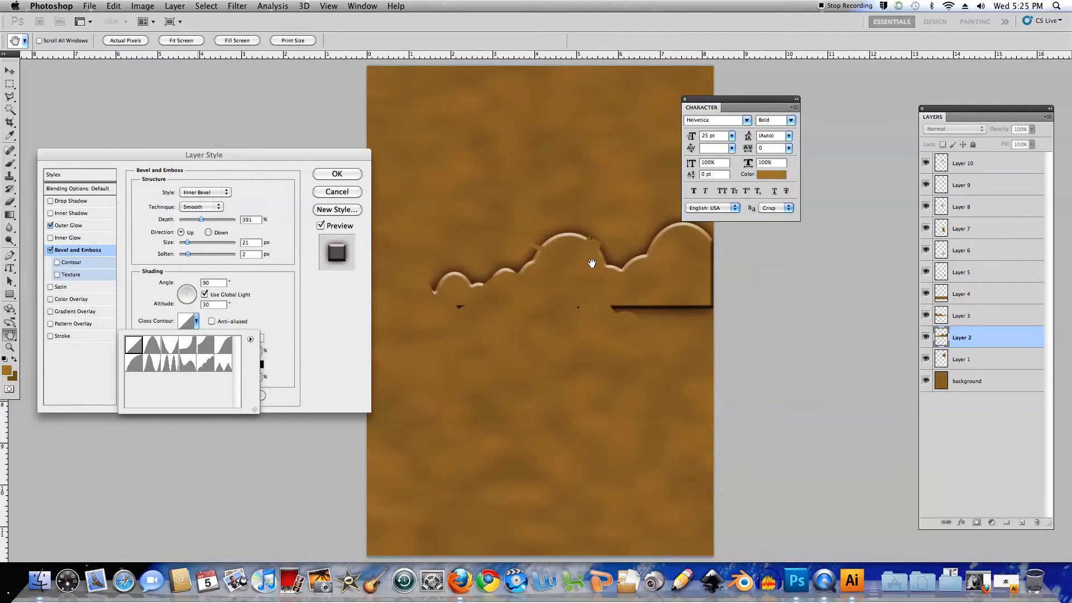
left_click(299, 302)
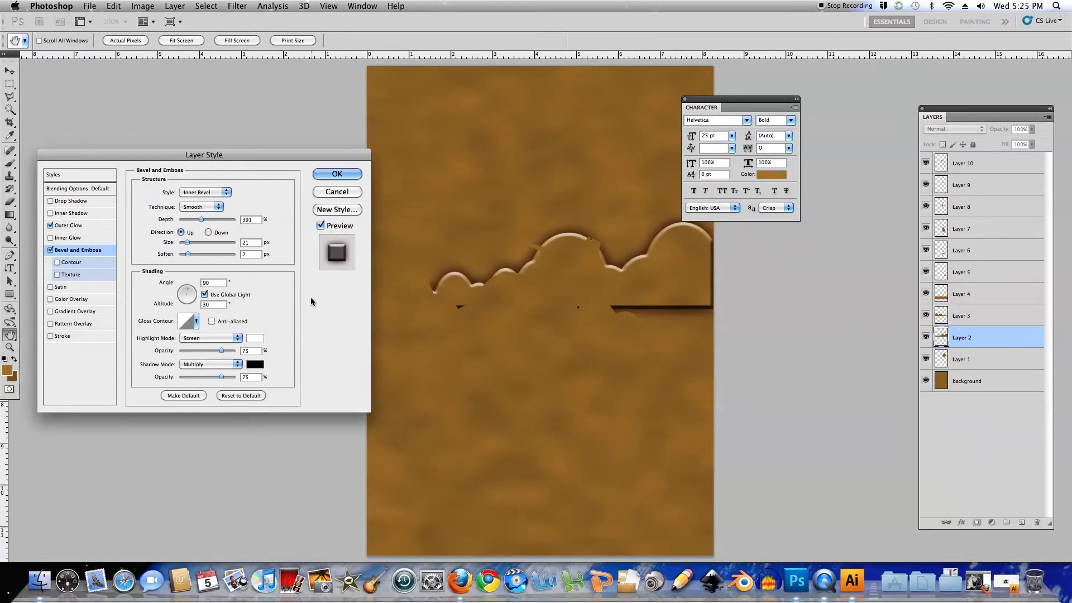
Set the bevel's highlight colour to RGB 155, 141, 102 and its highlight opacity to 40%
left_click(256, 338)
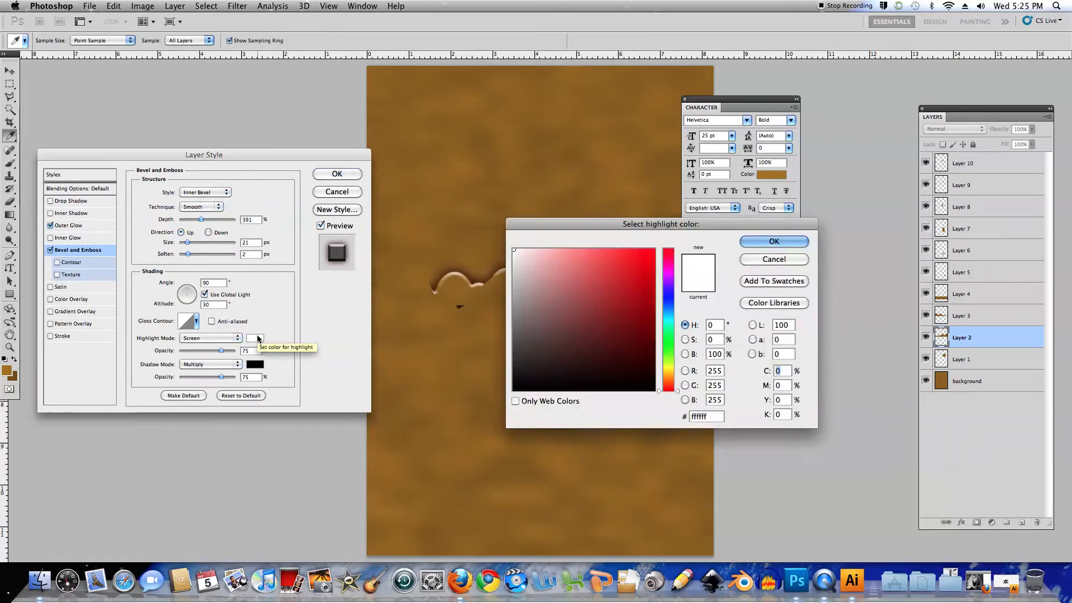
double_click(715, 370)
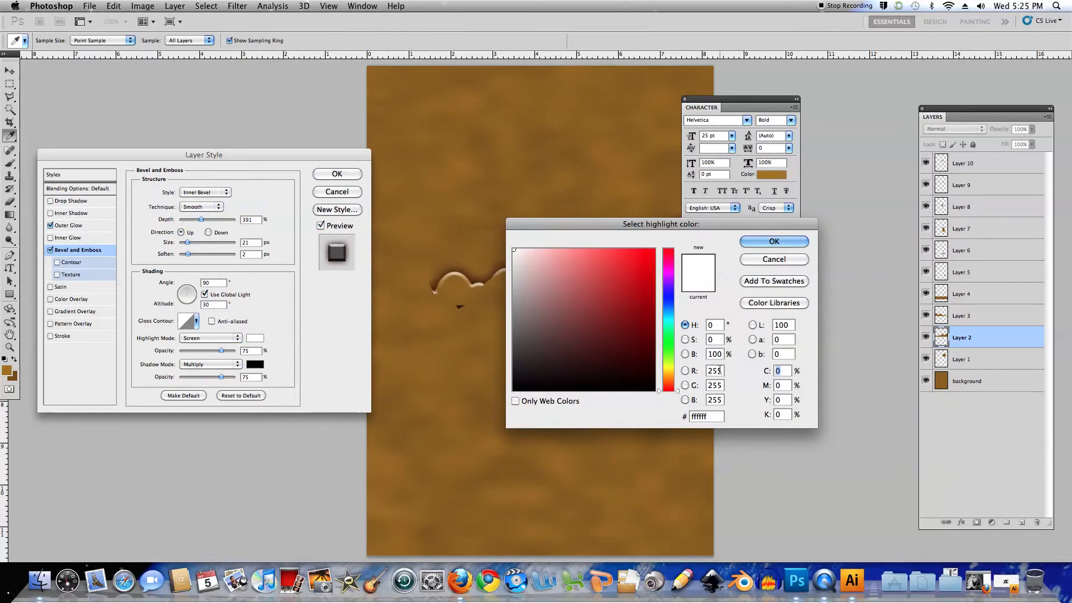
type("155")
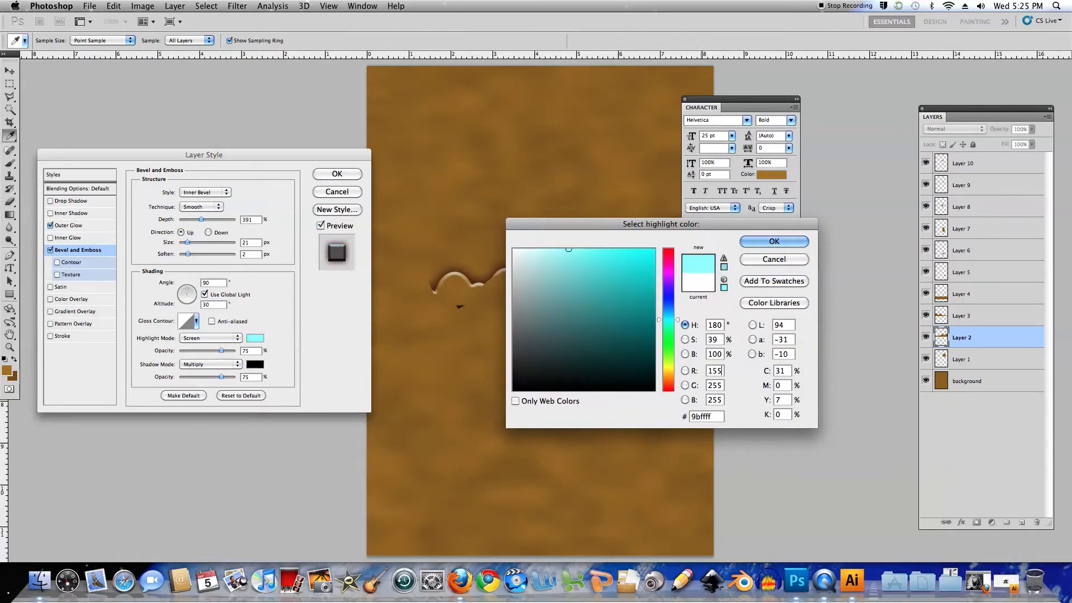
key("Tab")
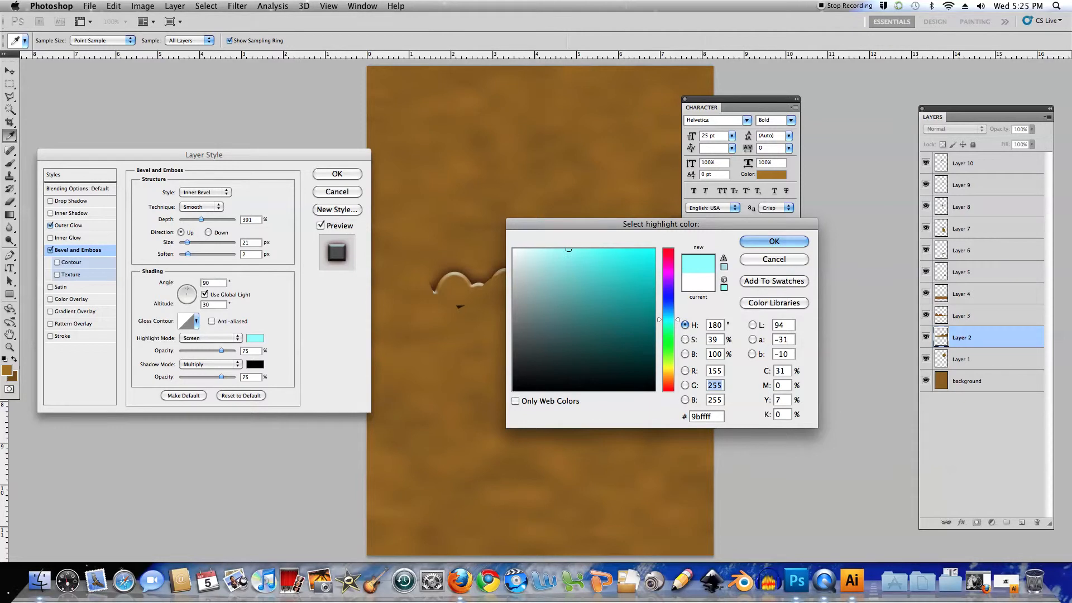
type("141")
key("Tab")
type("102")
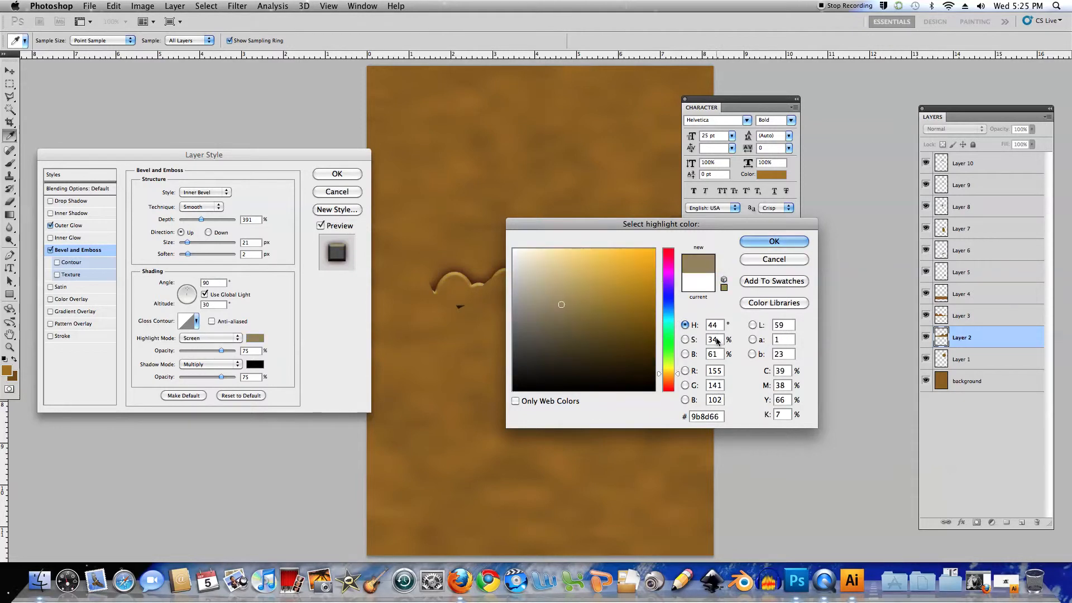
left_click(770, 243)
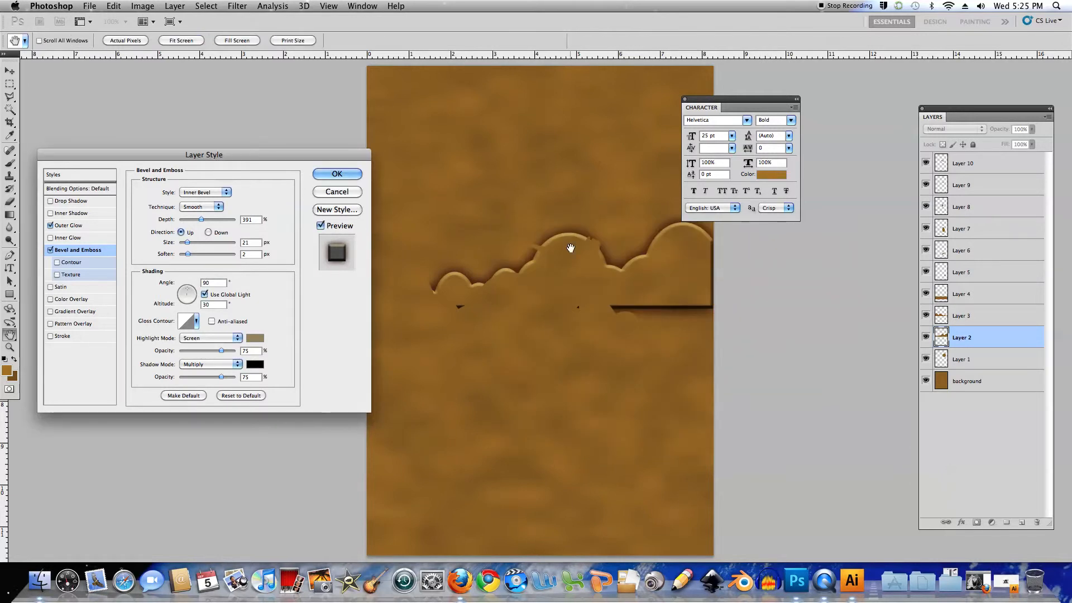
double_click(244, 347)
type("40")
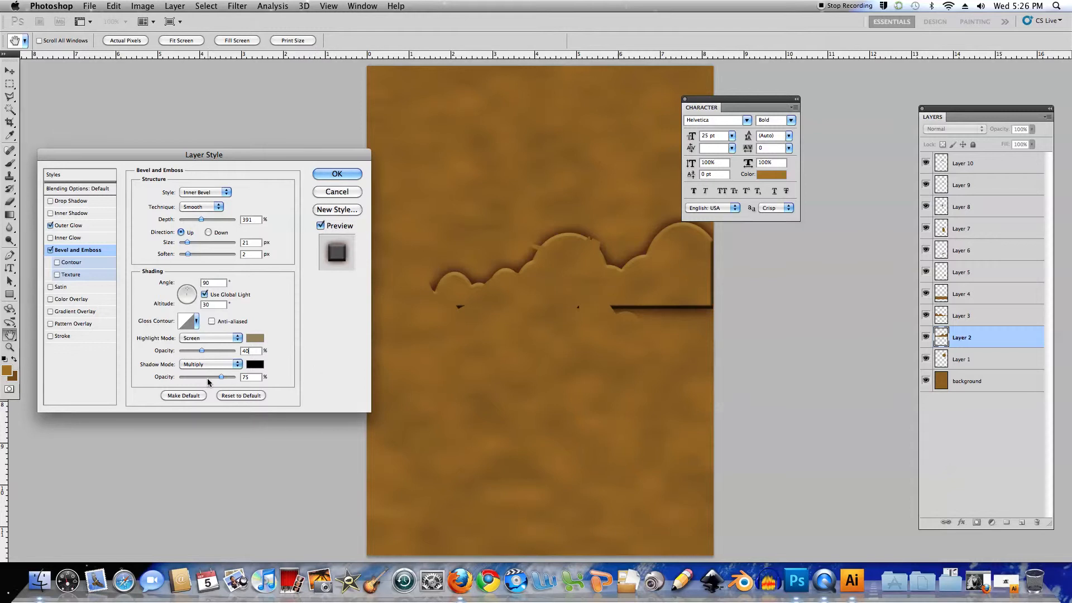
Add a Satin effect to the cloud layer with 30% opacity, a 90° angle, distance 1 px and size 6 px, and apply the styles
left_click(51, 286)
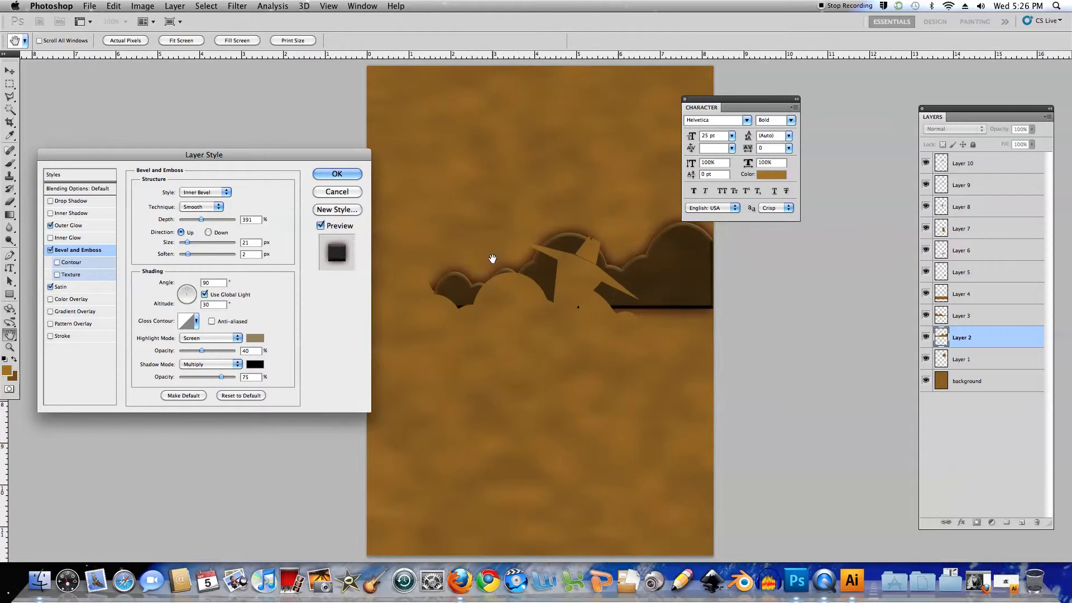
left_click(72, 287)
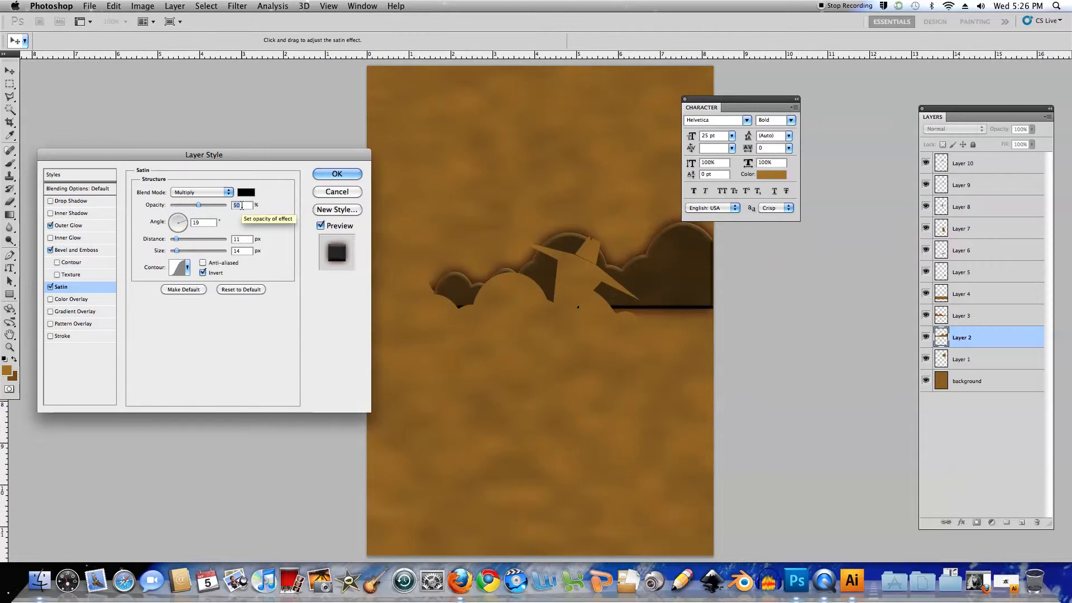
mouse_move(176, 240)
left_mouse_down()
mouse_move(192, 242)
mouse_move(179, 244)
left_mouse_up()
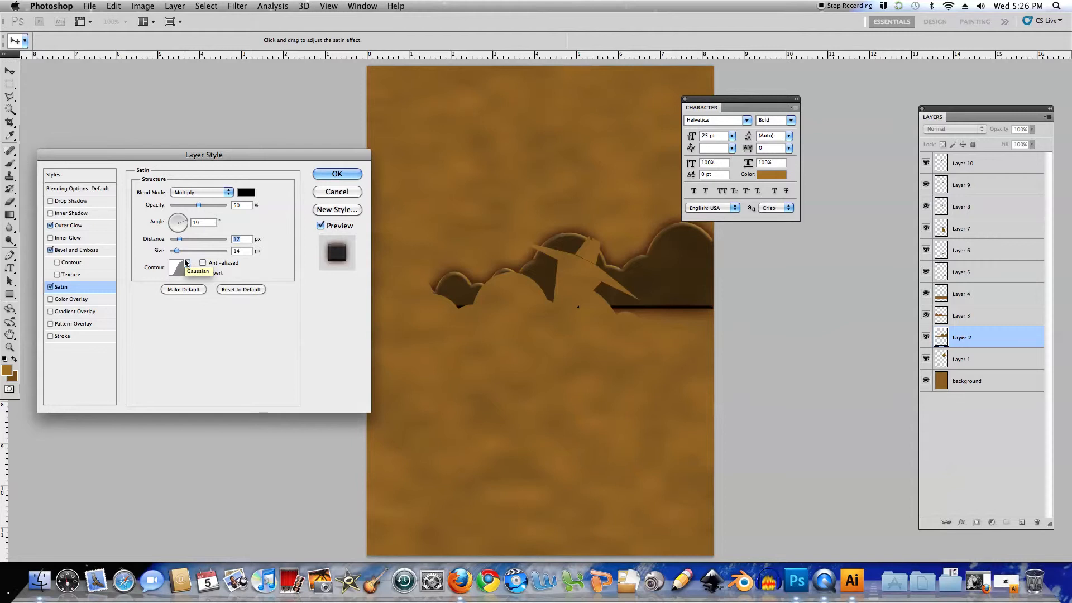
left_click_drag(177, 252, 176, 252)
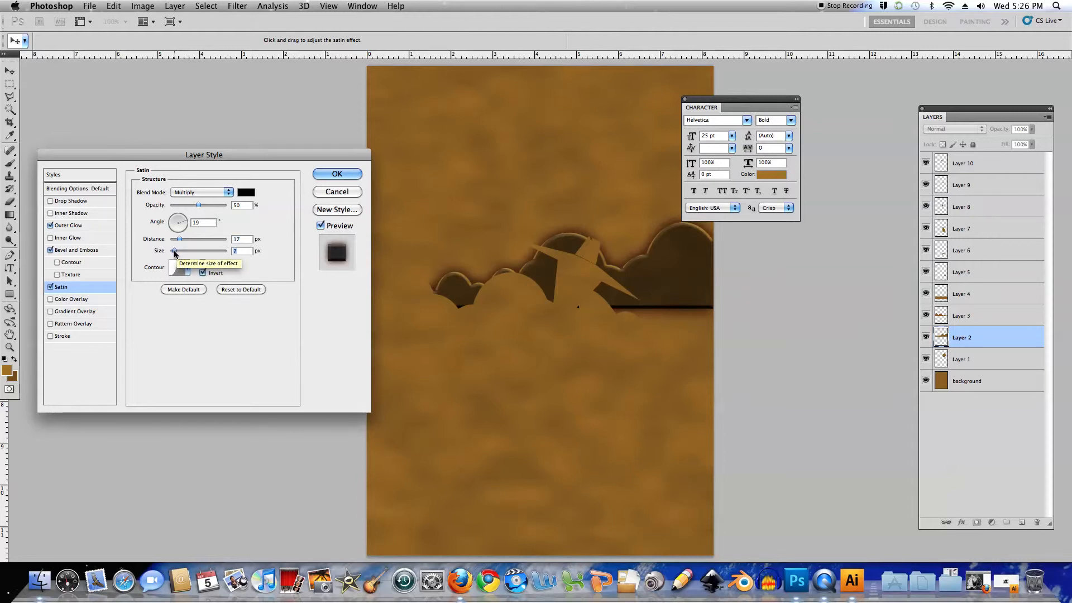
left_click_drag(179, 239, 174, 240)
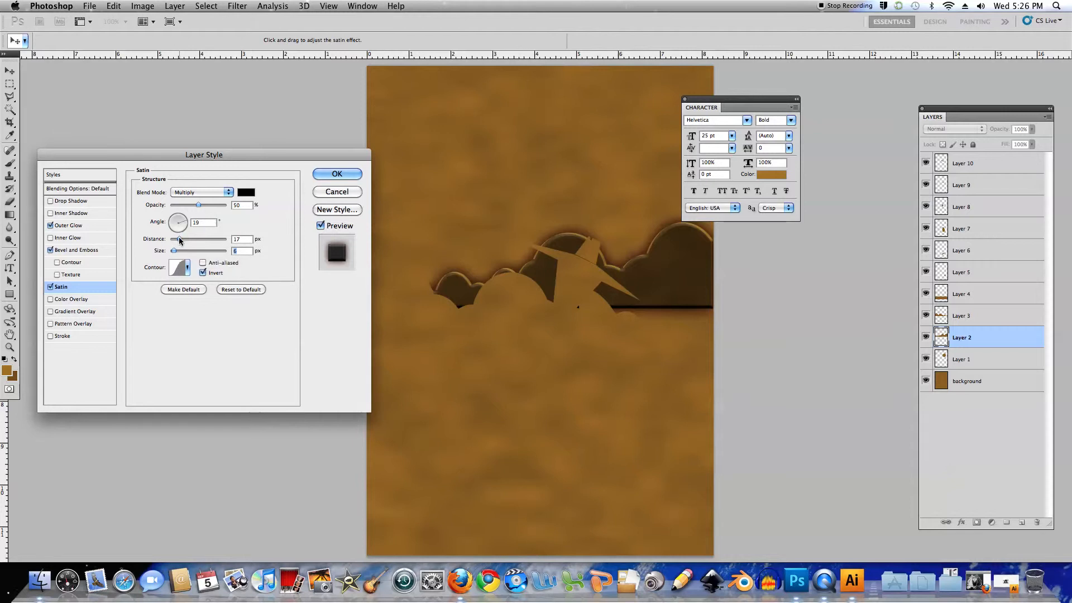
left_click_drag(172, 240, 178, 221)
left_click(179, 220)
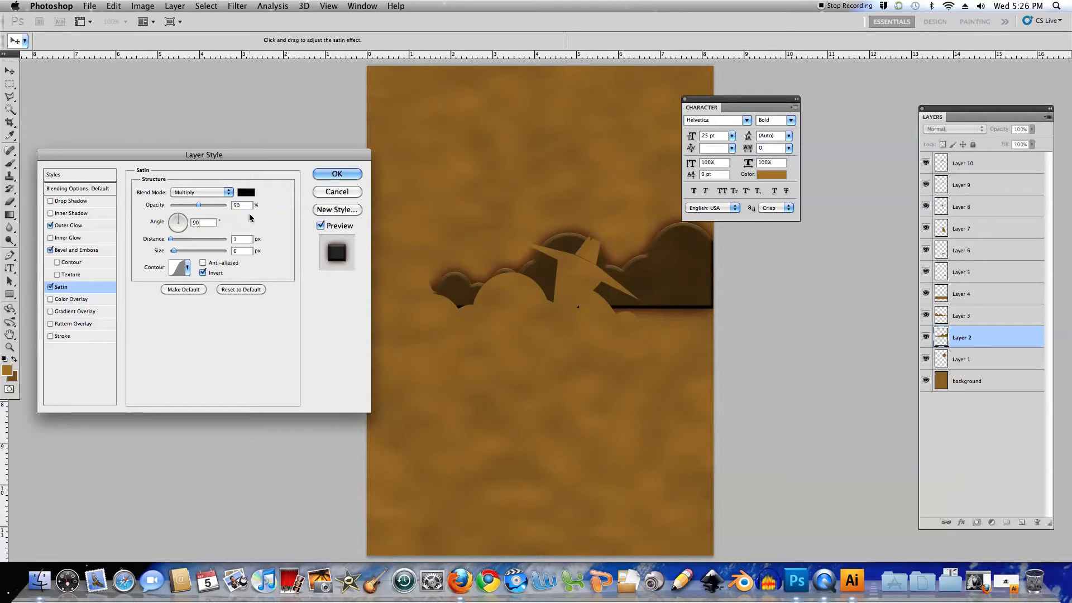
left_click_drag(199, 204, 187, 204)
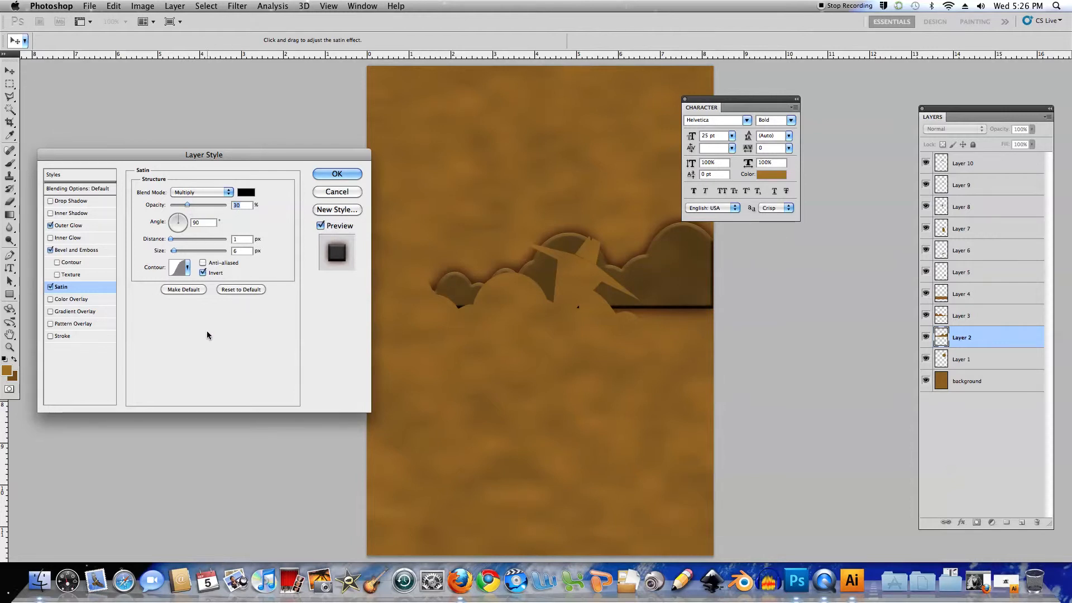
left_click(324, 178)
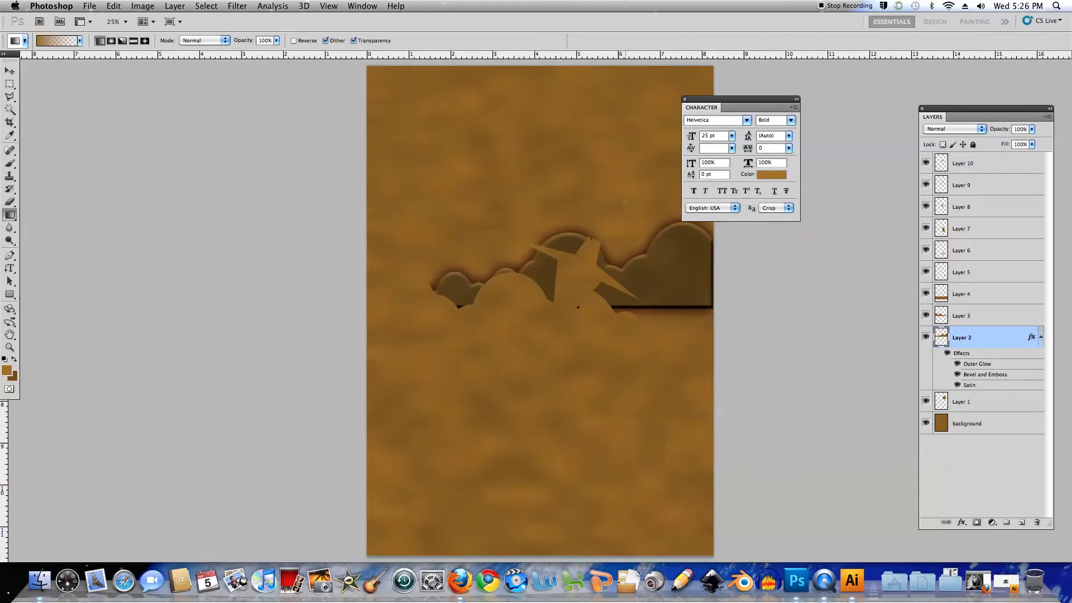
Copy Layer 2's layer style and paste it onto all layers from the background up to Layer 10
left_click_drag(654, 242, 590, 262)
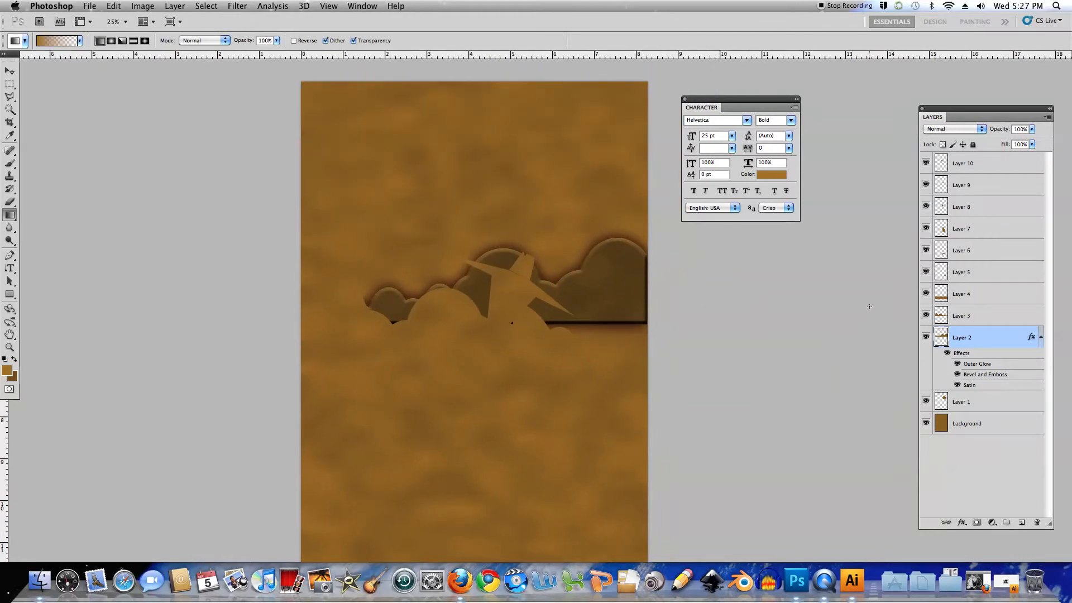
right_click(997, 346)
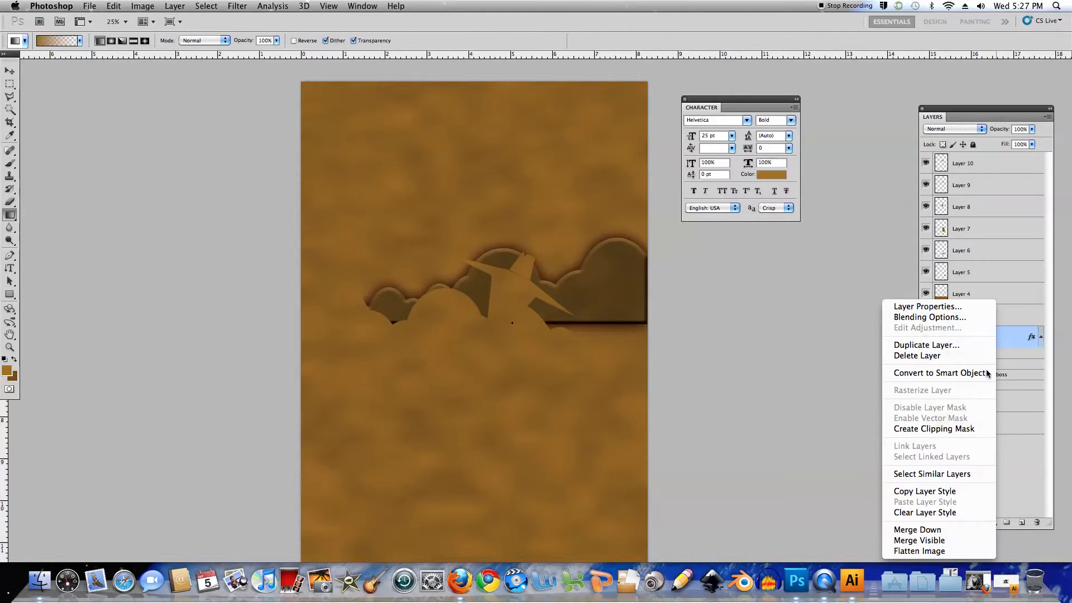
left_click(955, 491)
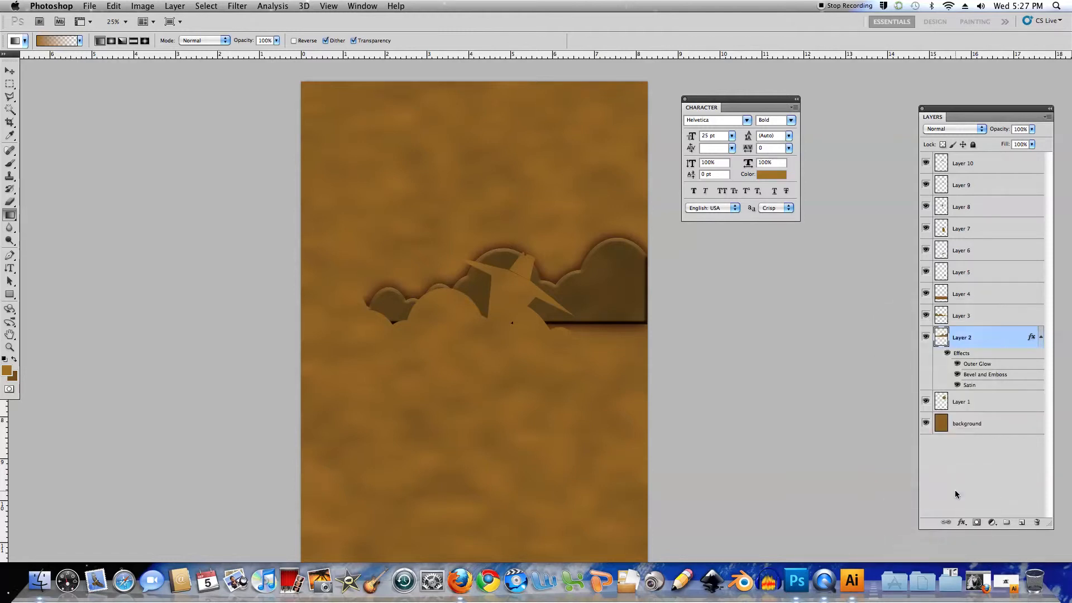
left_click(995, 426)
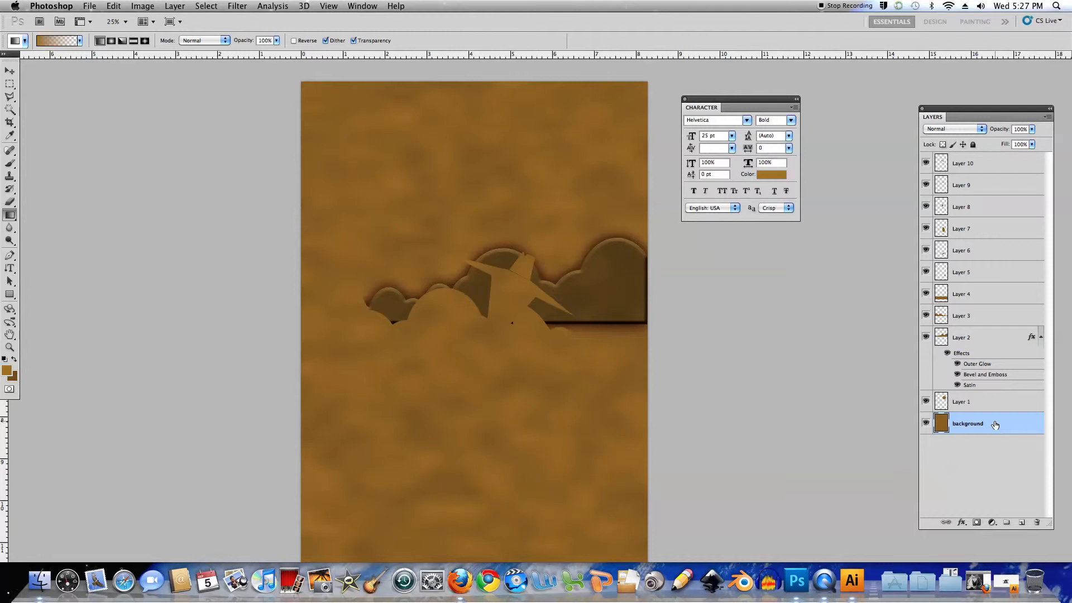
left_click(998, 169, "shift")
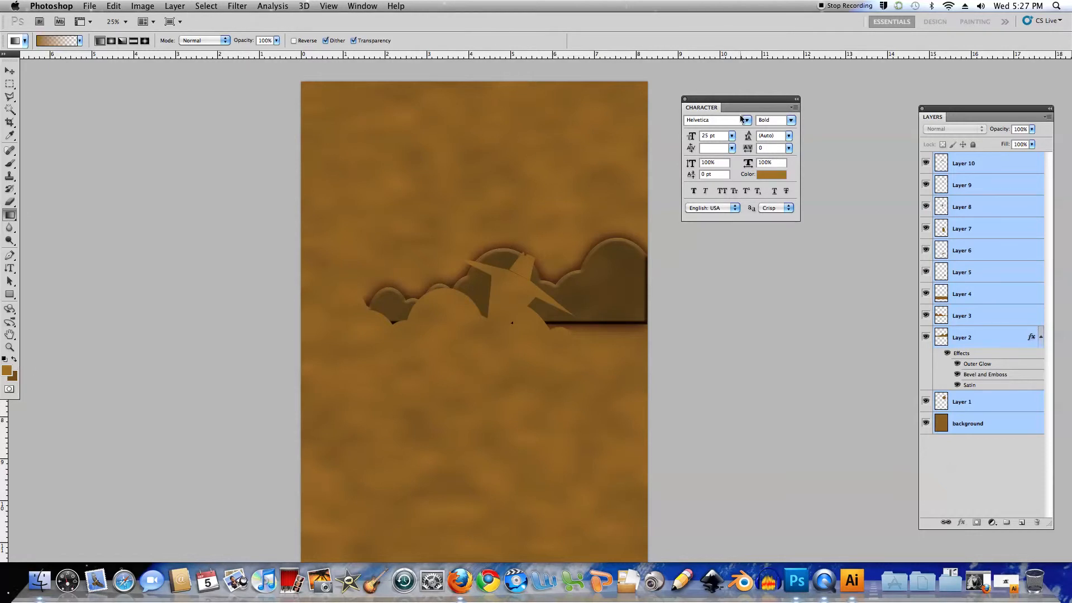
right_click(970, 403)
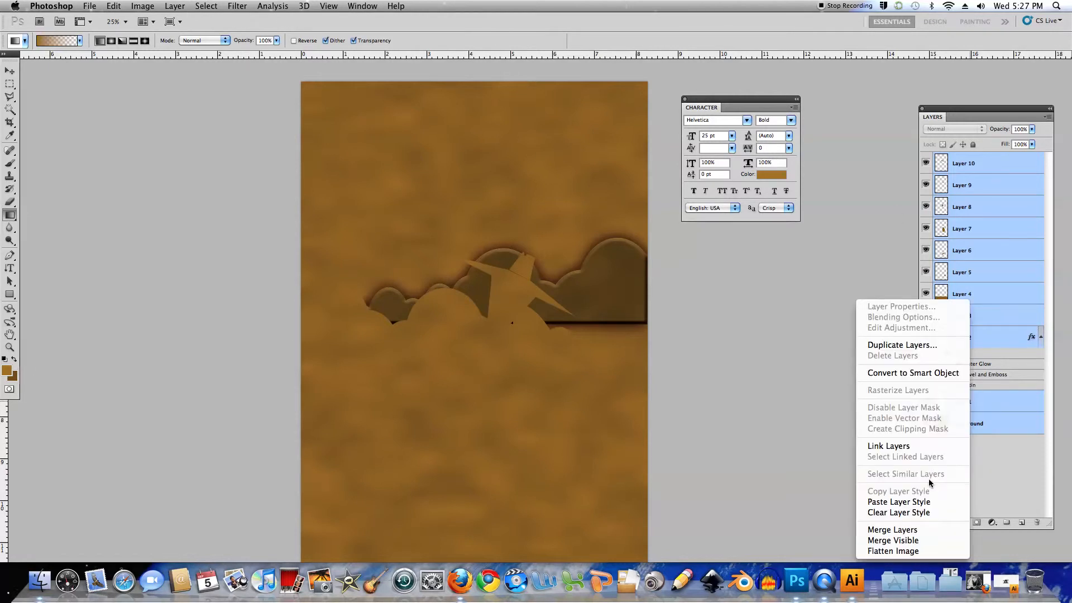
left_click(899, 501)
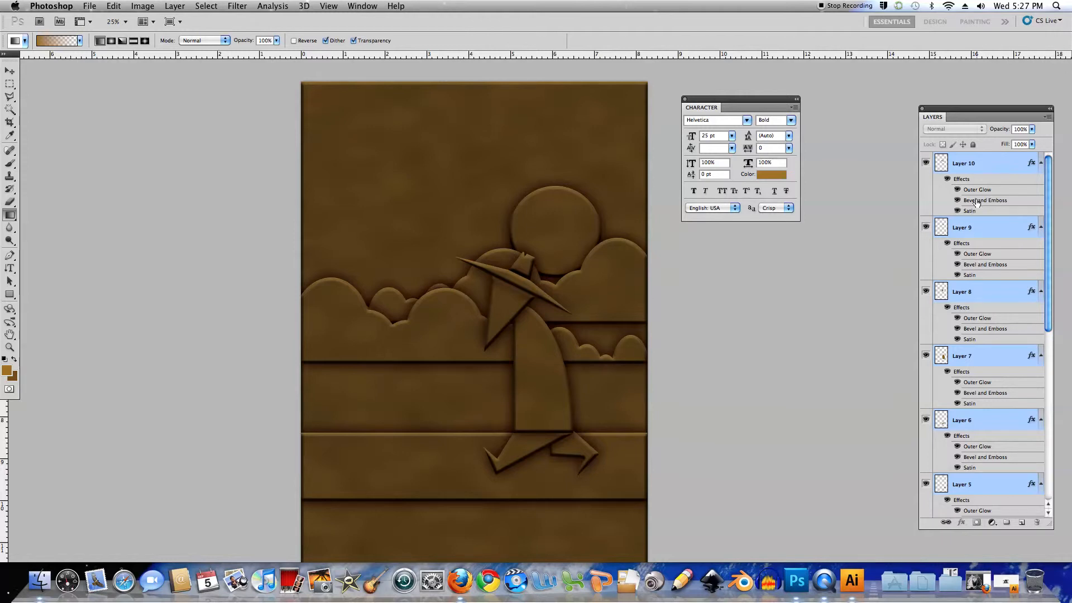
Select the spy figure's layers, Layer 5 through Layer 10, and duplicate them
left_click(1000, 164)
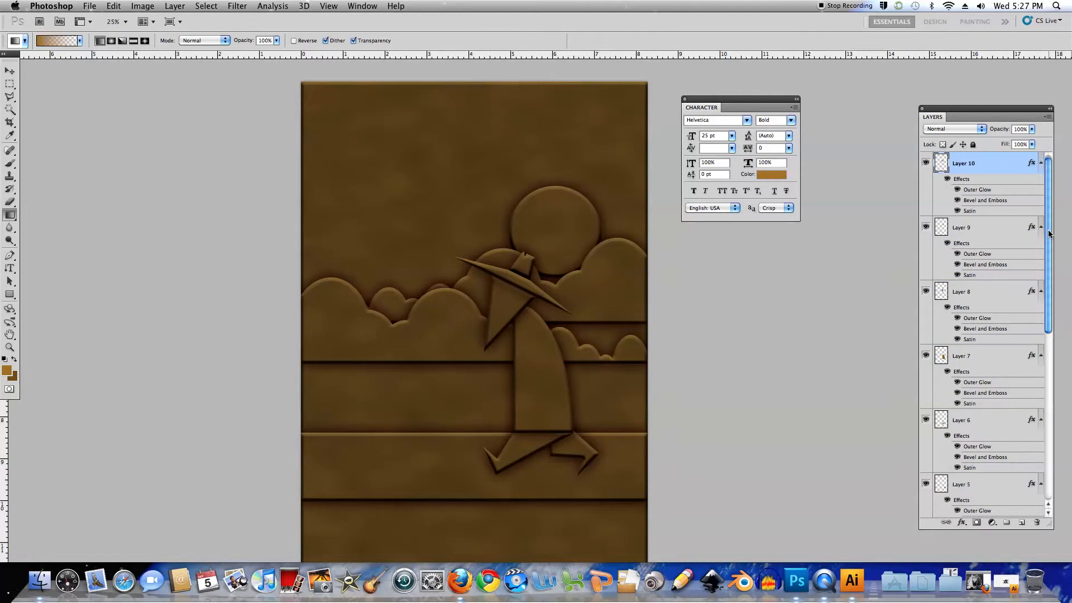
left_click_drag(1048, 234, 1044, 282)
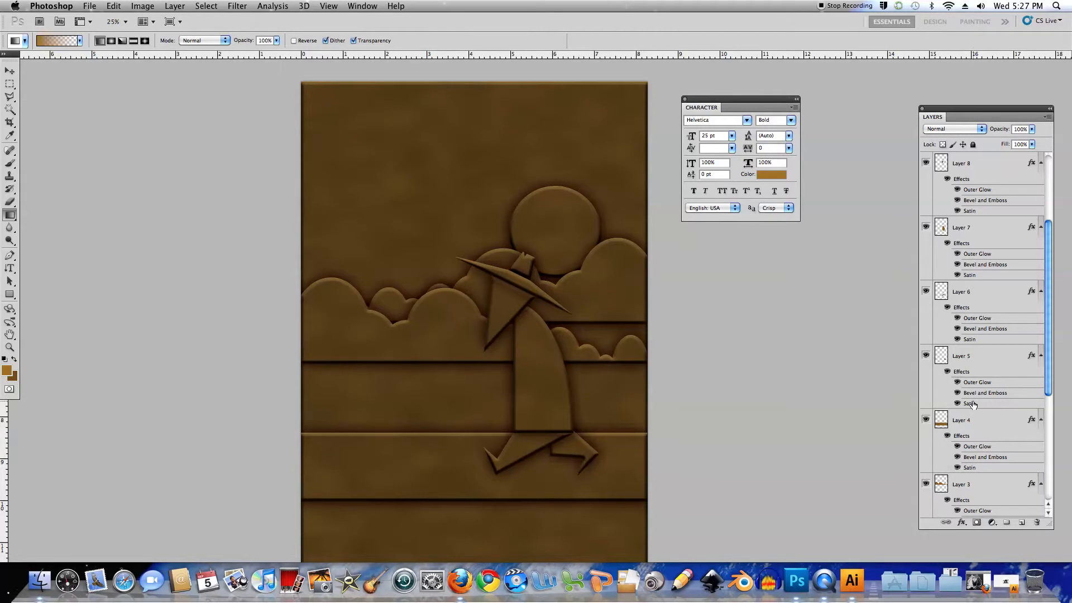
left_click(926, 355)
left_click(925, 356)
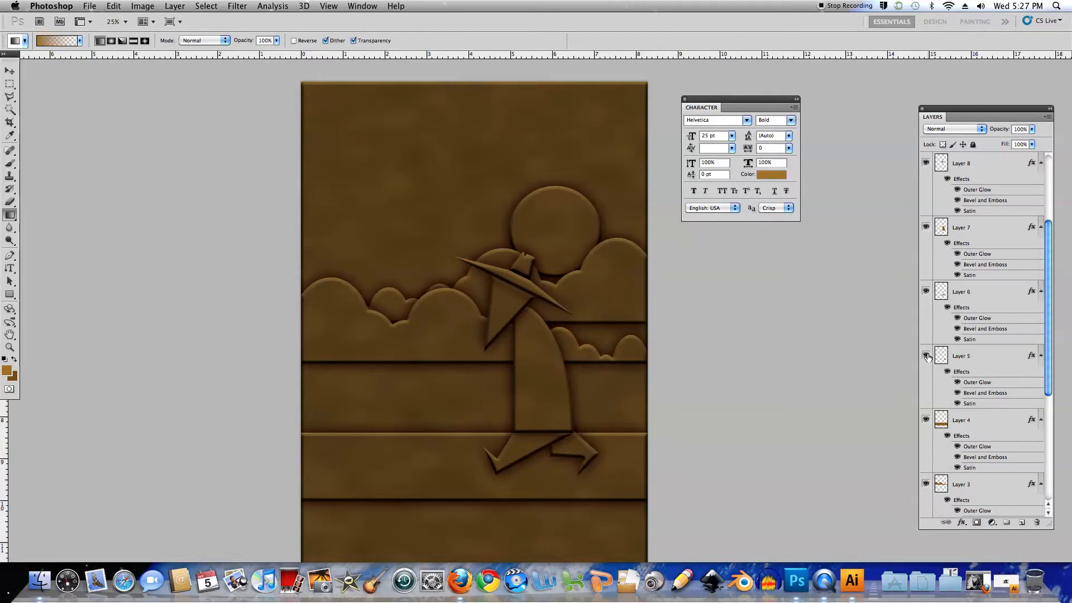
left_click(961, 360)
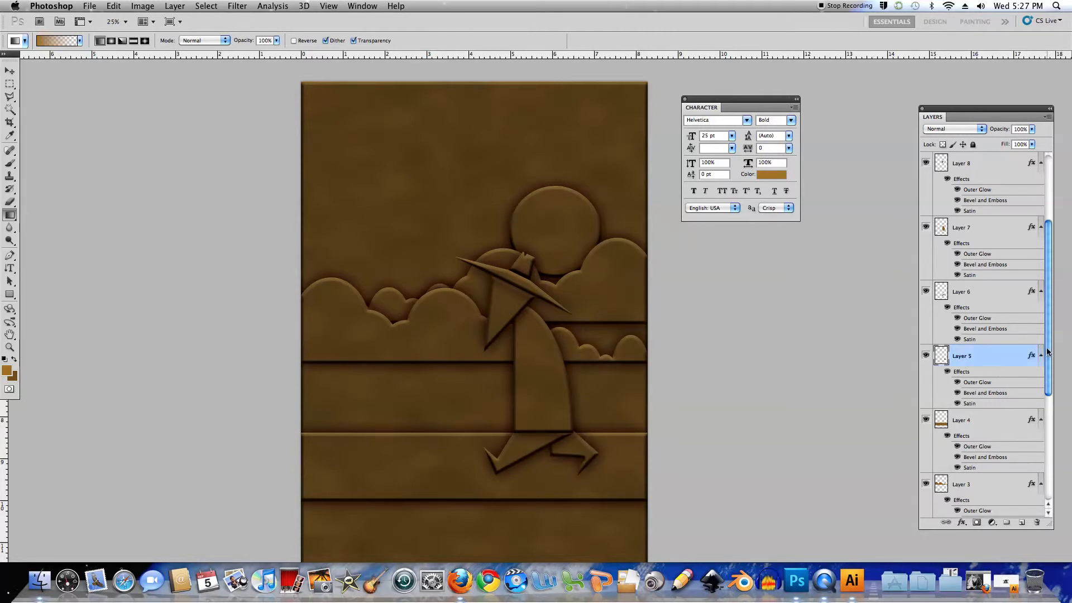
left_click_drag(1045, 352, 1051, 294)
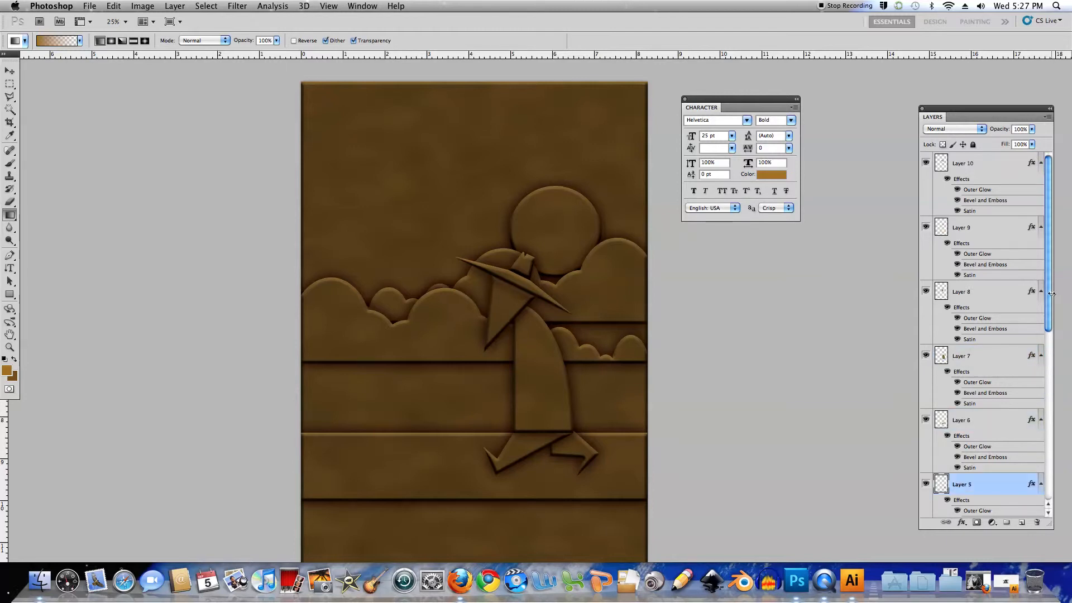
left_click(963, 164, "shift")
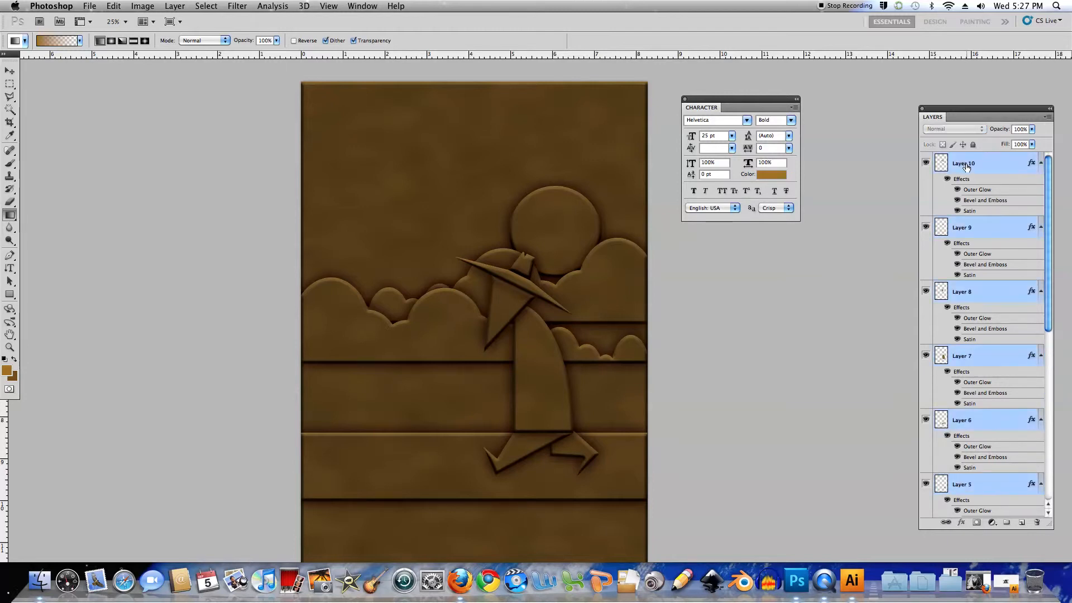
left_click_drag(943, 483, 1037, 522)
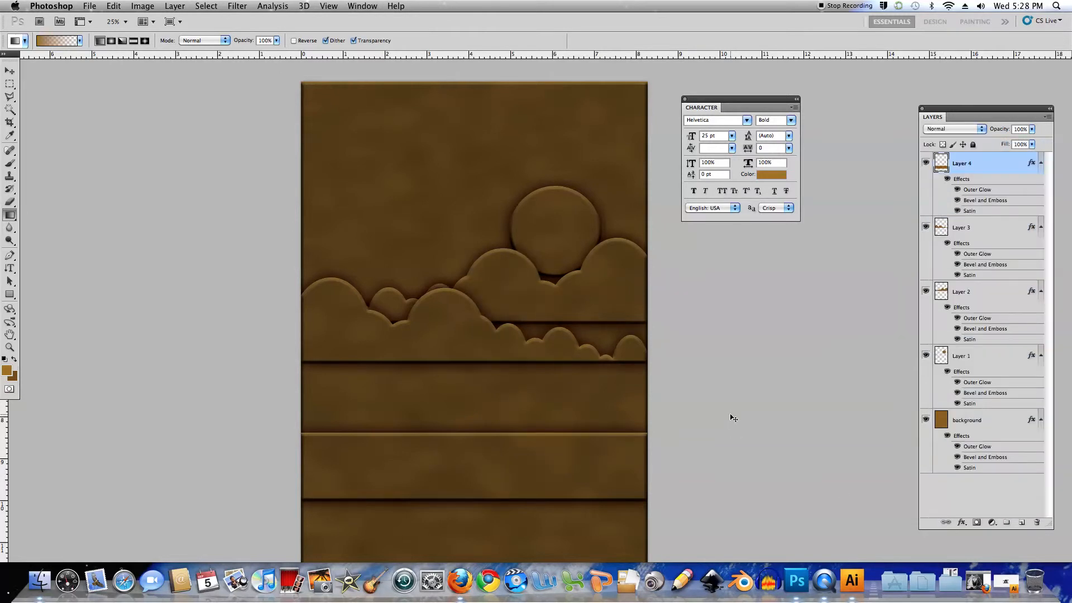
key("super+z")
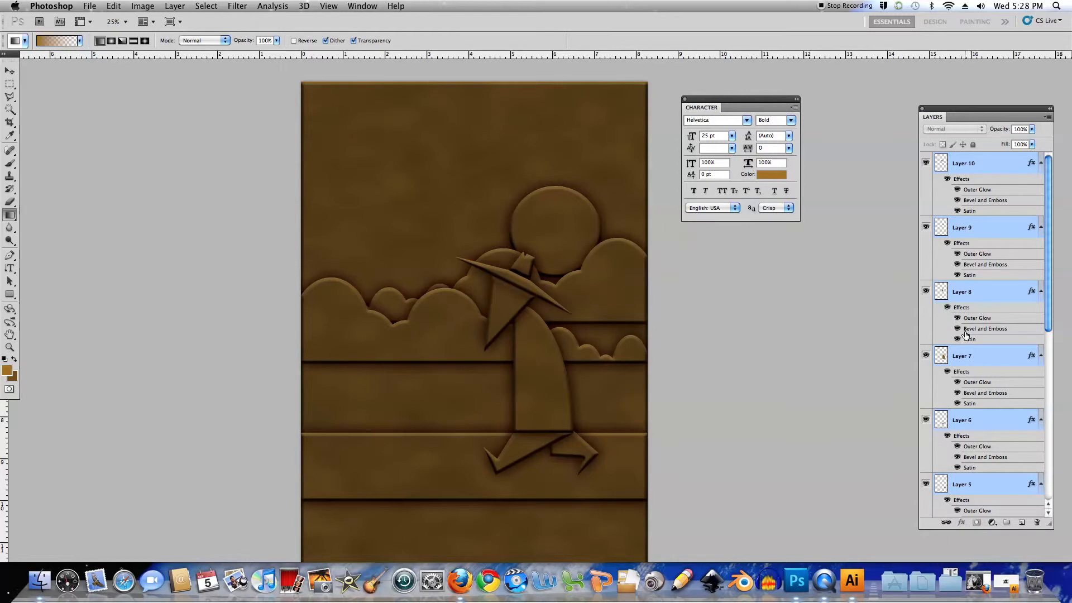
left_click_drag(941, 486, 1022, 523)
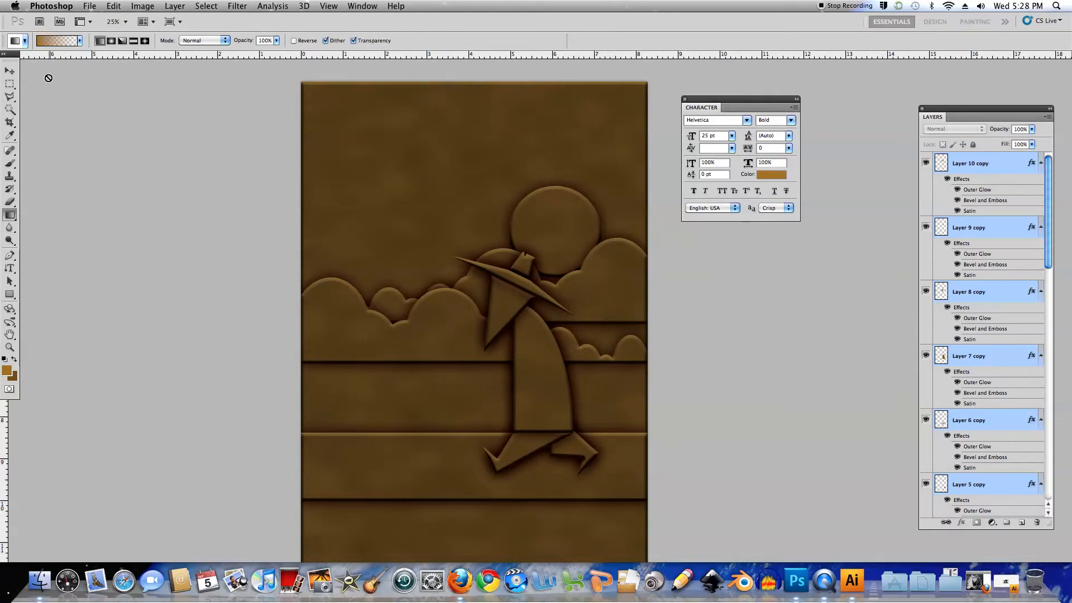
Move the duplicated spy figure about 0.8 in to the left so it partly overlaps the original
left_click(9, 70)
key("shift+Left")
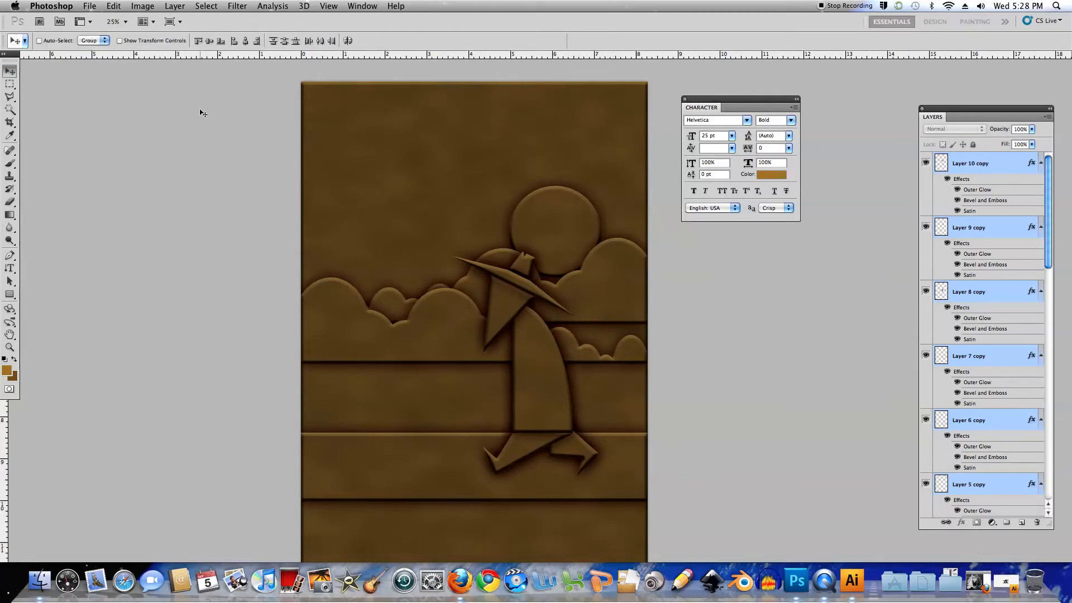
key("shift+Left")
key("shift+Left")
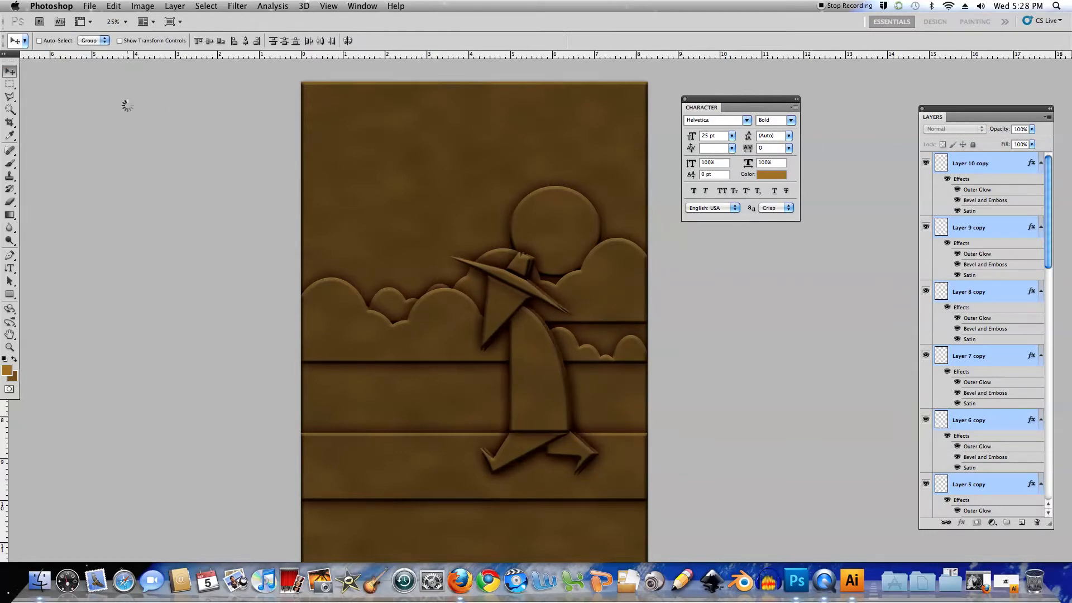
key("shift+Left")
key("shift+Left")
key("shift+Left")
key("shift+Left")
key("shift+Left")
key("shift+Left")
key("shift+Left")
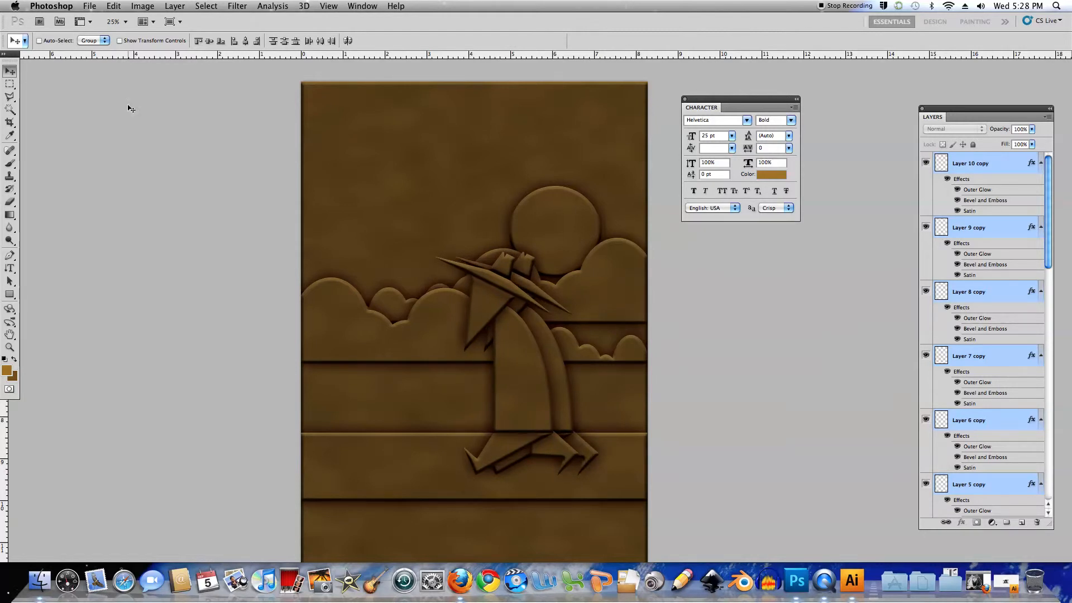
key("shift+Left")
key("shift+Left")
key("shift+Left")
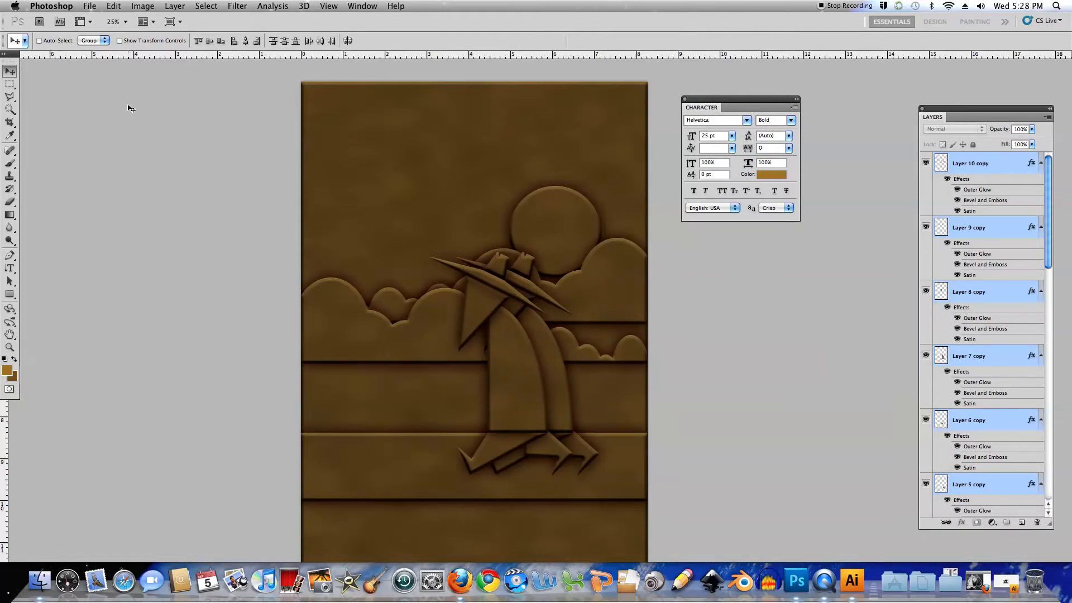
key("shift+Left")
key("shift+Left")
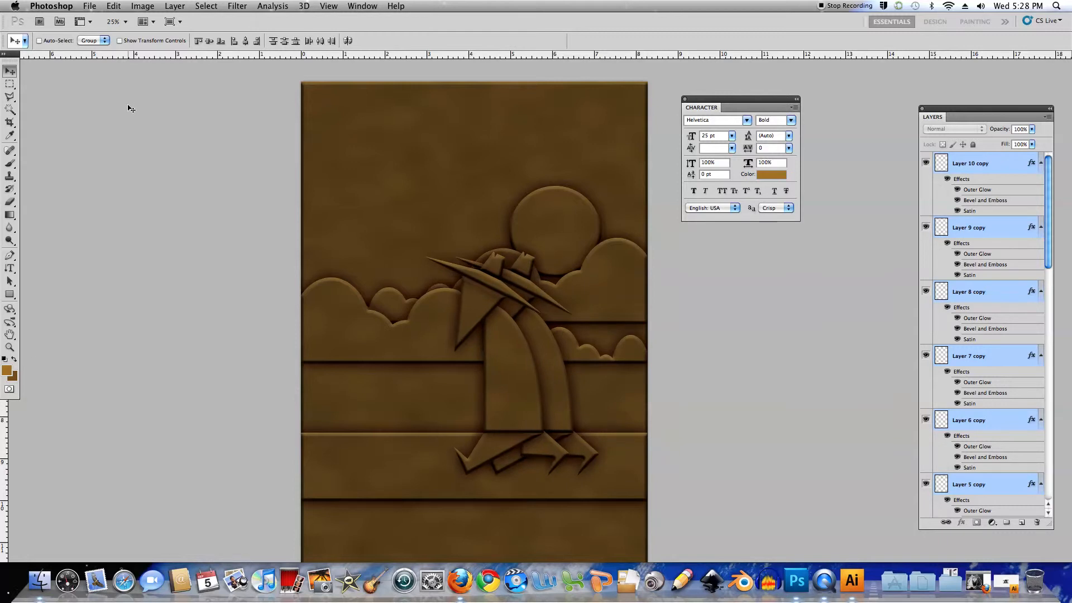
key("shift+Left")
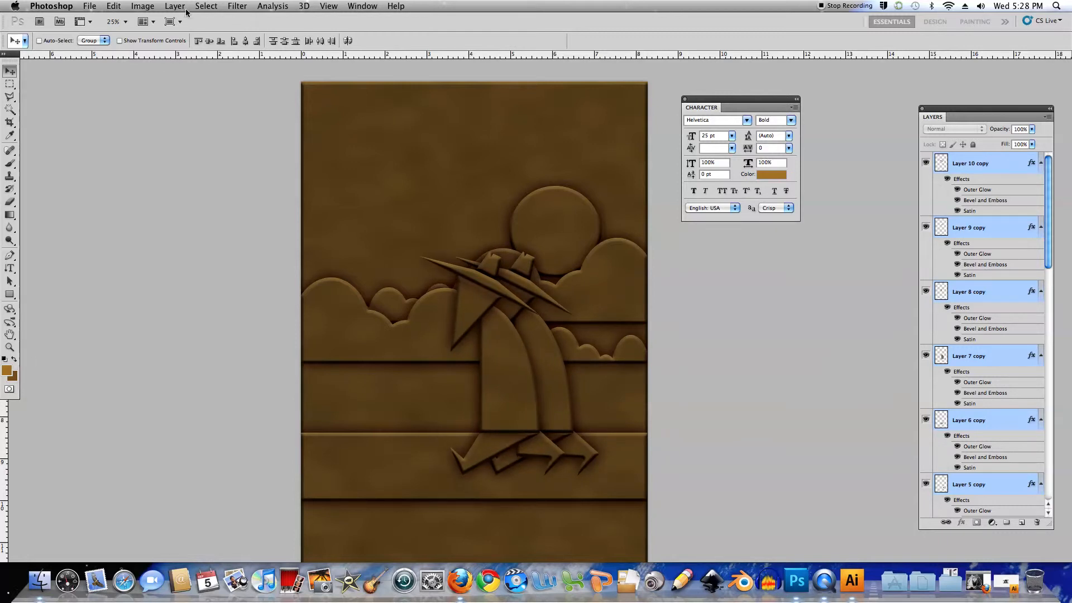
Flip the duplicated spy figure horizontally and move it about 1.5 in to the left so it faces the original
left_click(114, 6)
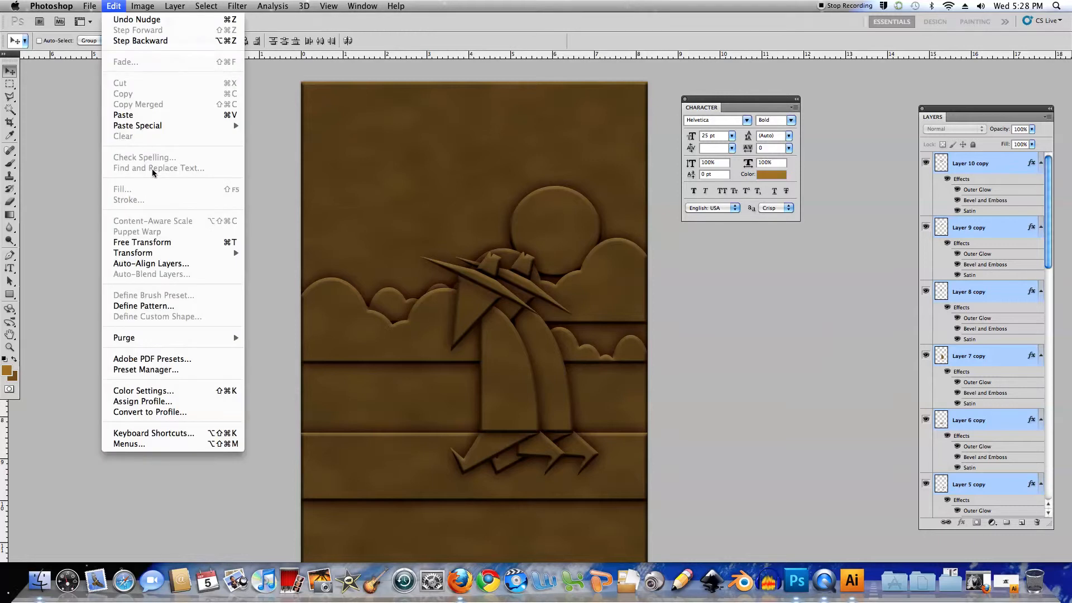
mouse_move(155, 257)
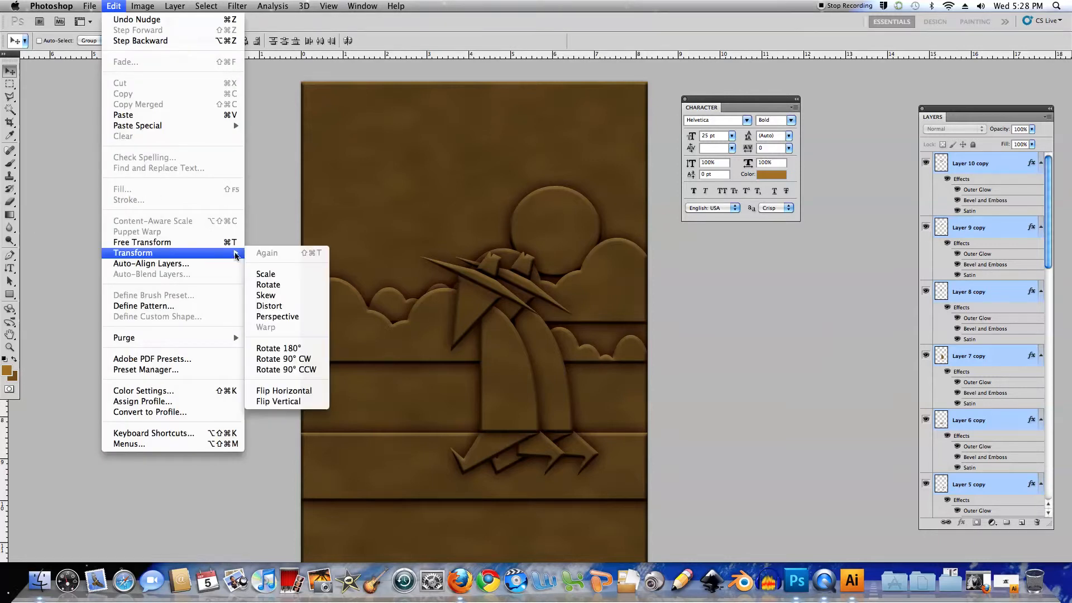
left_click(284, 390)
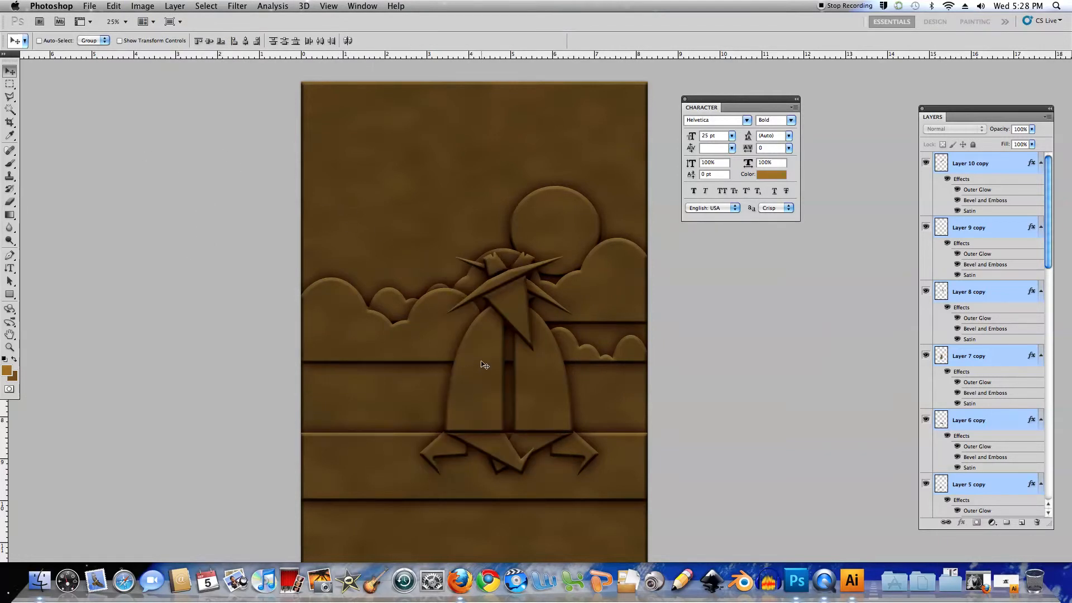
left_click_drag(485, 365, 427, 363)
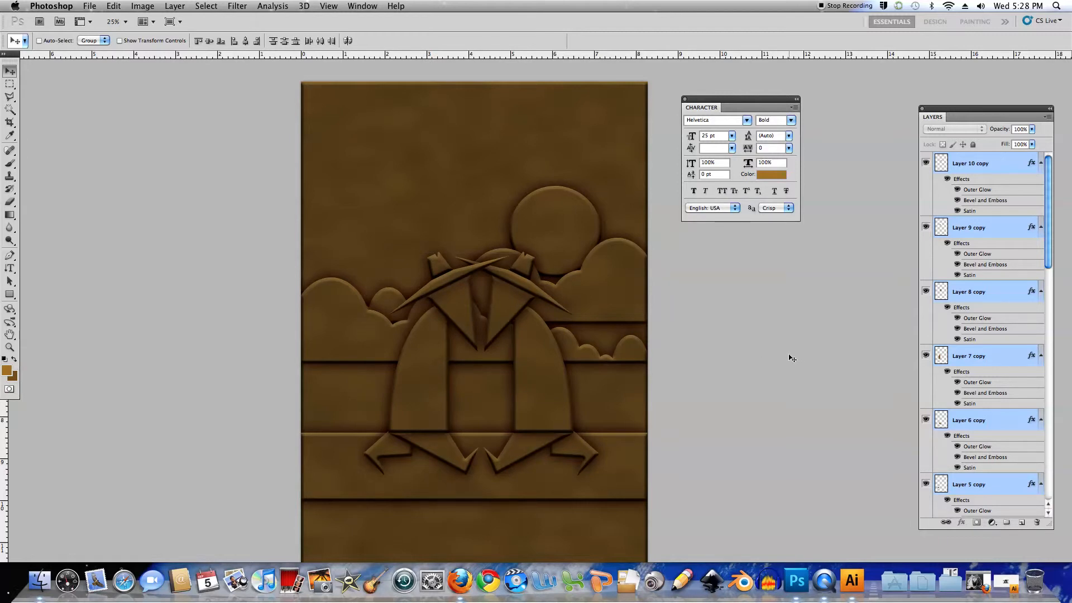
key("shift+Left")
key("shift+Left")
key("shift+Left")
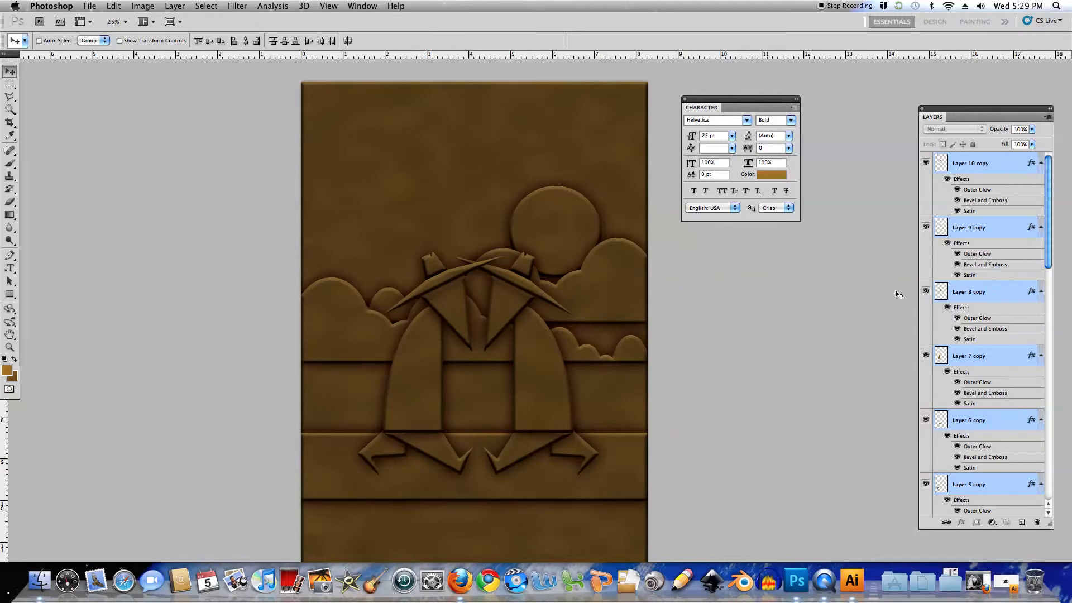
Fine-tune the size and highlight opacity of Layer 8 copy's Bevel and Emboss effect and apply the style
double_click(965, 309)
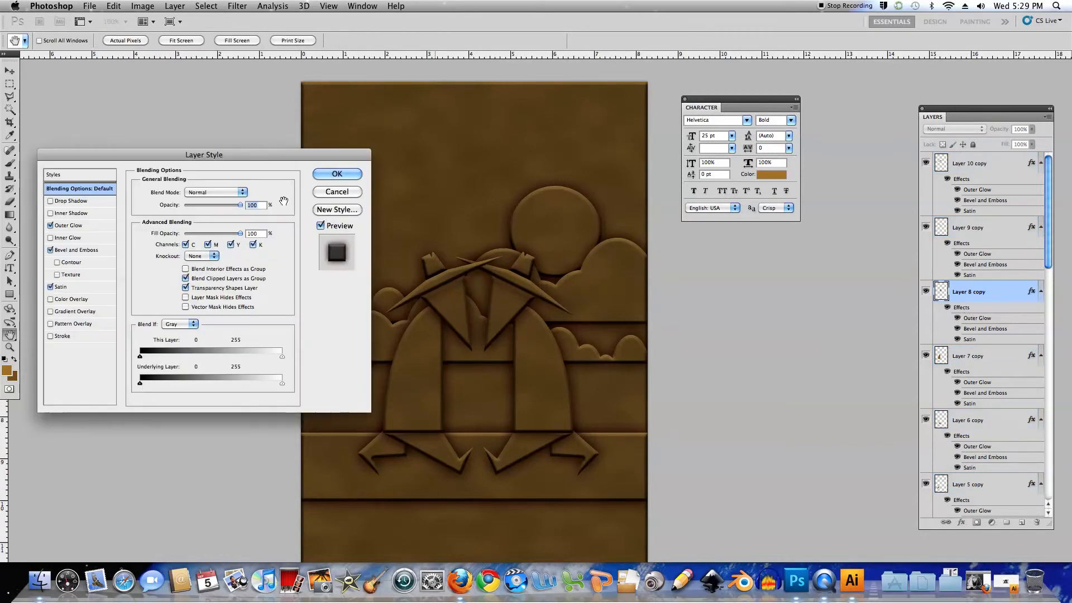
left_click(77, 249)
left_click_drag(223, 156, 192, 131)
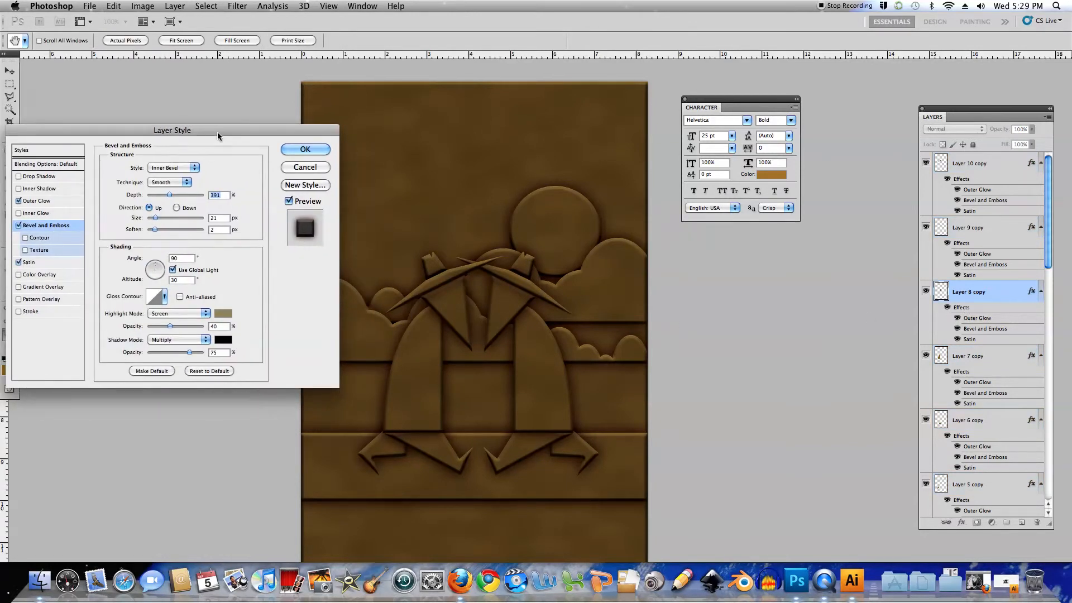
left_click_drag(156, 220, 155, 221)
left_click_drag(155, 220, 155, 220)
mouse_move(170, 328)
left_mouse_down()
mouse_move(190, 329)
mouse_move(175, 328)
left_mouse_up()
left_click_drag(269, 131, 260, 131)
key("Return")
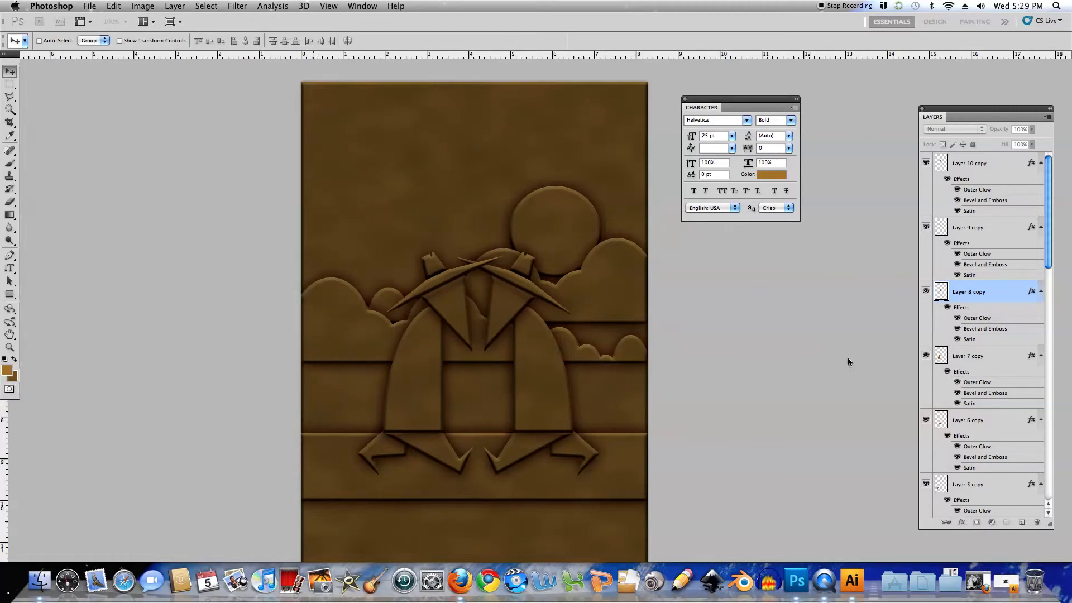
Add an Inner Glow effect to Layer 7 copy with a size of 43 px
left_click(959, 372)
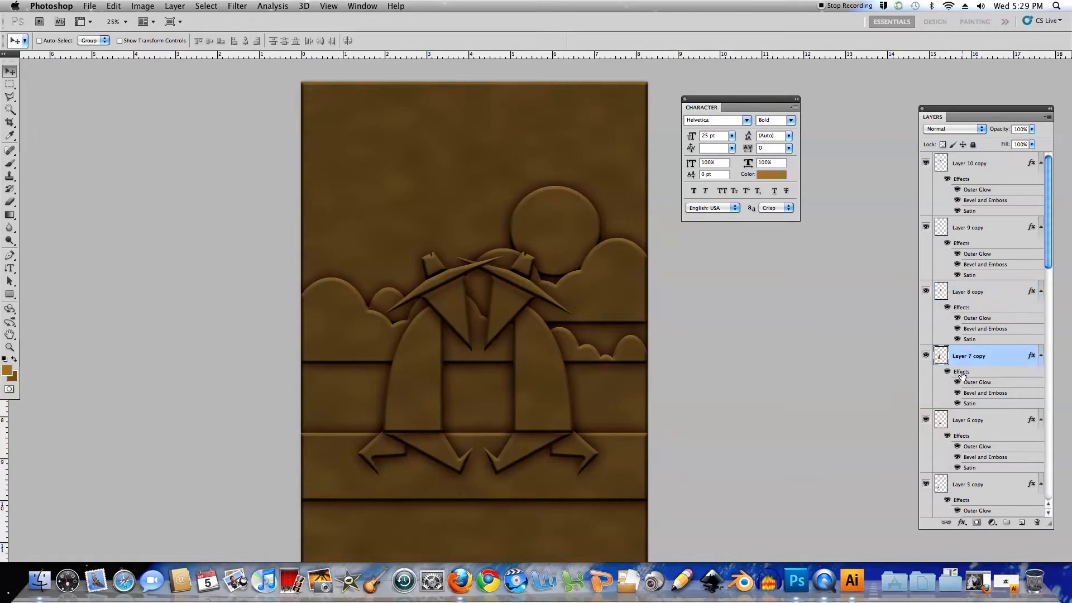
double_click(962, 374)
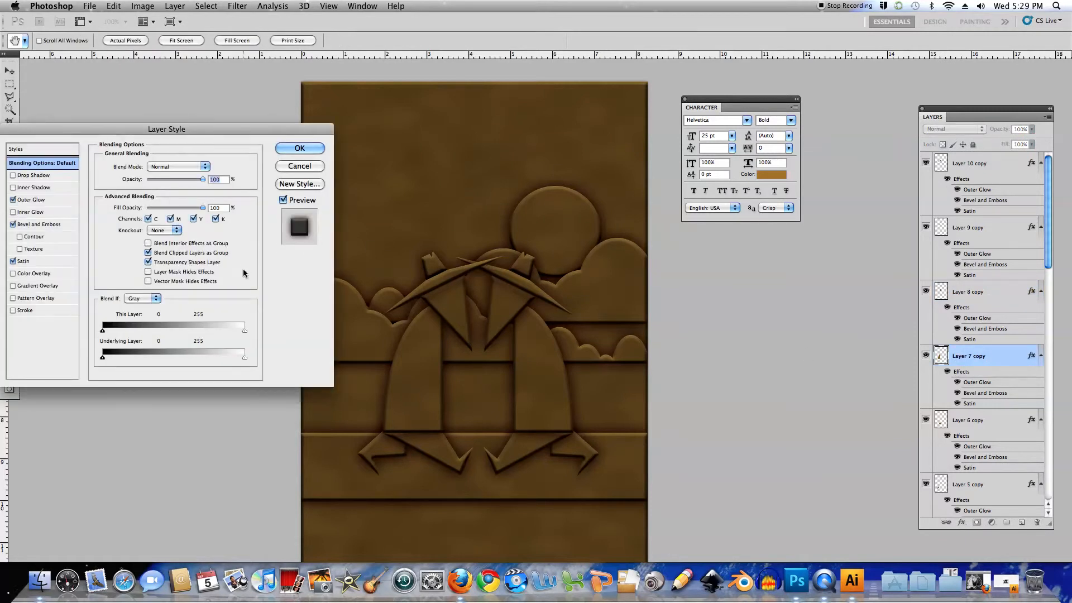
left_click(34, 214)
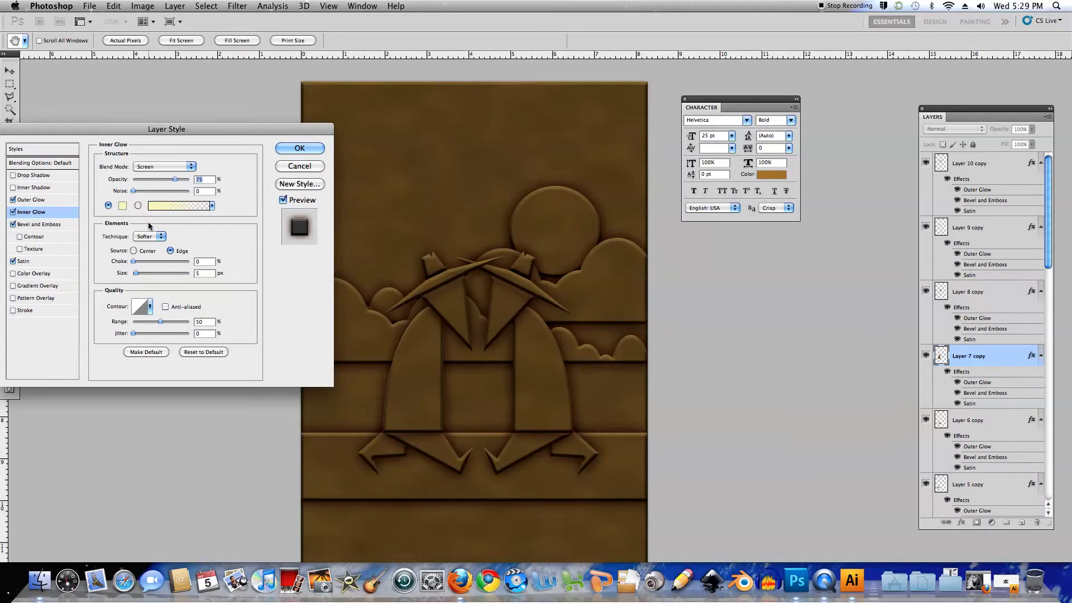
left_click_drag(139, 275, 146, 276)
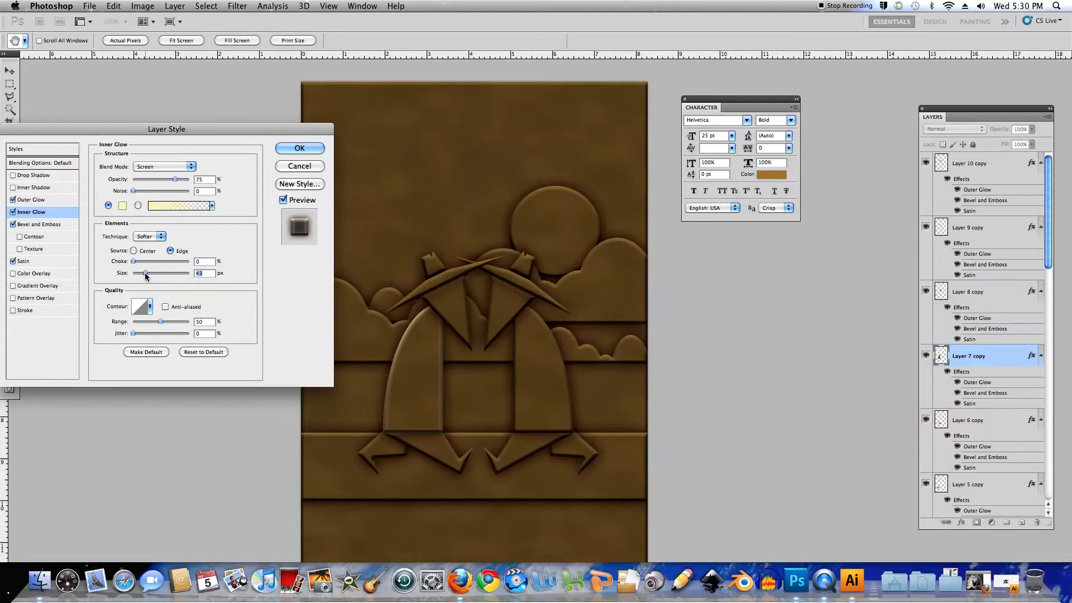
Set the inner glow's colour to tan #cea764 and its opacity to 61%
left_click(123, 210)
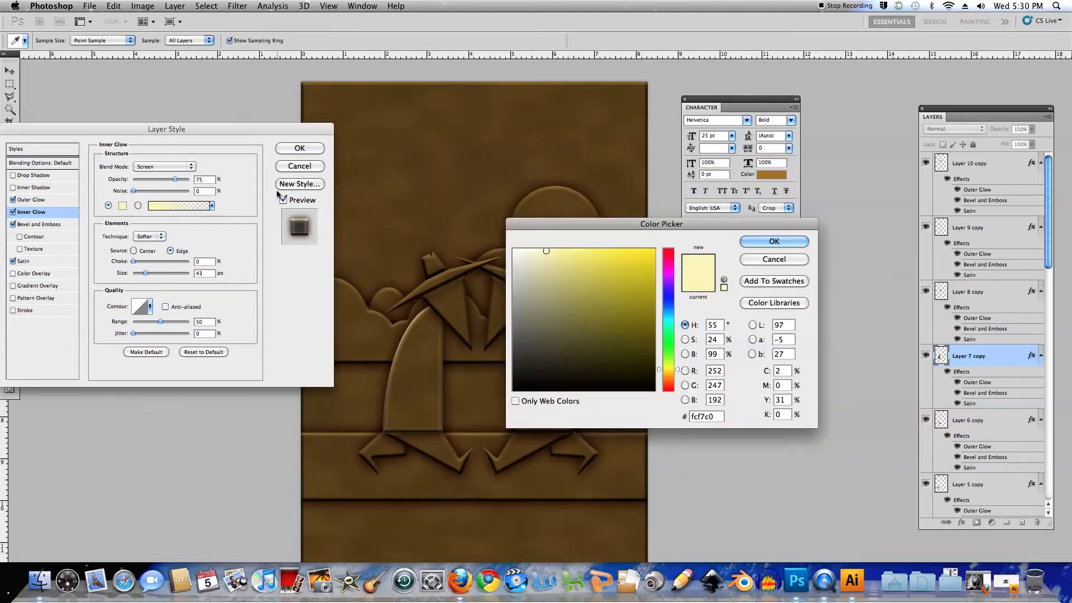
left_click(569, 271)
left_click_drag(569, 271, 585, 275)
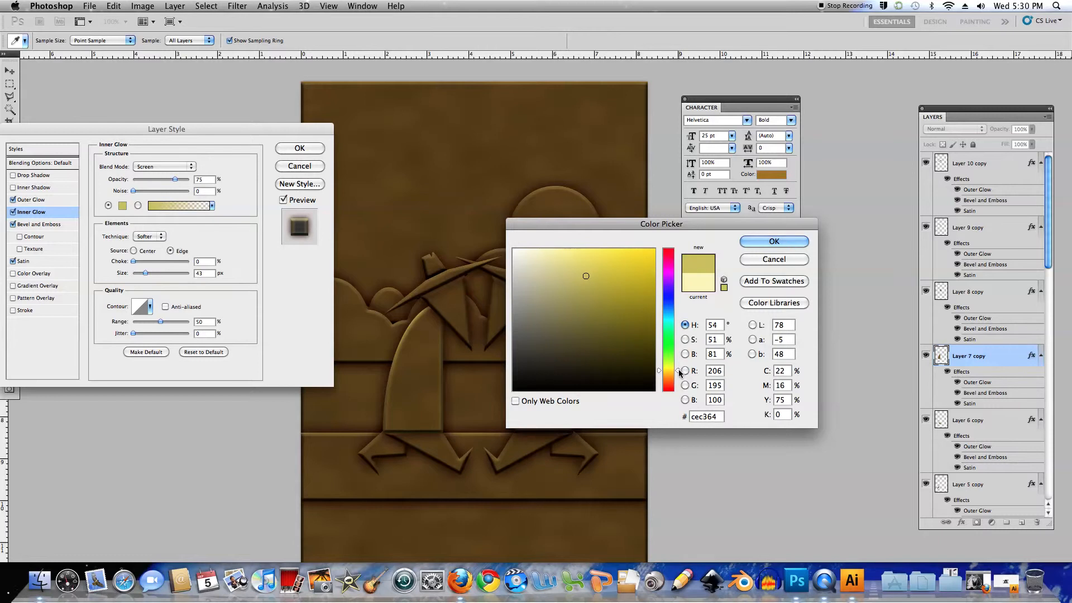
left_click_drag(679, 368, 678, 375)
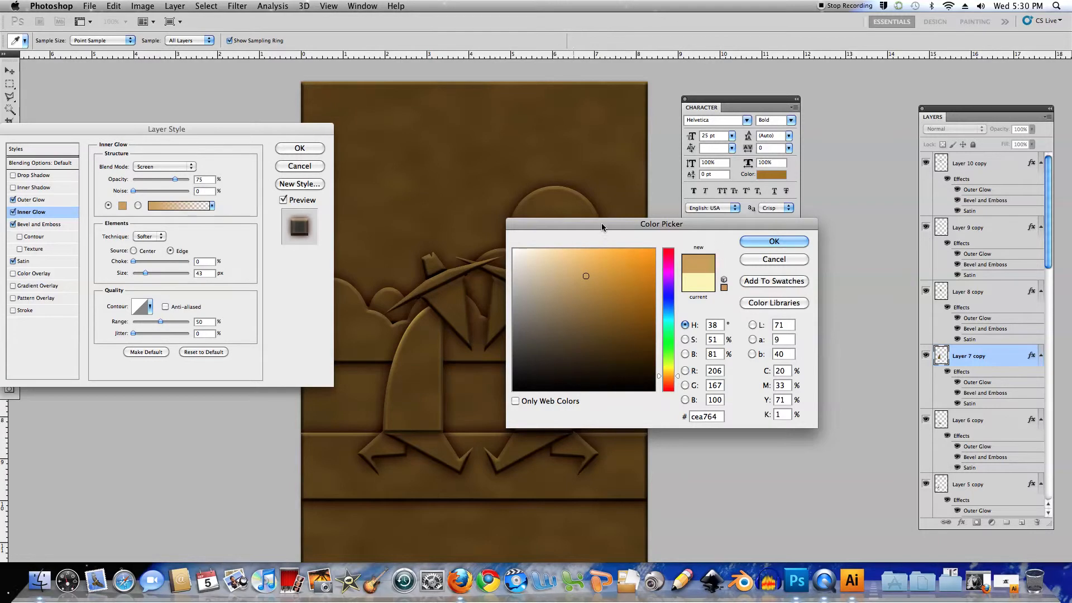
left_click(751, 243)
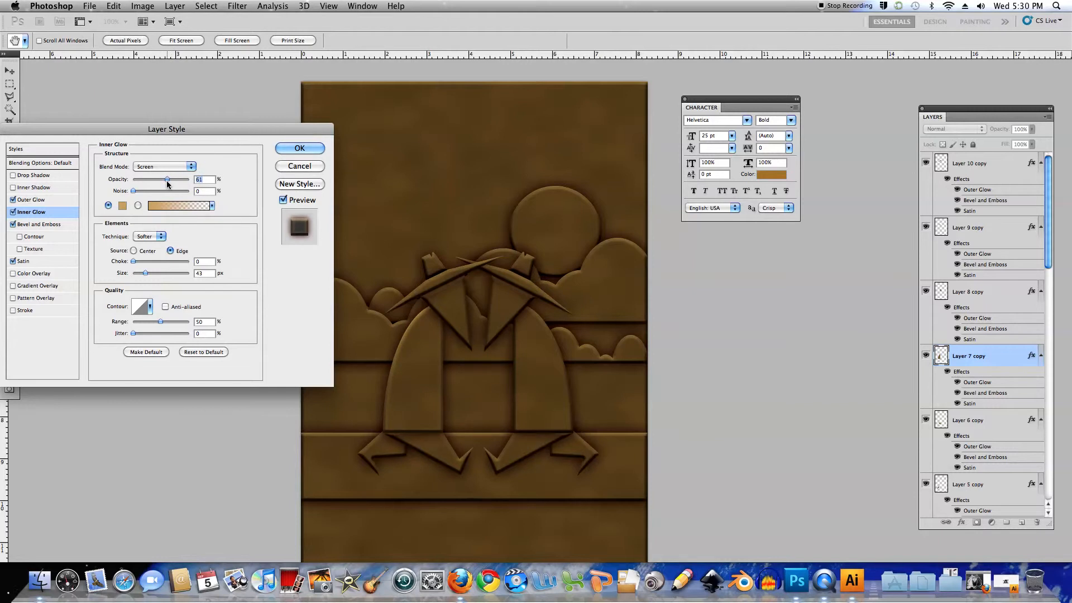
Slightly adjust the Bevel and Emboss size of Layer 7 copy and apply the layer style
left_click(52, 224)
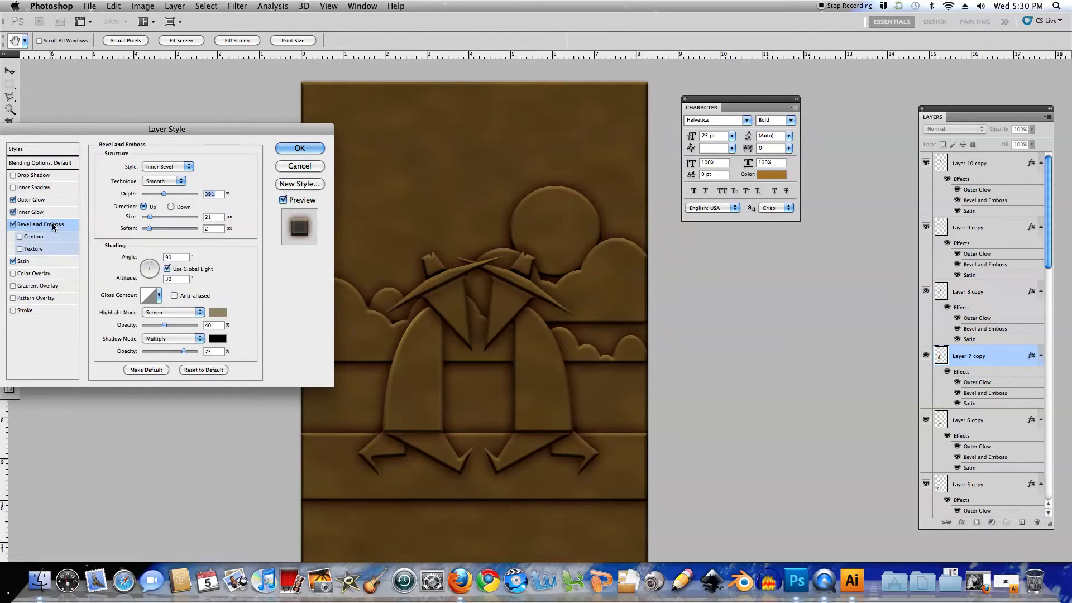
left_click(150, 218)
left_click_drag(150, 220, 151, 220)
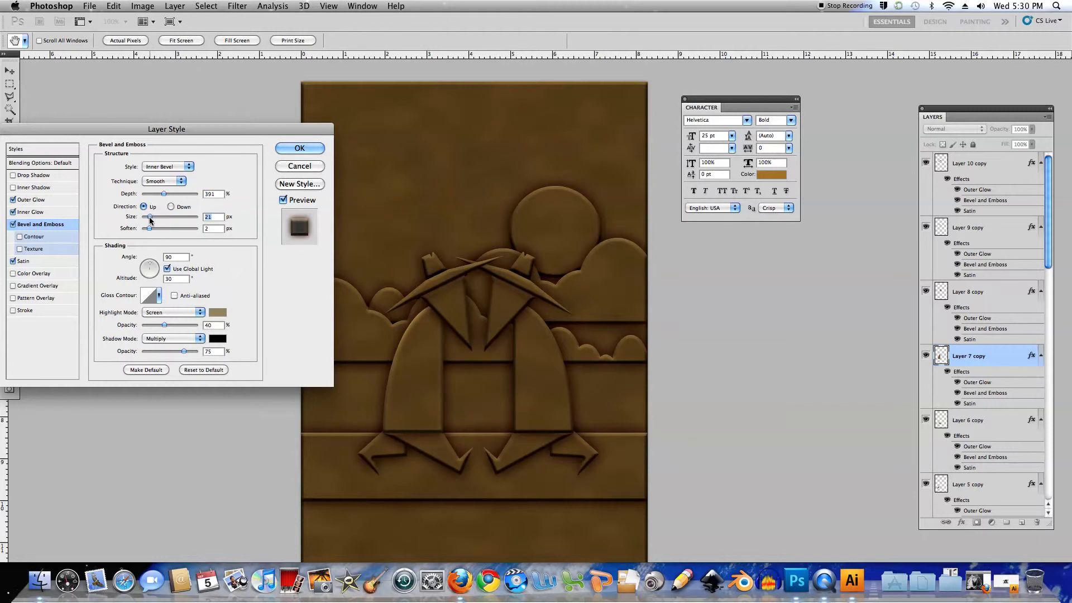
left_click(304, 148)
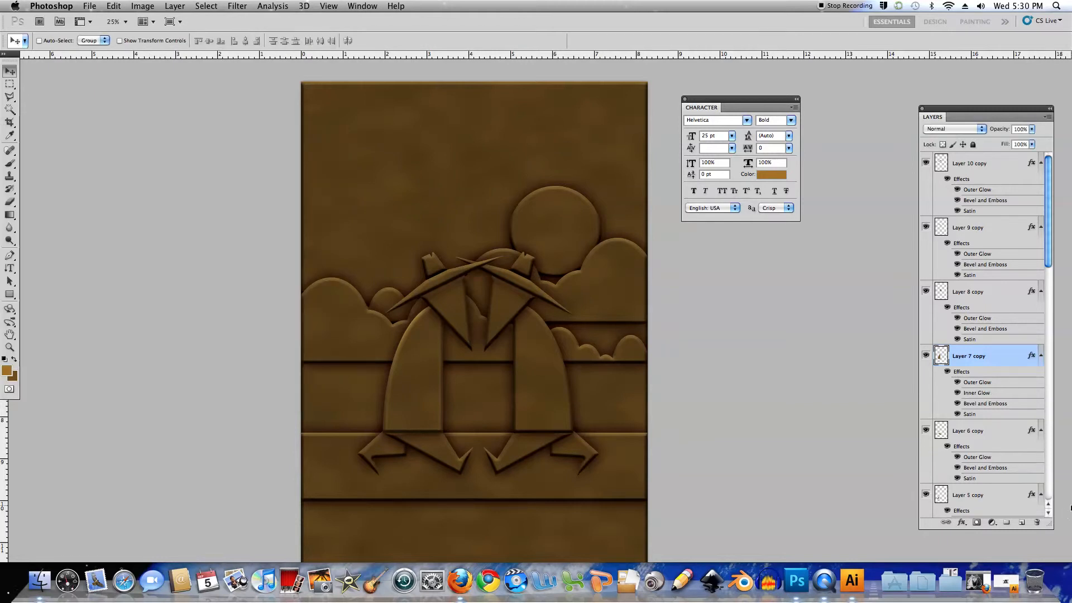
Copy Layer 7 copy's layer style and paste it onto all layers from Layer 10 copy down to the background
right_click(967, 374)
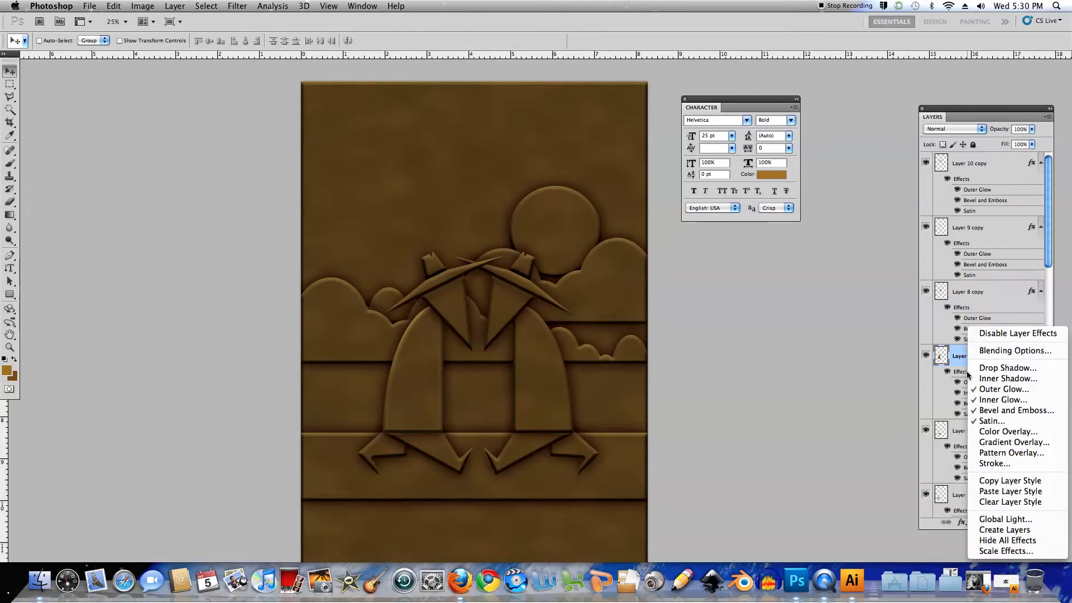
left_click(1013, 481)
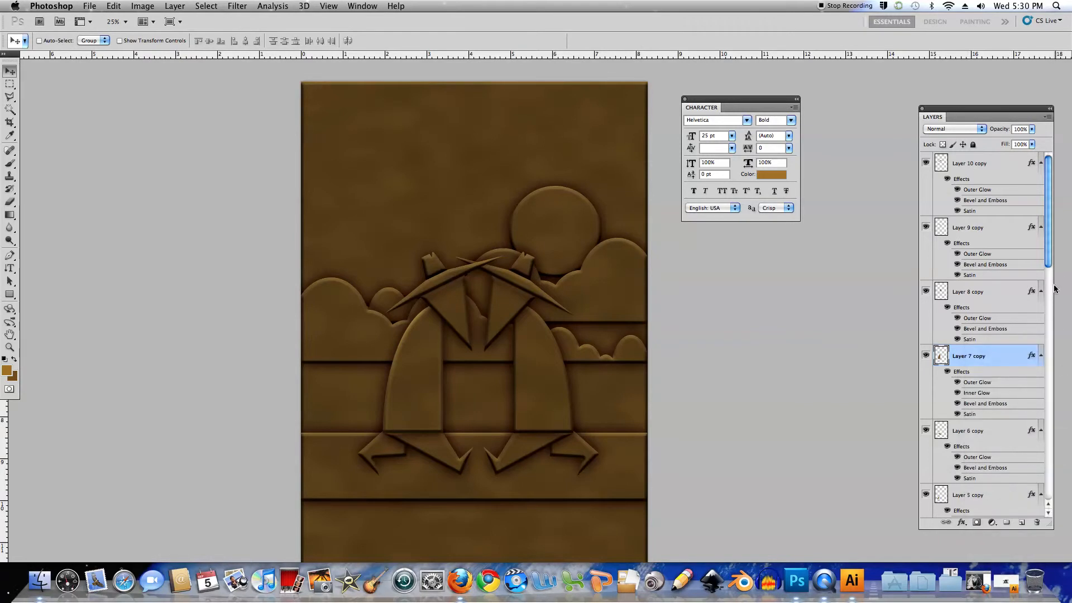
left_click(997, 179)
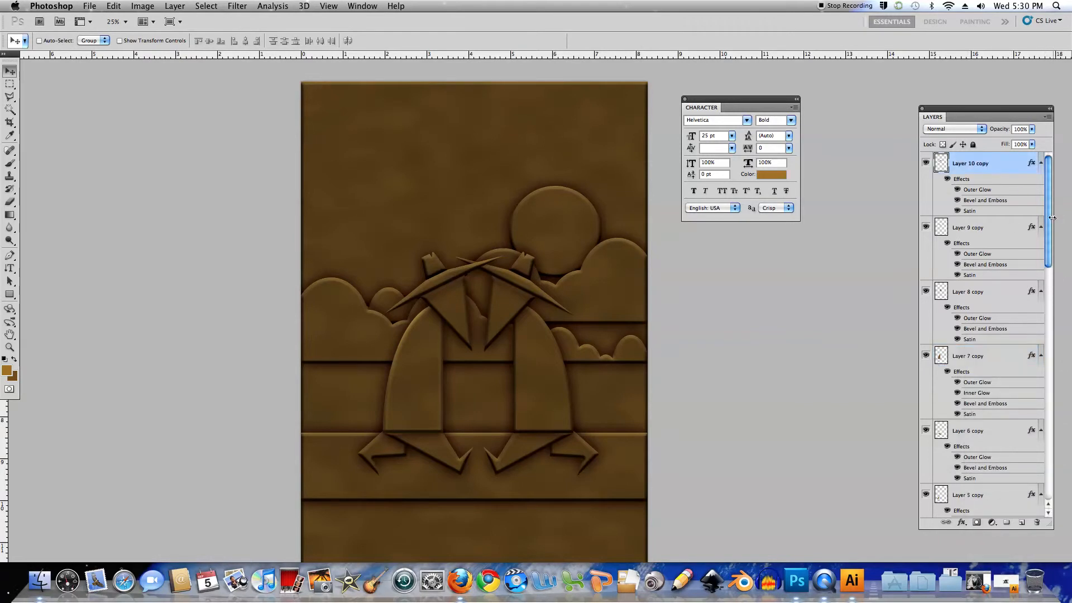
left_click_drag(1048, 228, 1048, 463)
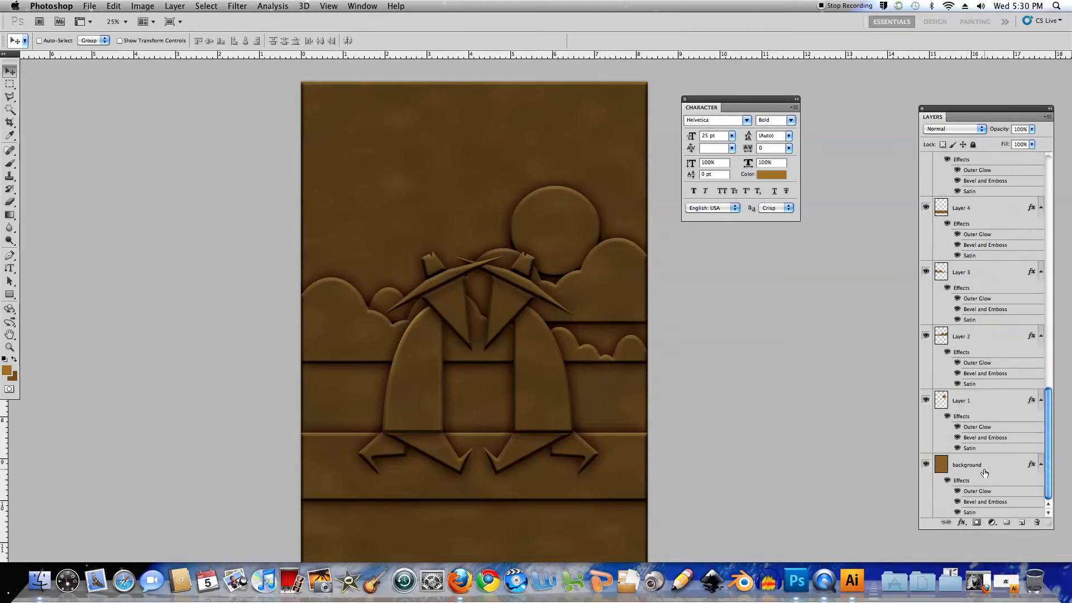
left_click(988, 471, "shift")
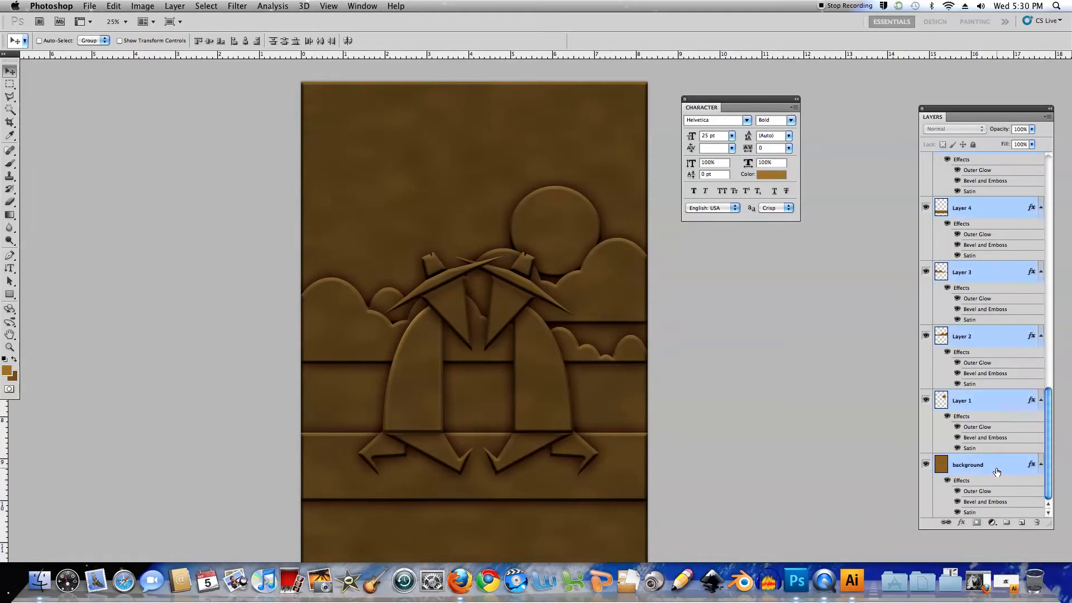
right_click(997, 462)
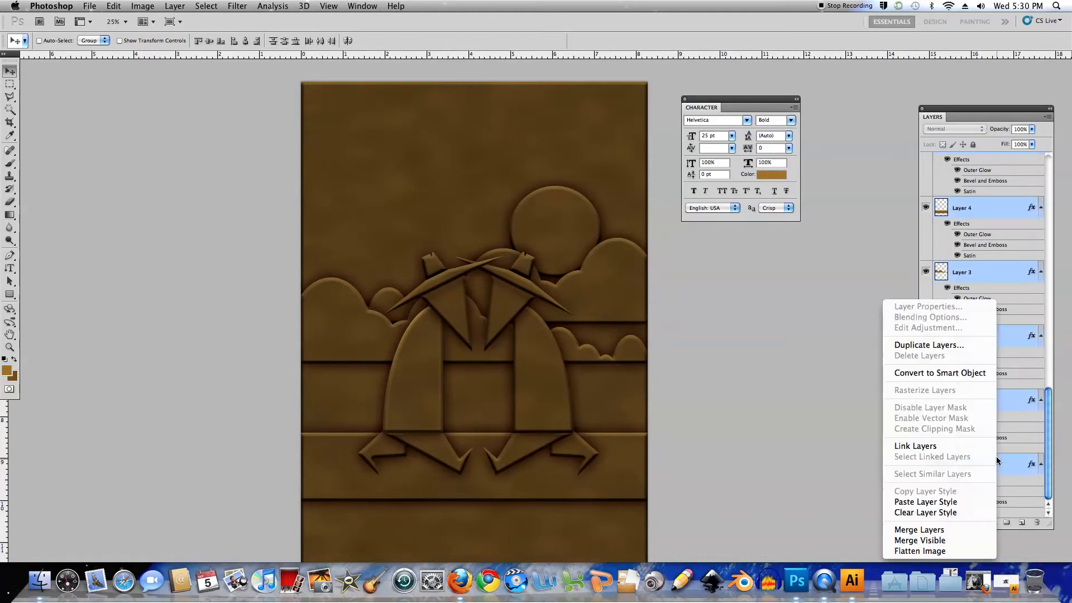
left_click(954, 498)
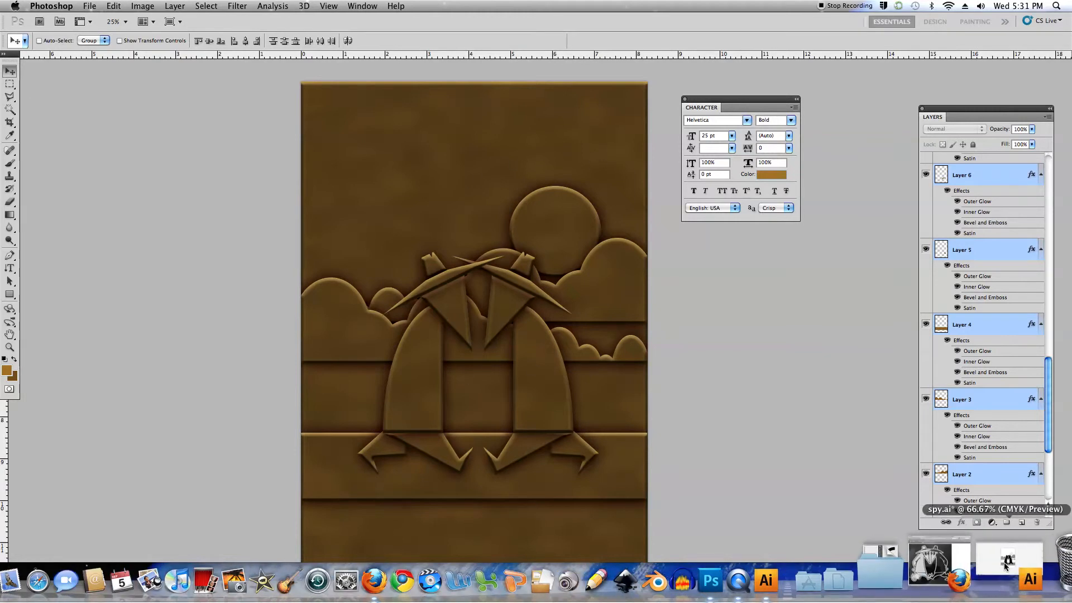
Switch to Firefox and search Google Images for "concrete", limited to large images
left_click(1007, 580)
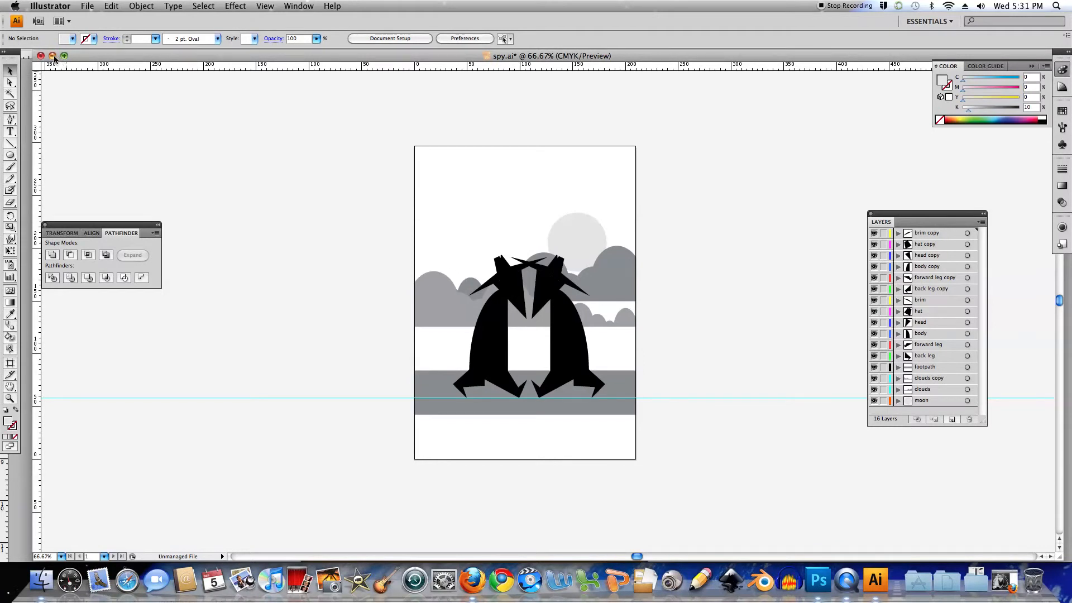
left_click(52, 56)
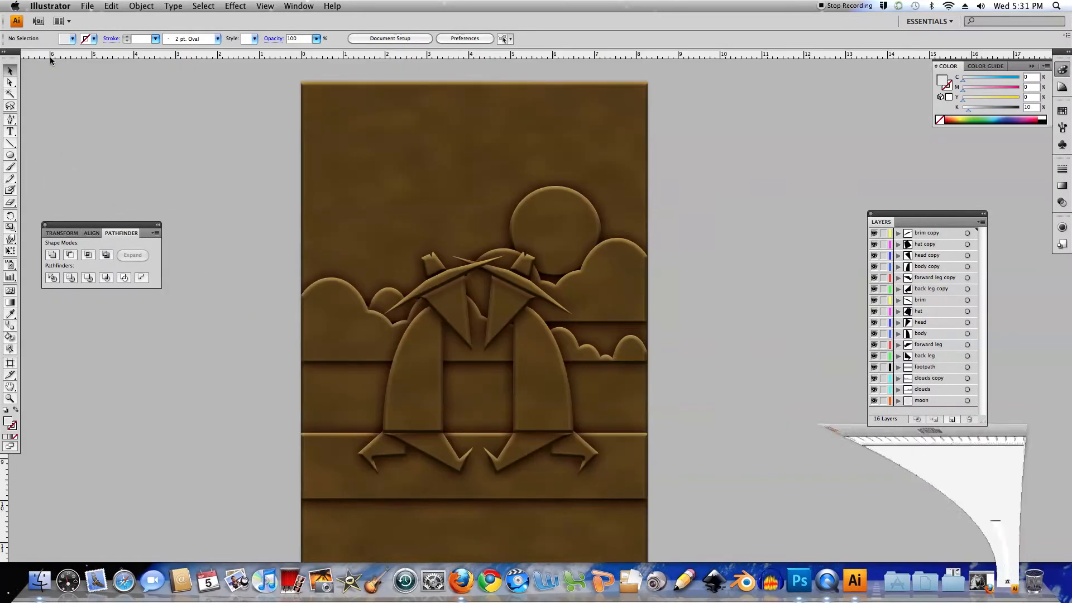
left_click(976, 580)
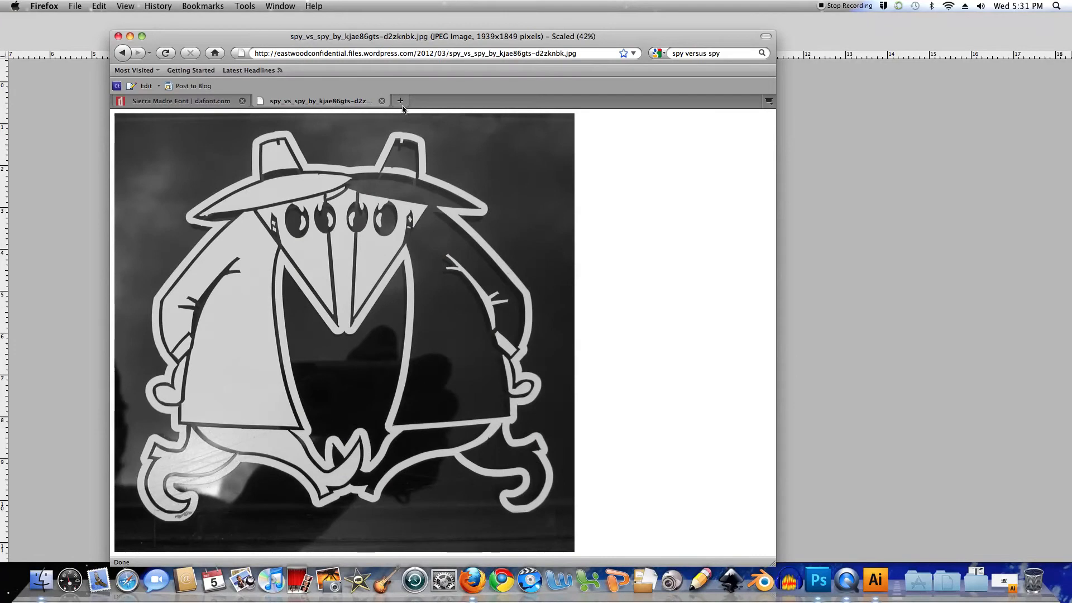
left_click(663, 53)
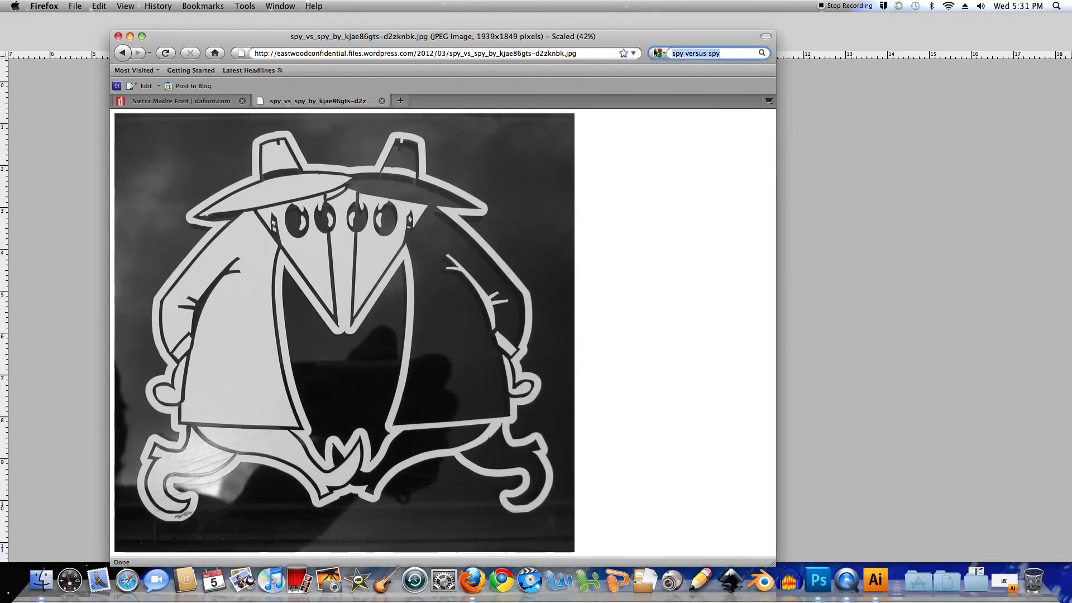
type("concrete")
key("Return")
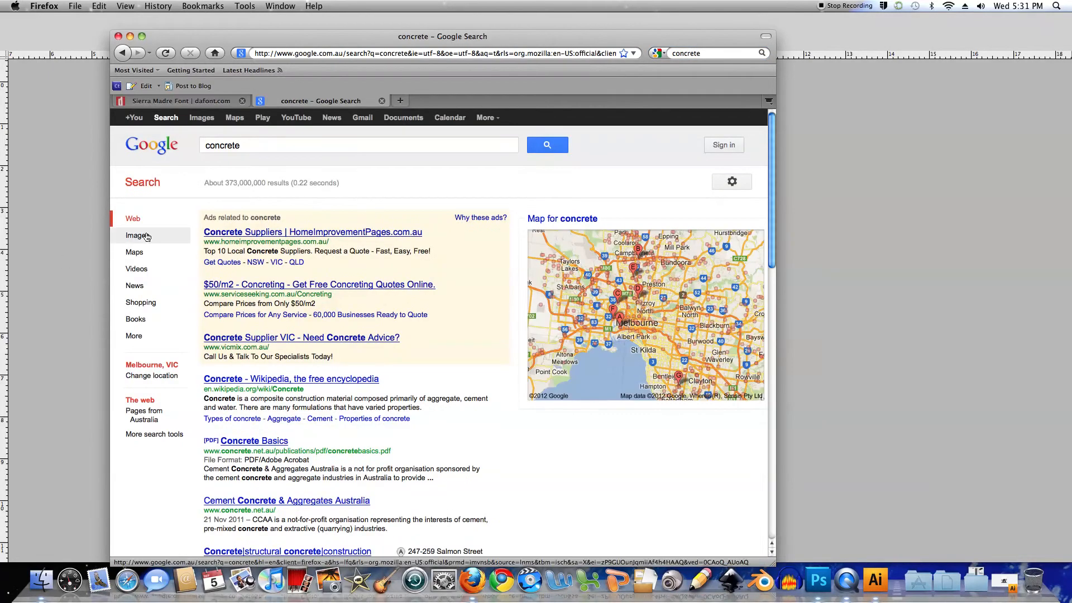
left_click(146, 236)
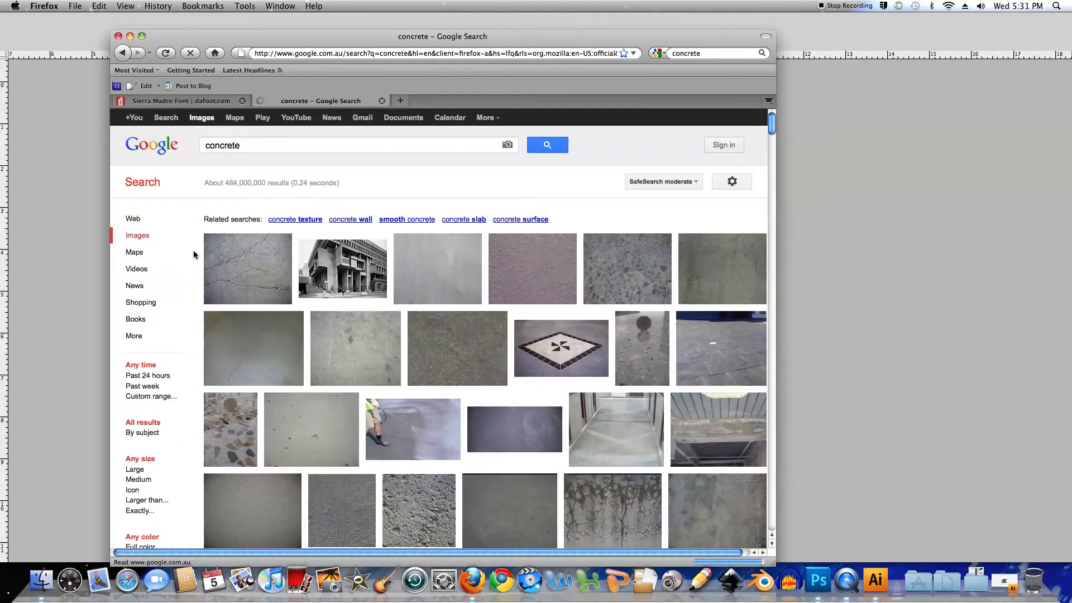
left_click(136, 470)
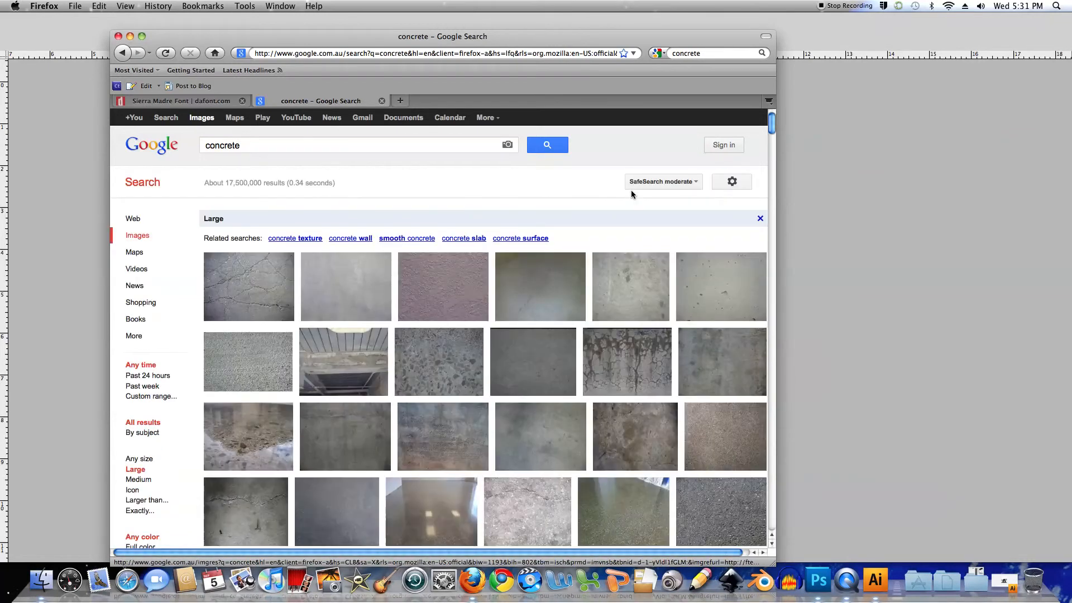
Browse the concrete image results and open the weathered grey-and-white concrete texture on page 3
scroll(631, 194, "down", 3)
scroll(631, 196, "down", 3)
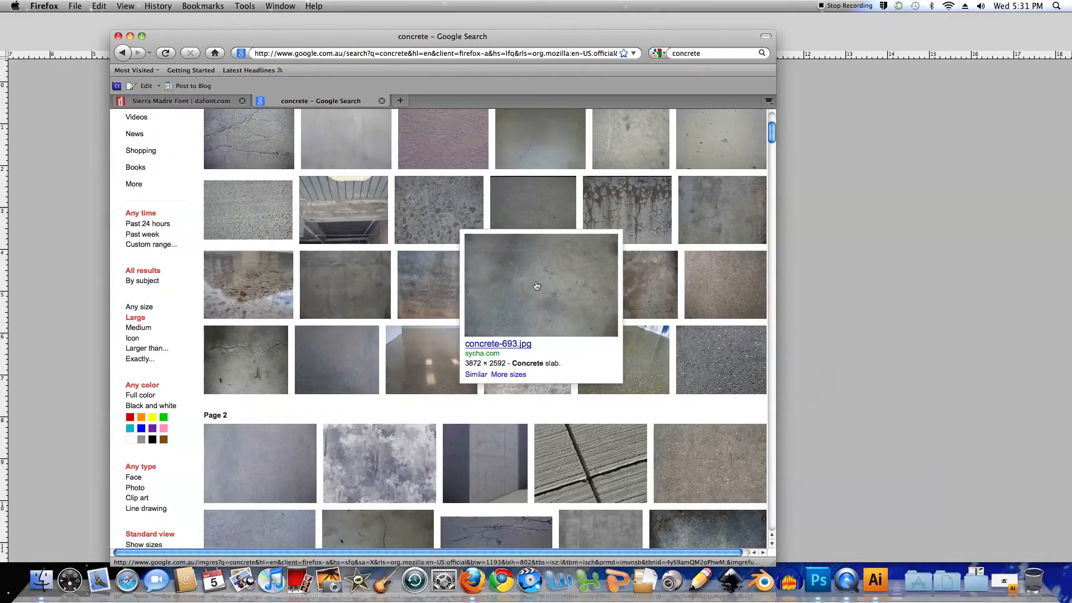
left_click_drag(770, 135, 760, 169)
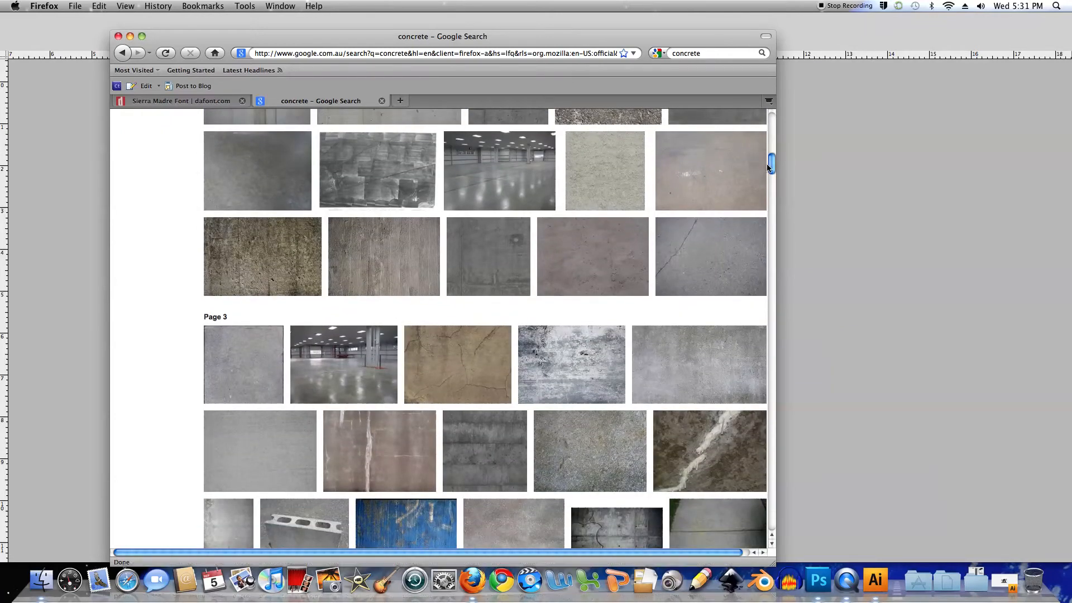
left_click_drag(772, 167, 772, 174)
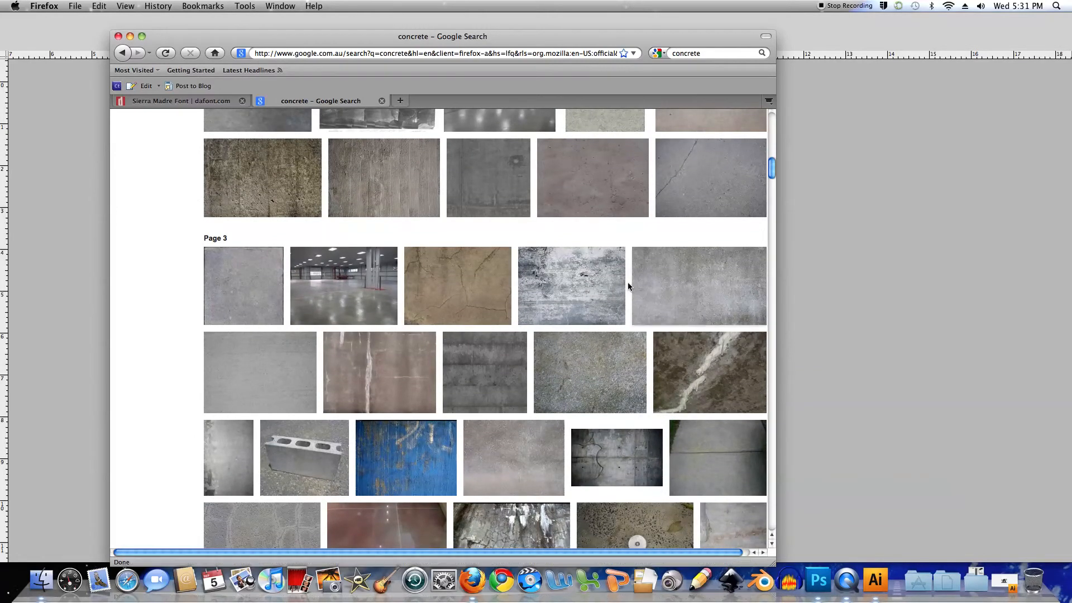
left_click(560, 286)
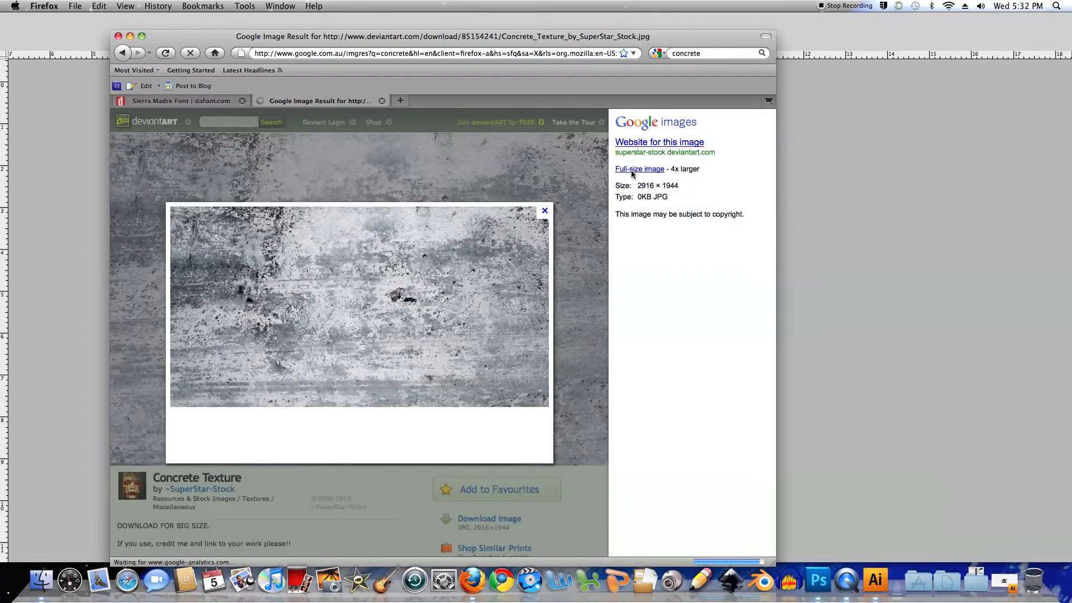
Open the weathered concrete texture at full size and save it to the Desktop as Concrete_Texture_by_SuperStar_Stock.jpg
left_click(652, 171)
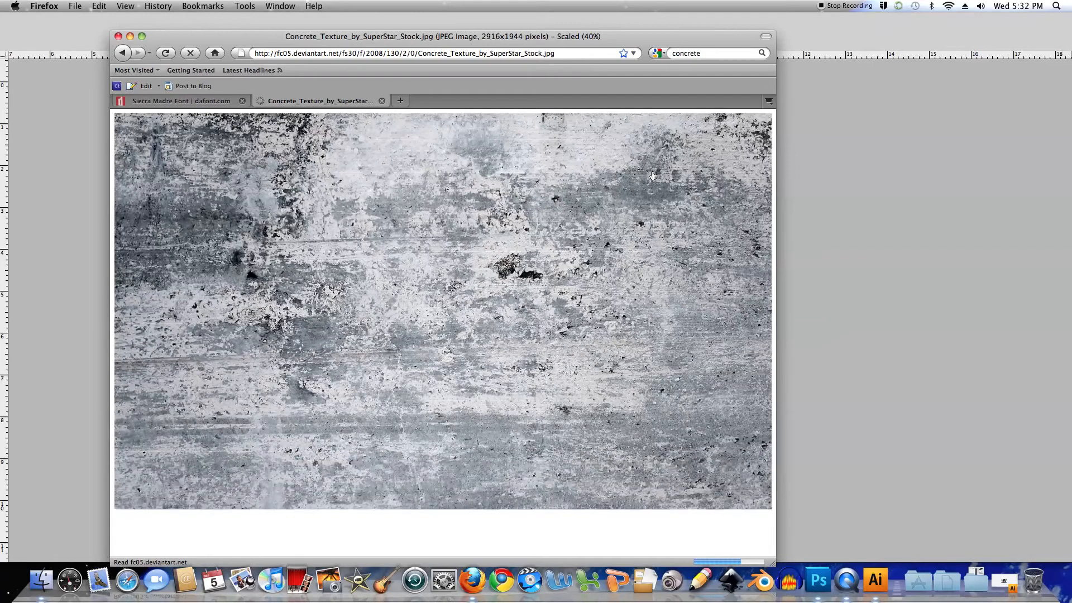
right_click(403, 229)
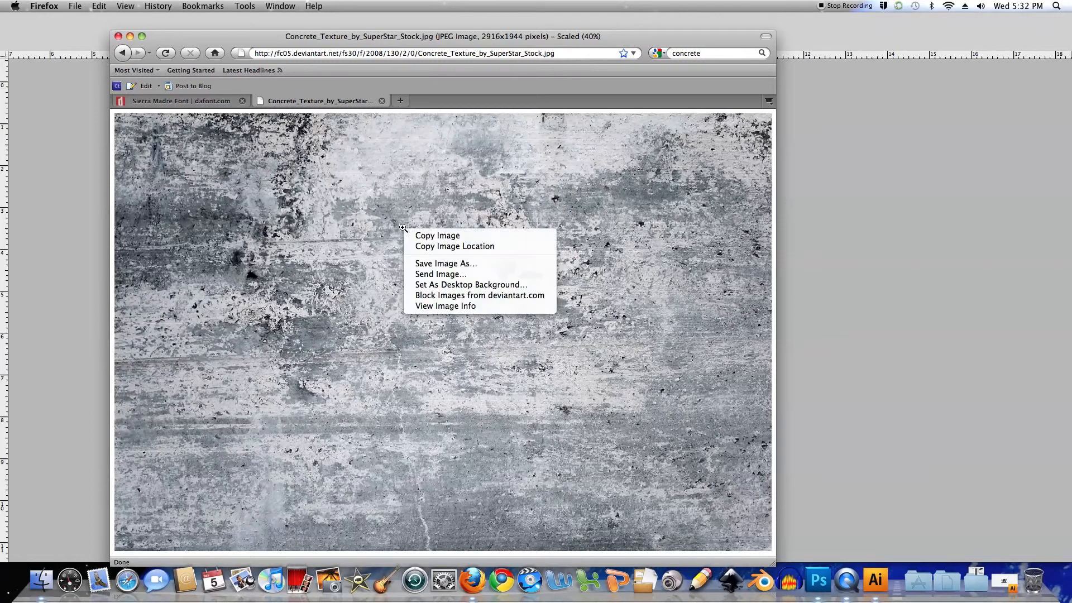
left_click(434, 265)
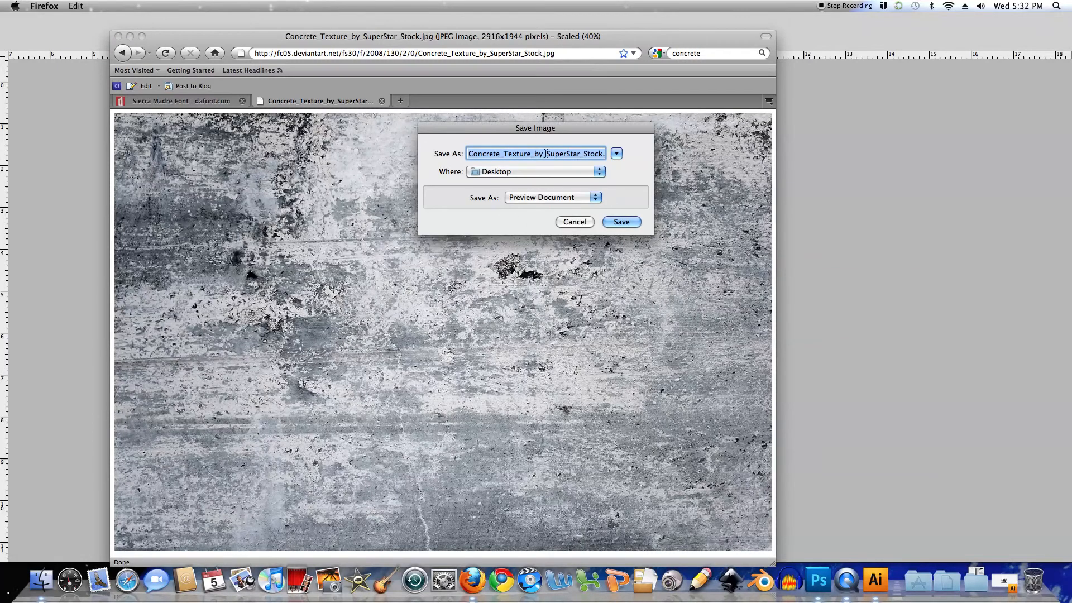
left_click(622, 222)
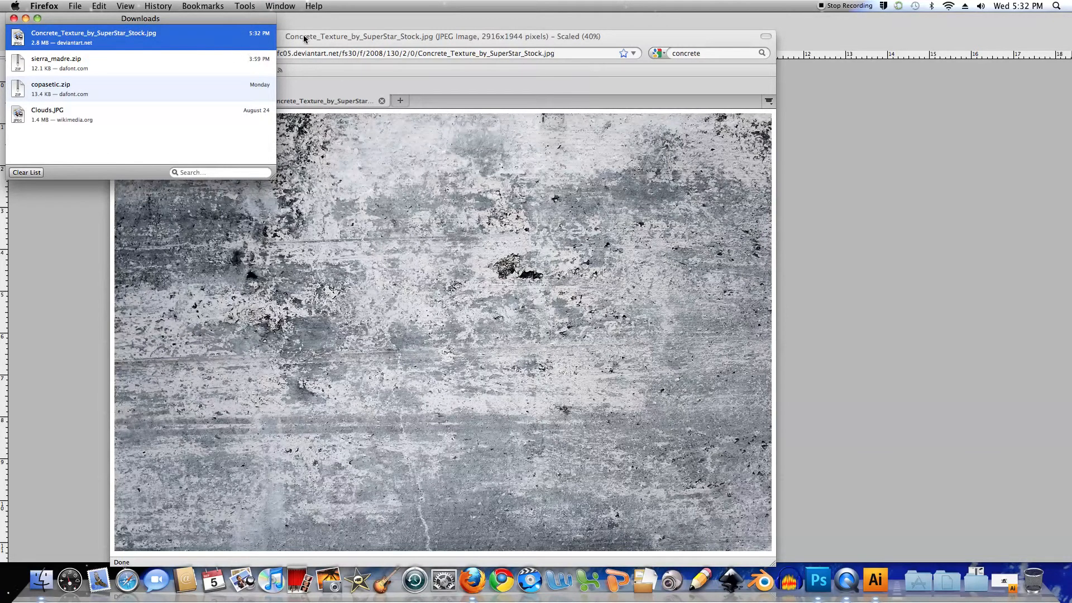
left_click(340, 36)
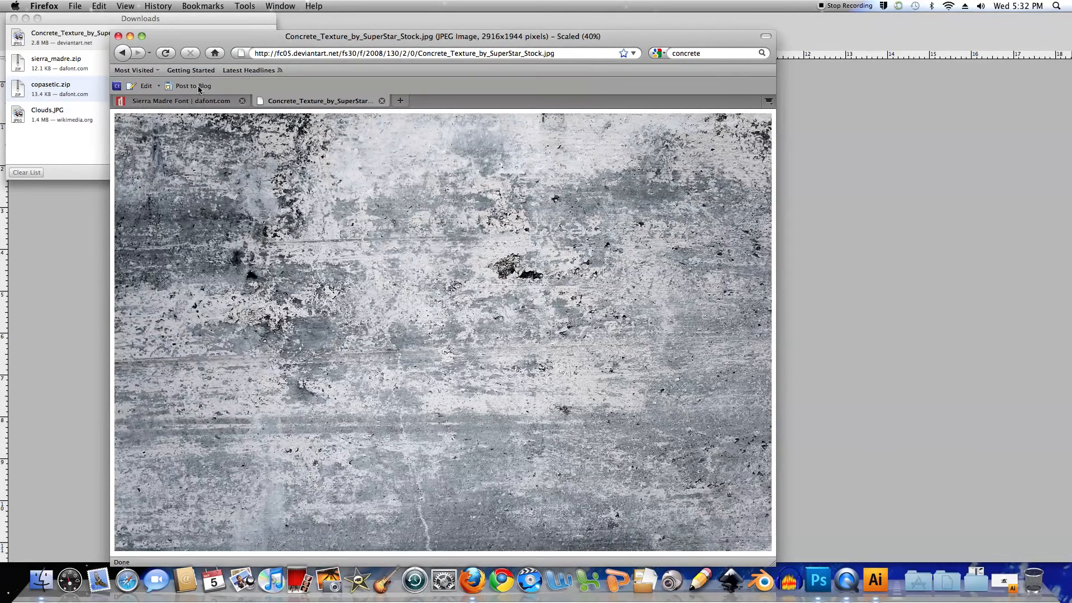
Return to the concrete image results and browse pages 3 to 5 for another texture
left_click(124, 53)
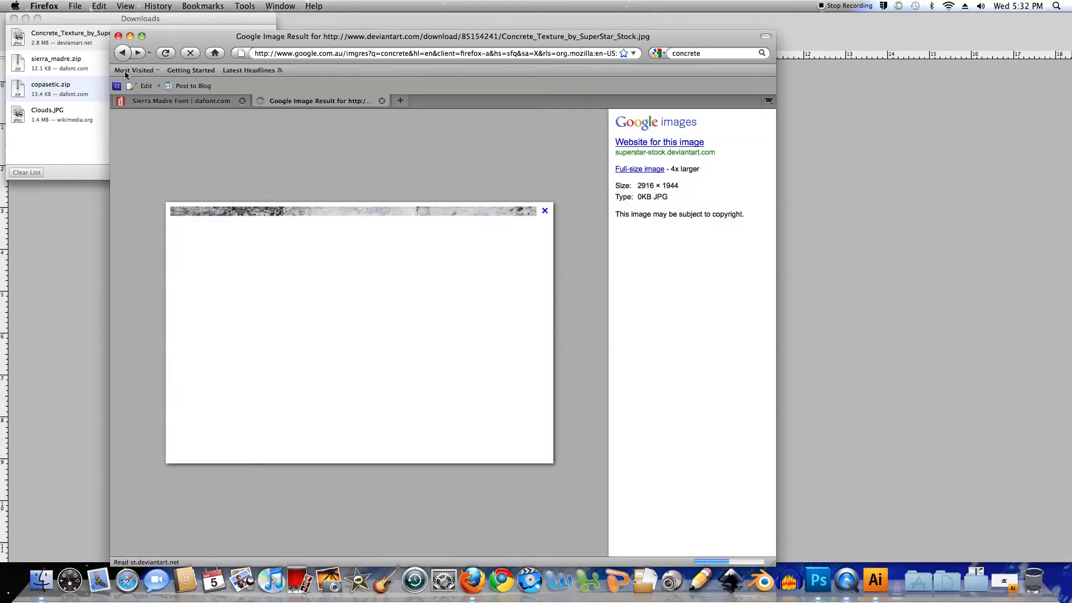
left_click(123, 54)
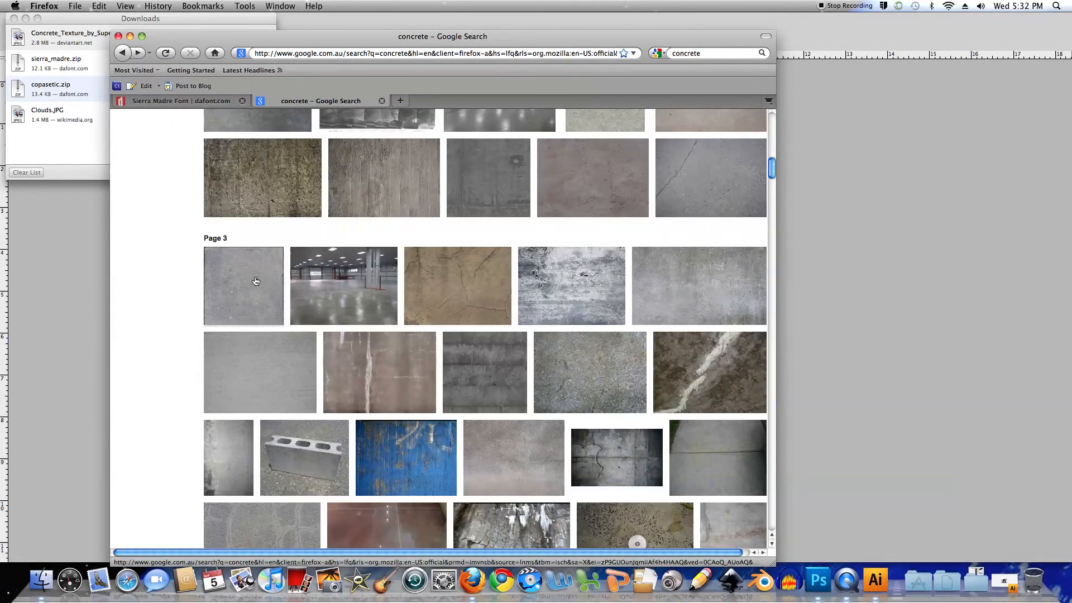
scroll(401, 273, "down", 3)
scroll(401, 275, "down", 10)
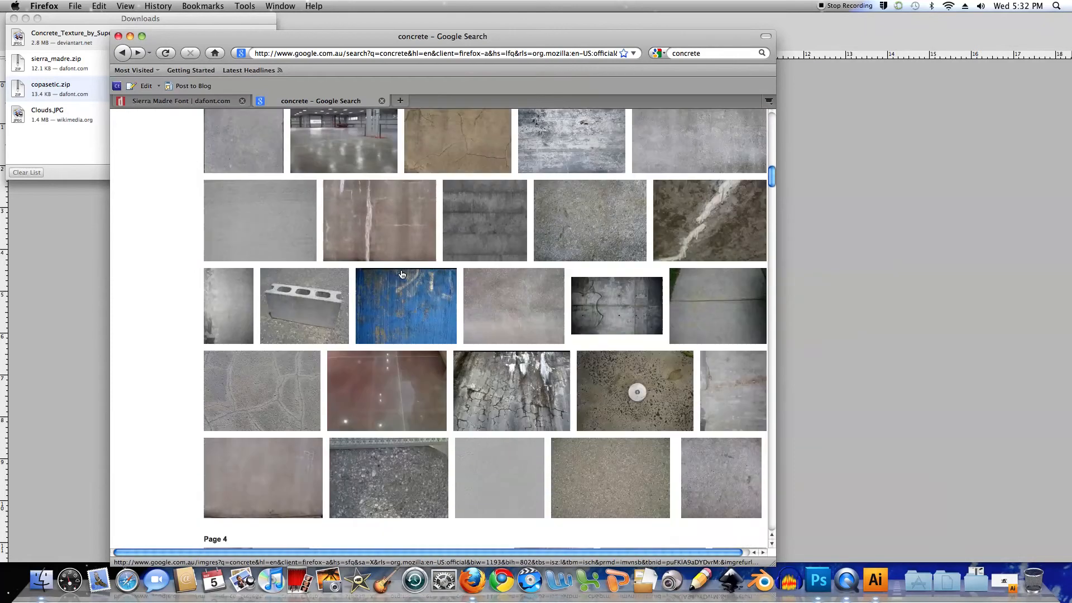
scroll(401, 274, "down", 8)
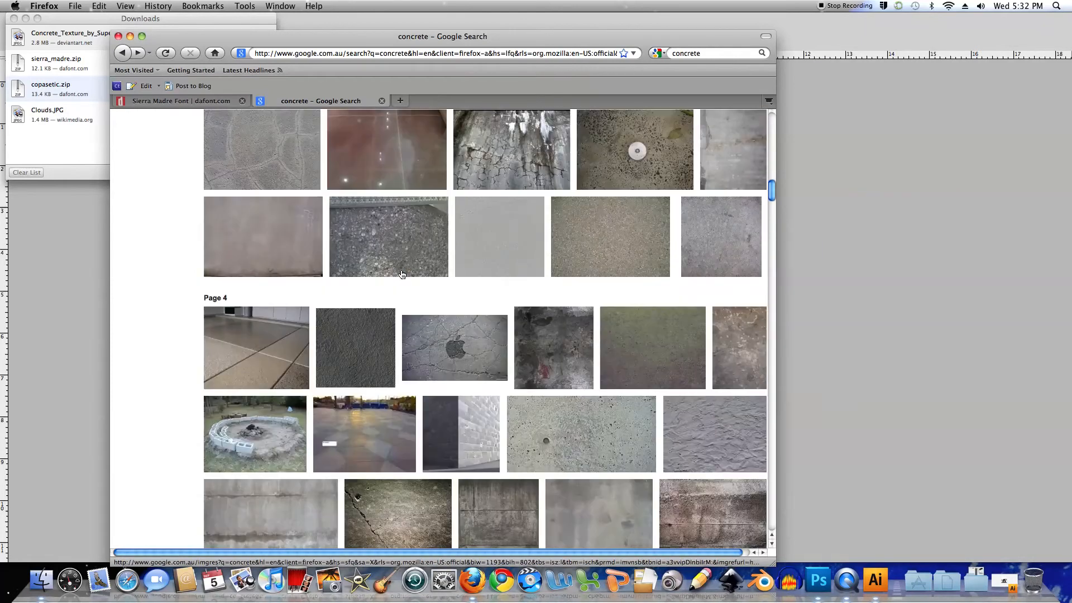
scroll(401, 274, "down", 8)
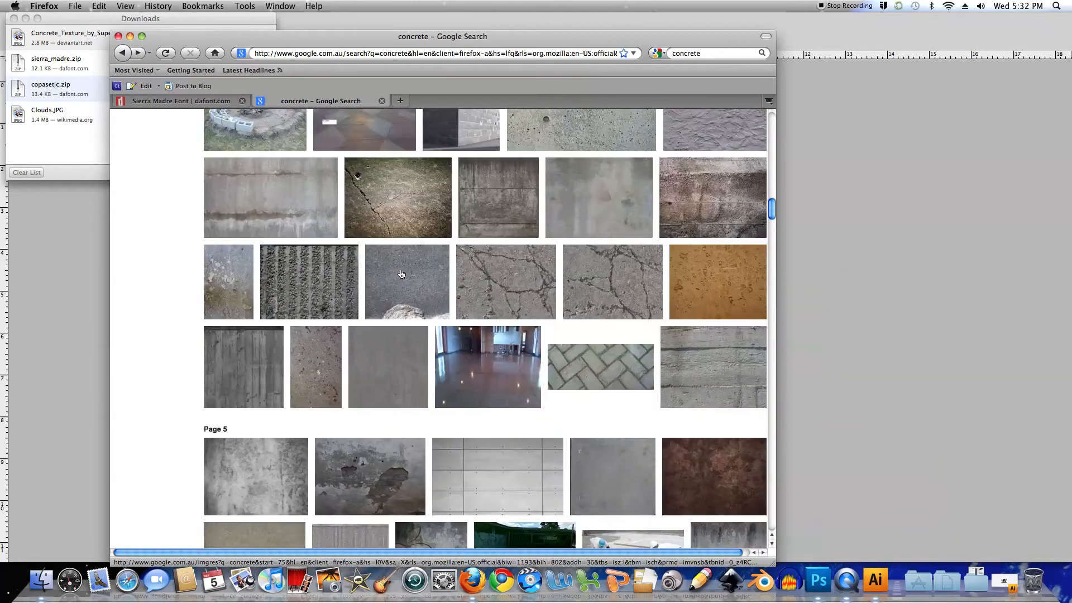
scroll(404, 278, "up", 20)
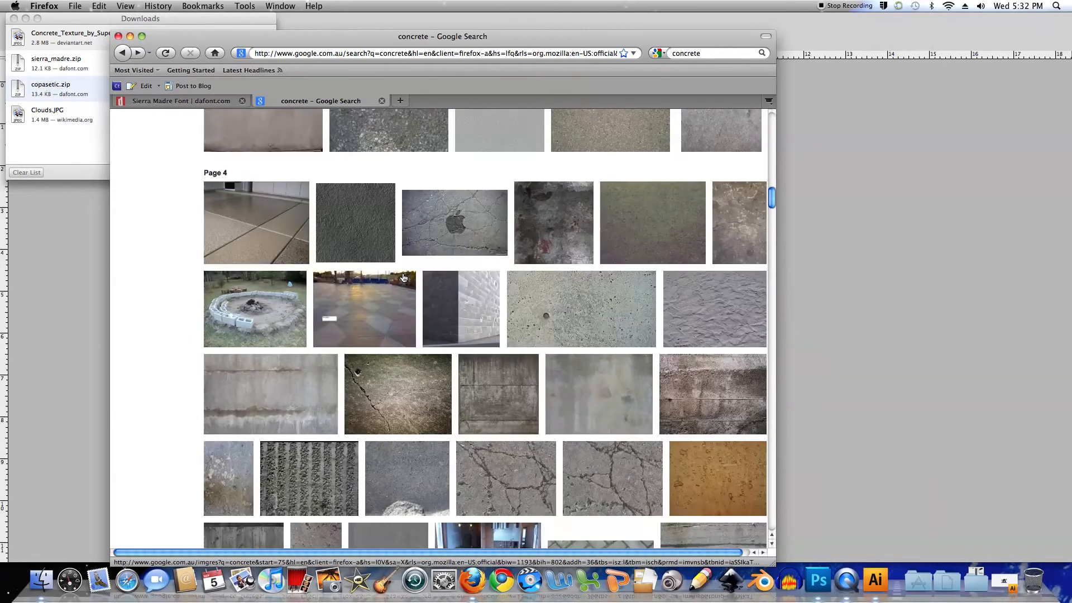
scroll(404, 277, "up", 5)
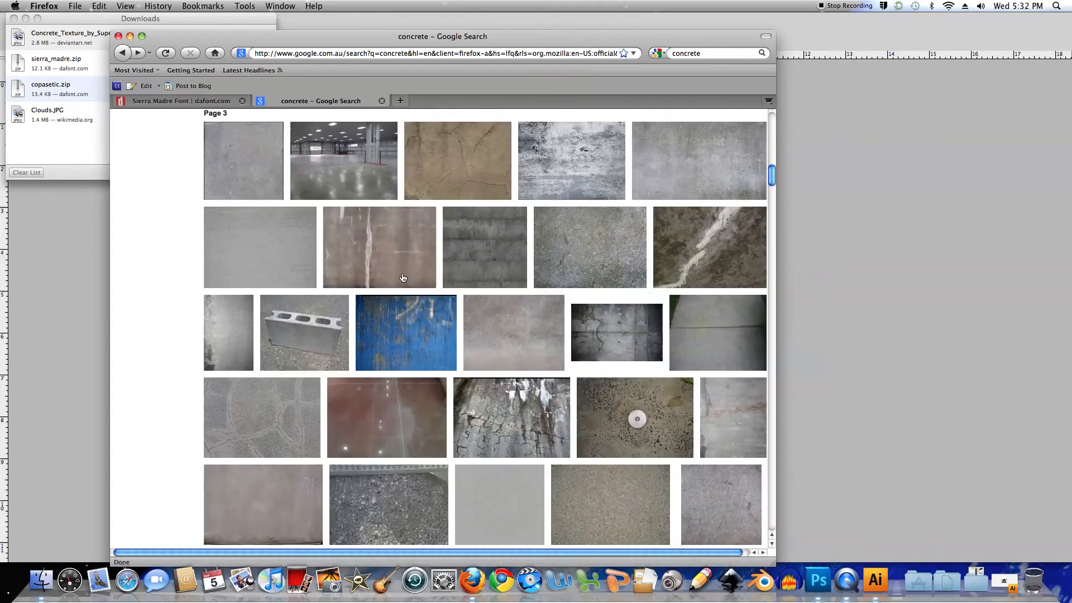
Try to open the full-size 1001 × 998 concrete image from 3dhelpers.com, and return to the image results
left_click(458, 221)
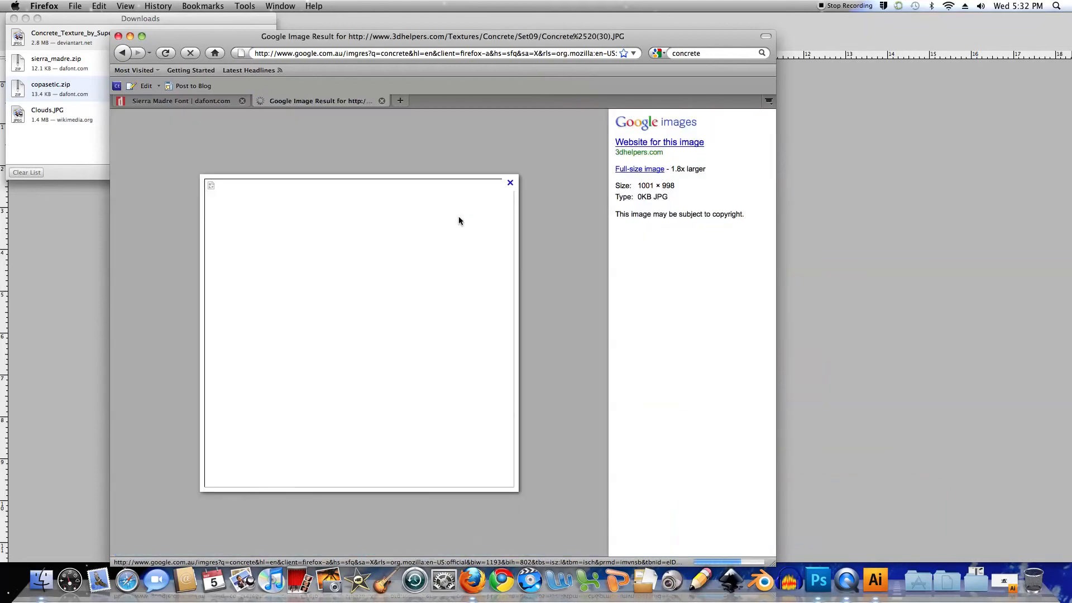
left_click(628, 170)
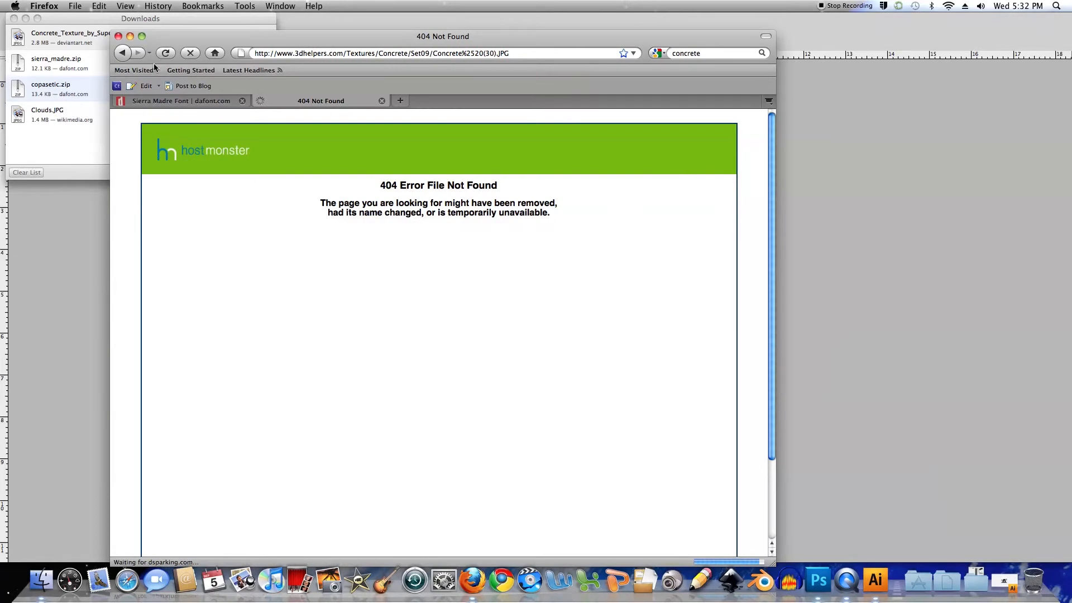
left_click(123, 54)
left_click(123, 54)
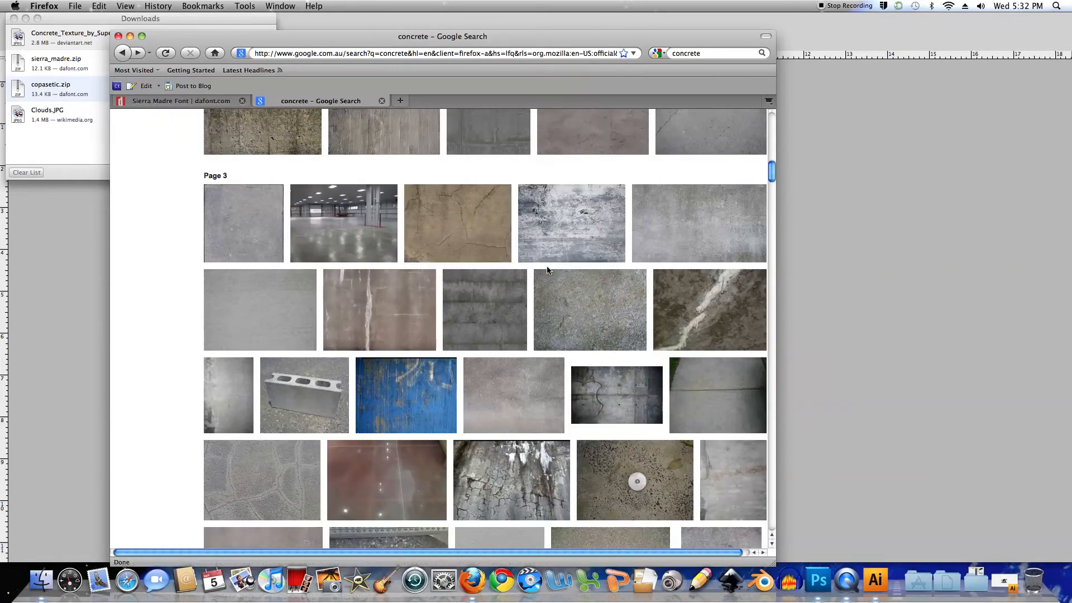
Open the full-size 1600 × 1200 grey concrete image from urban-textures.com and save it to the Desktop as concrete_019_1600x1200.jpg
left_click(698, 219)
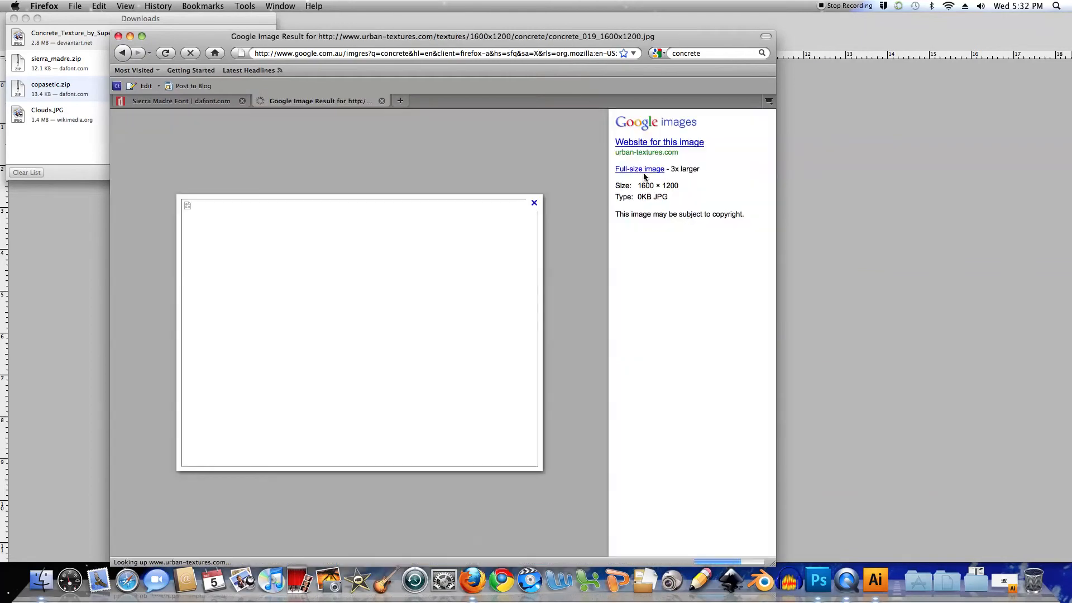
left_click(639, 170)
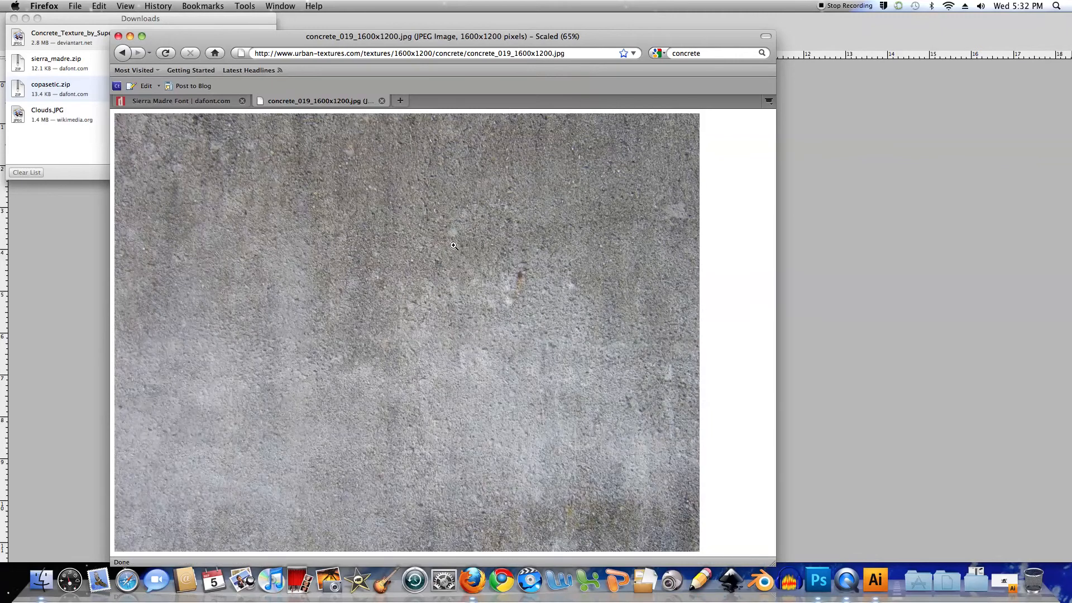
right_click(457, 247)
left_click(477, 281)
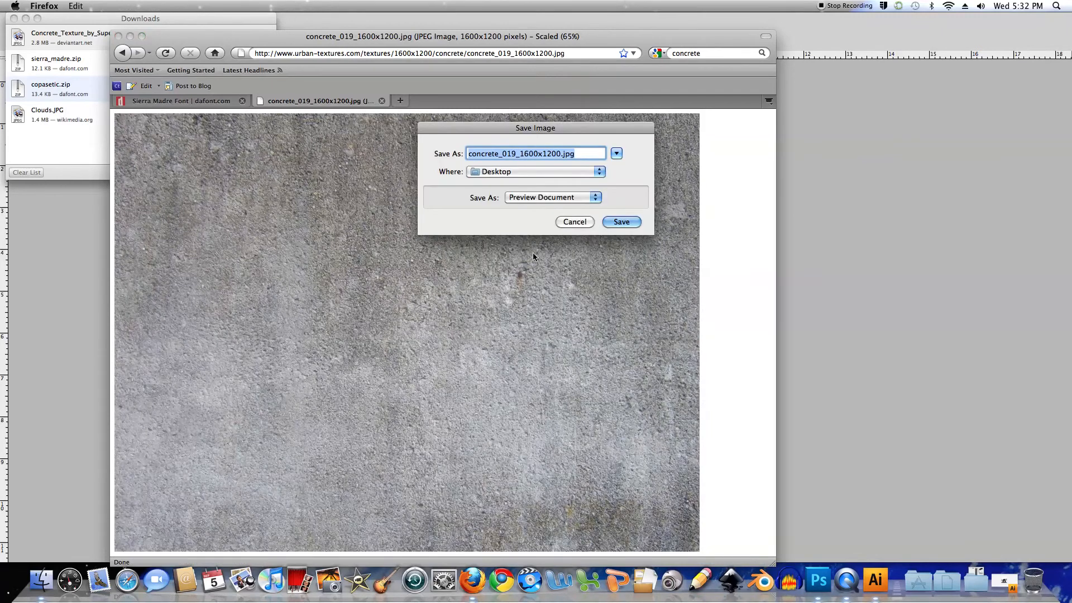
left_click(621, 222)
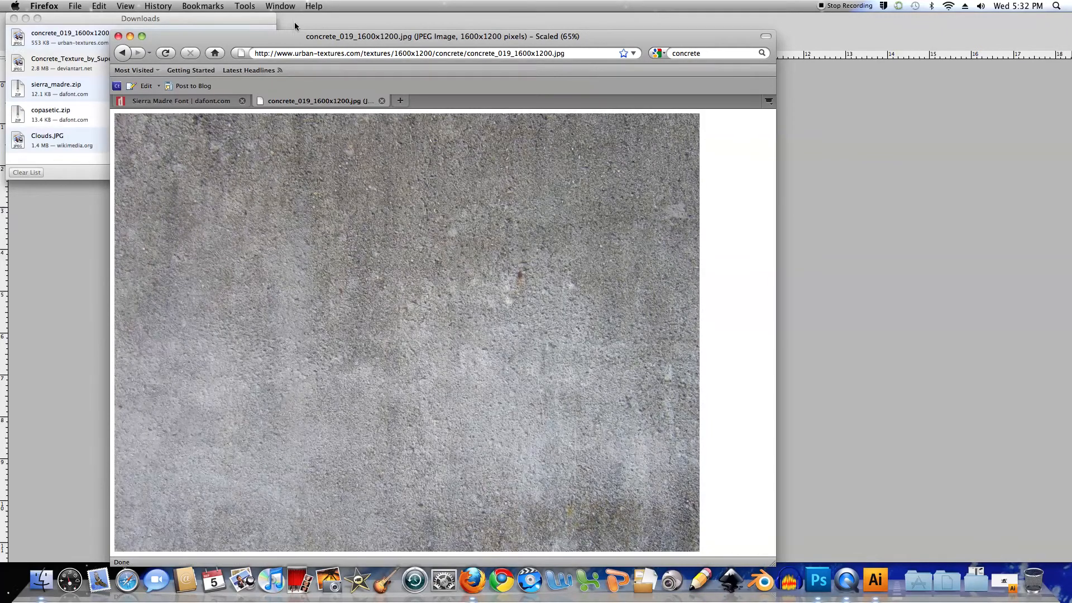
Minimize the browser and Downloads windows, switch back to Photoshop and select only Layer 10 copy
left_click(130, 37)
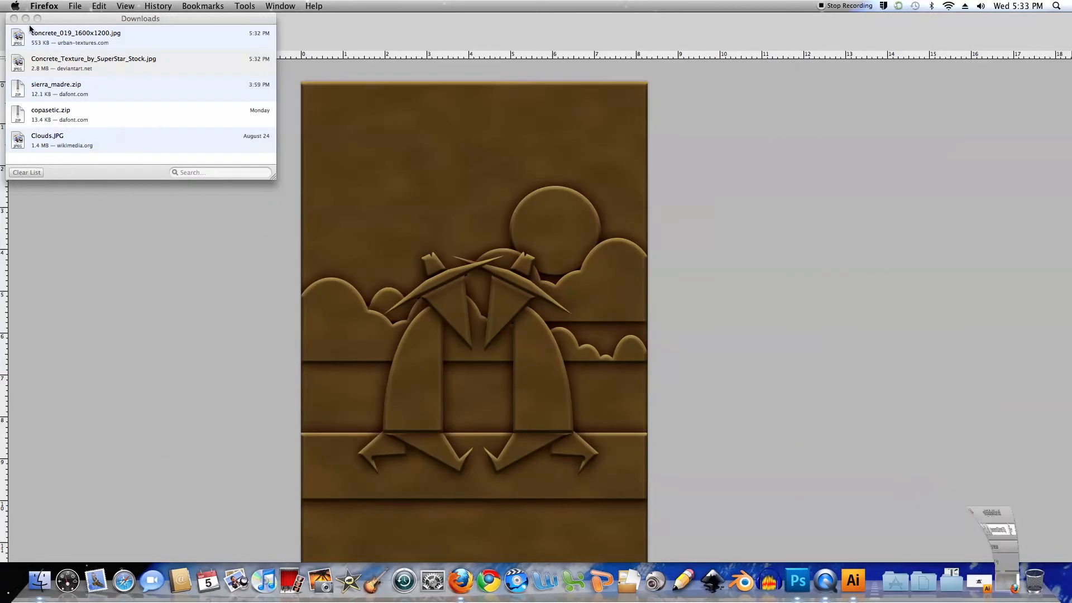
left_click(26, 18)
left_click(487, 152)
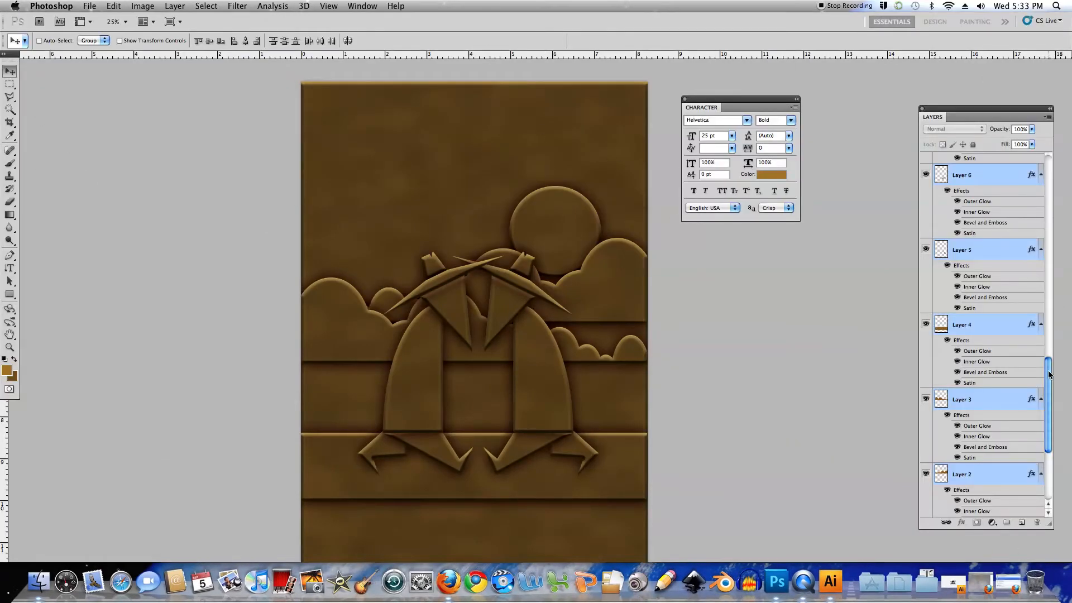
left_click_drag(1047, 380, 1047, 190)
left_click(988, 166)
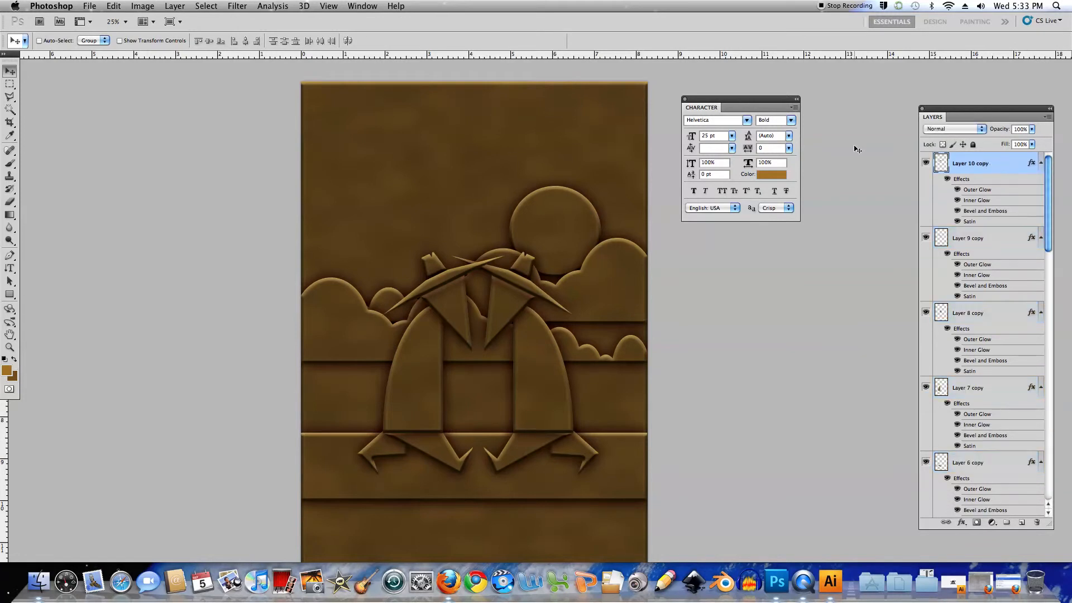
Open Concrete_Texture_by_SuperStar_Stock.jpg from the Desktop
left_click(90, 7)
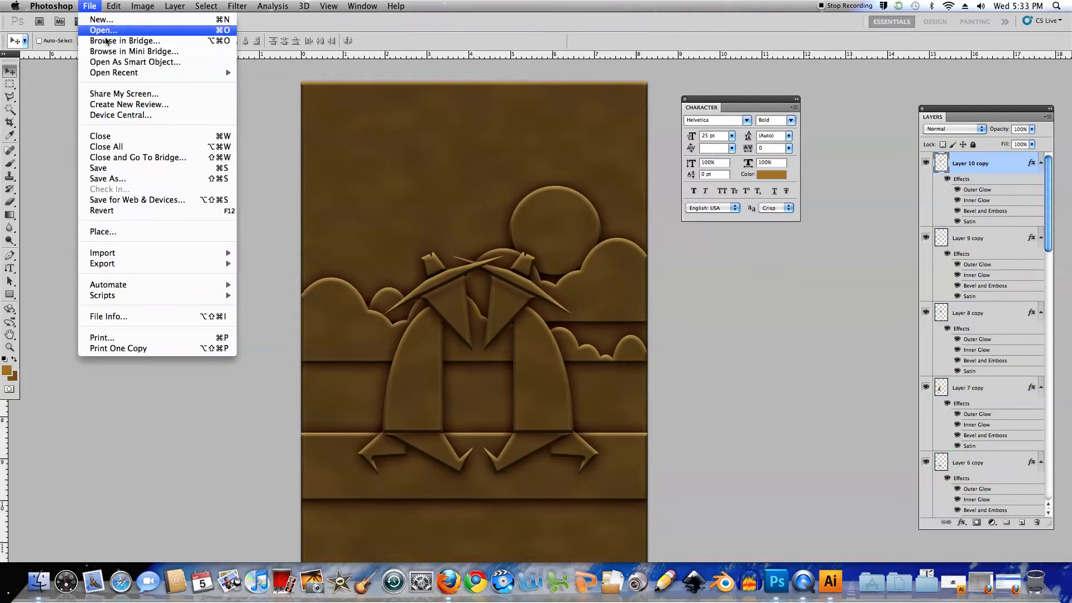
left_click(103, 29)
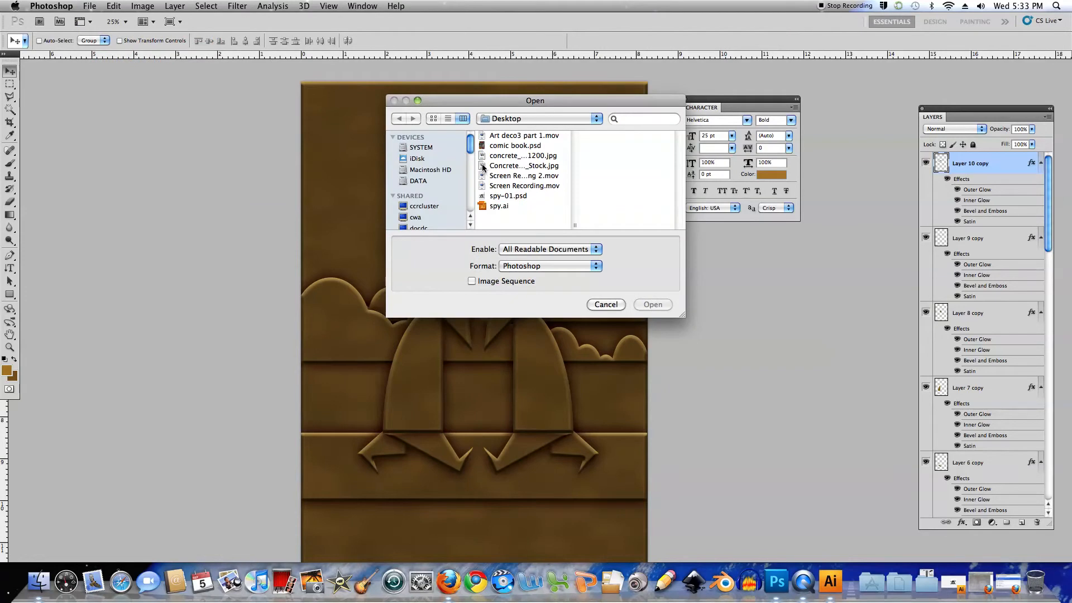
left_click(483, 165)
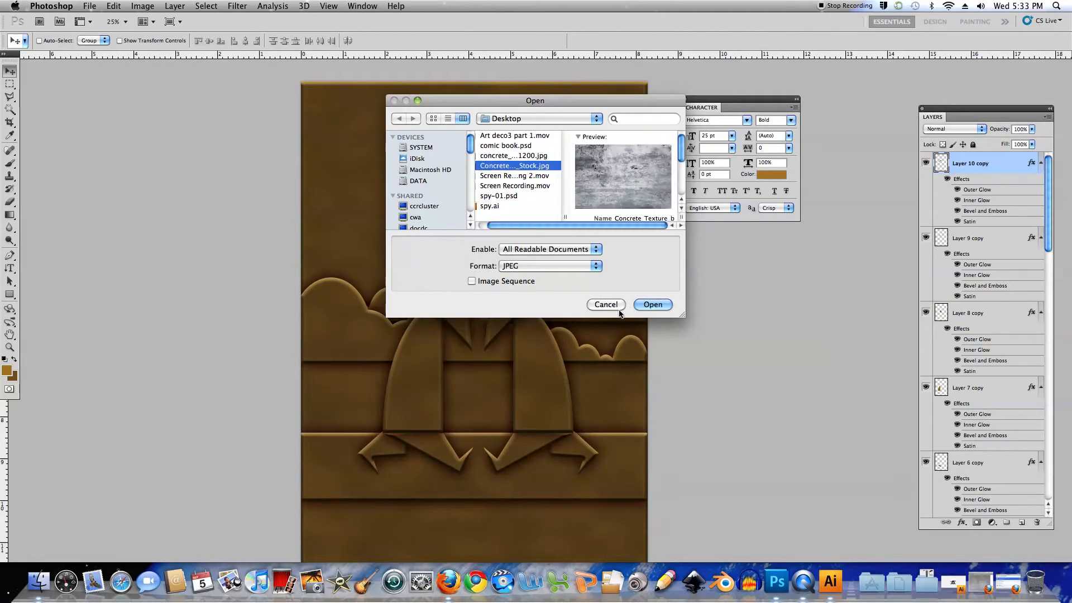
left_click(652, 305)
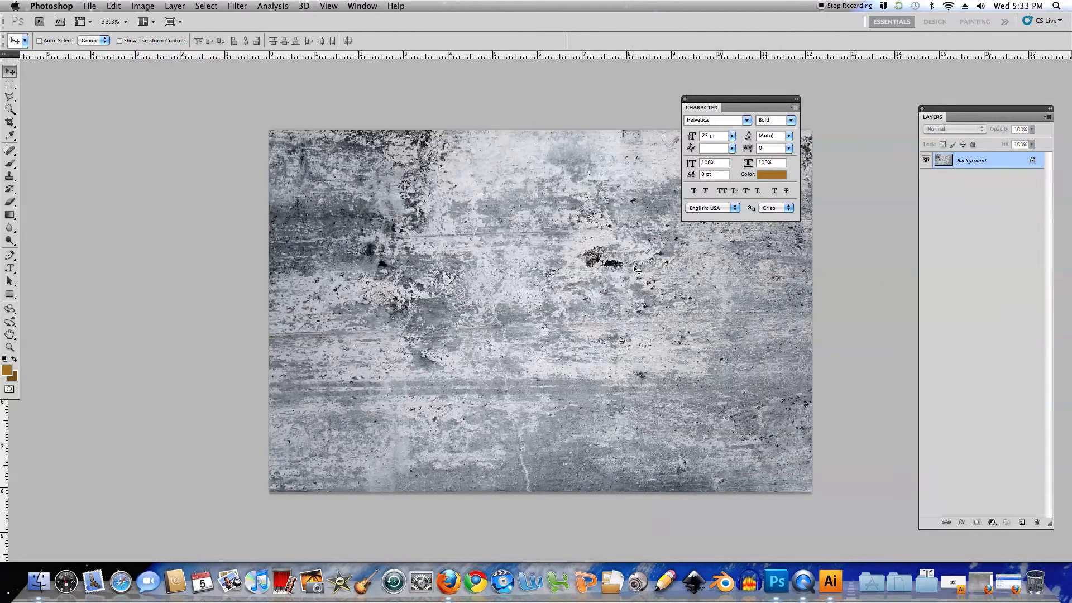
Copy the entire concrete texture and paste it into spy-01.psd as a new layer above Layer 10 copy
key("super+a")
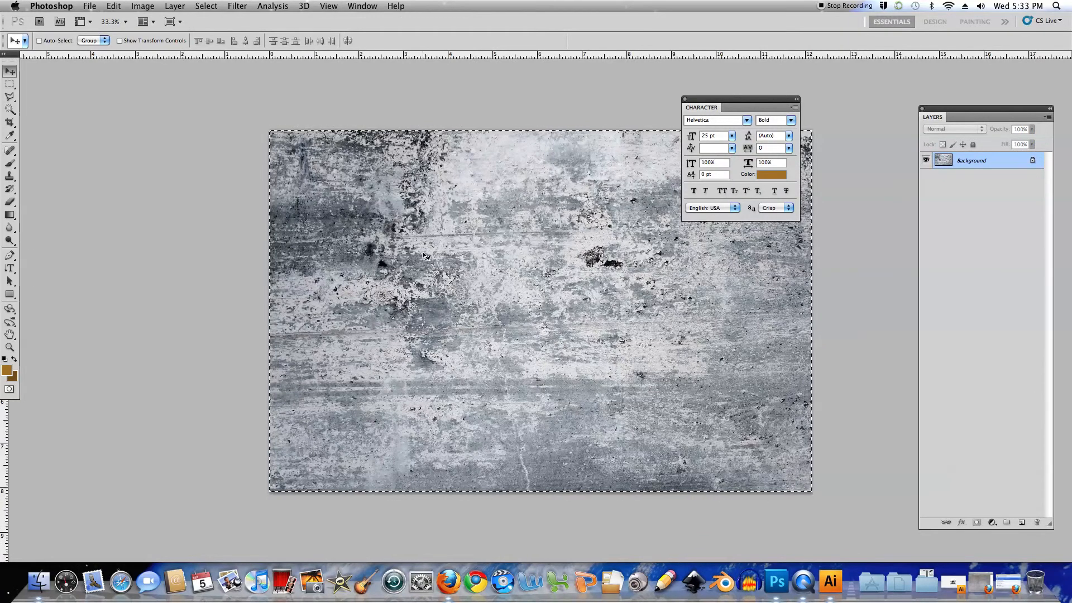
key("f")
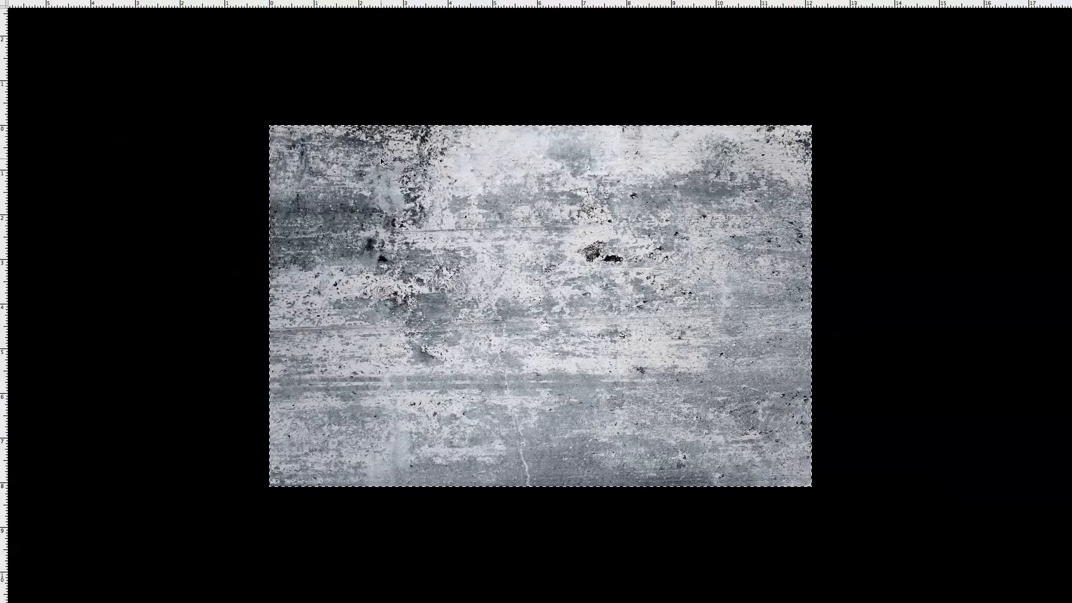
key("f")
left_click(299, 83)
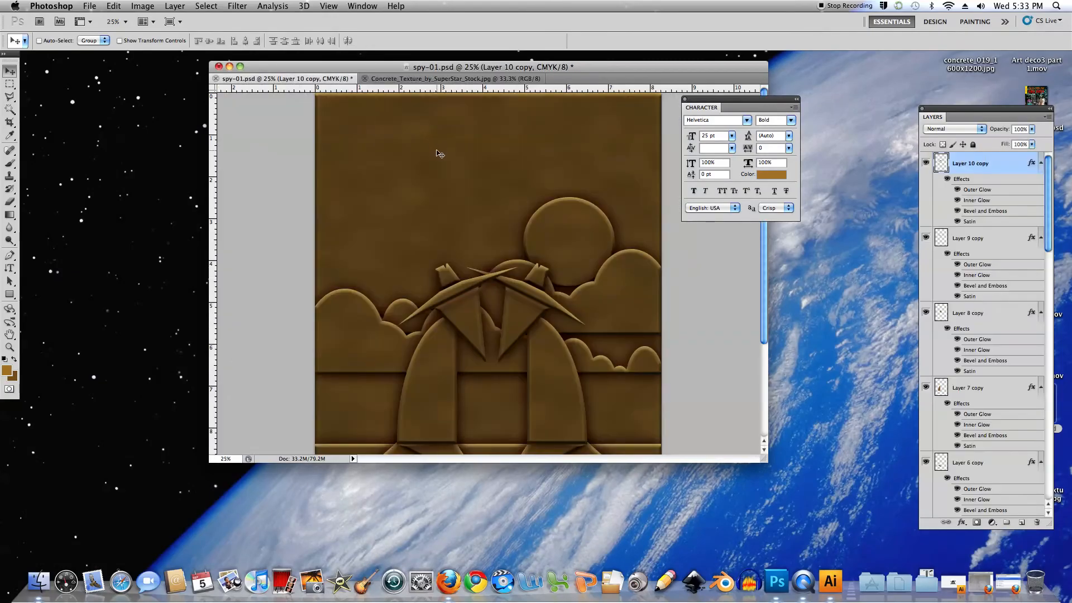
key("f")
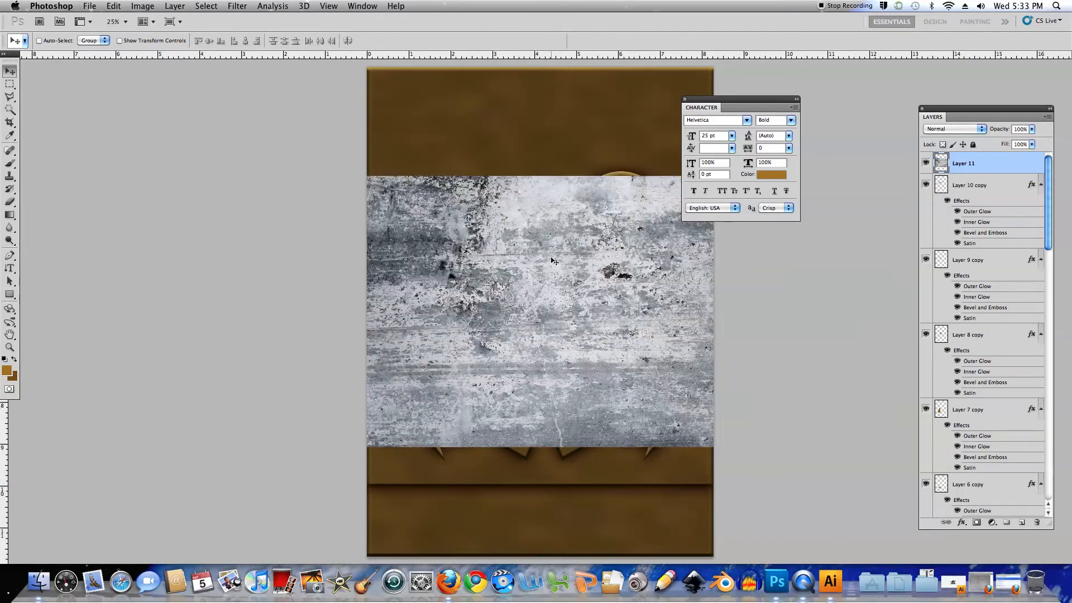
Rotate the pasted concrete texture by -90° and enlarge it to cover the whole artwork
key("super+t")
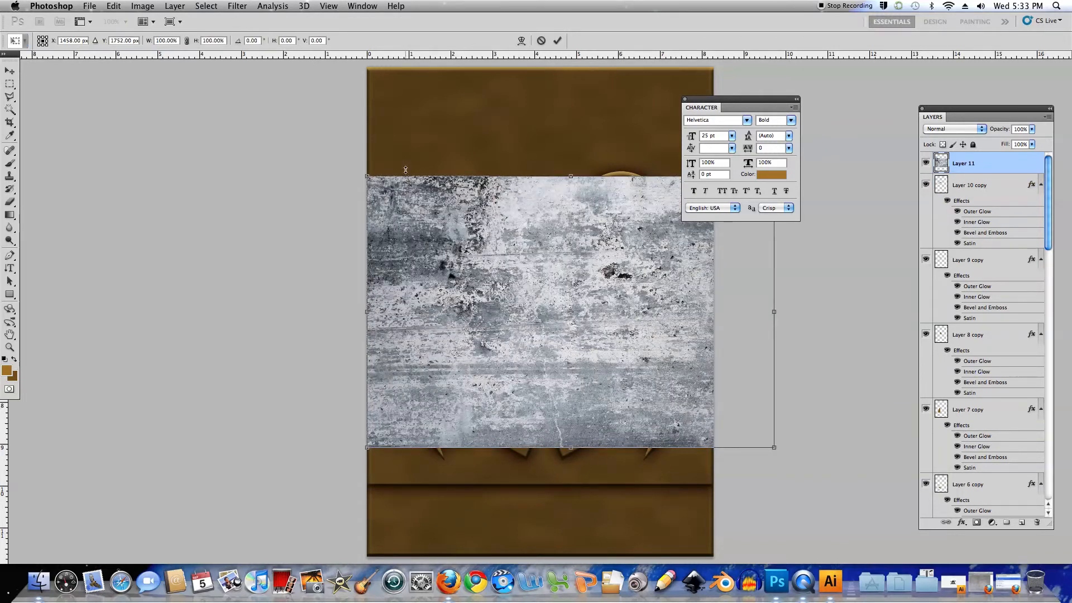
left_click_drag(338, 161, 504, 435)
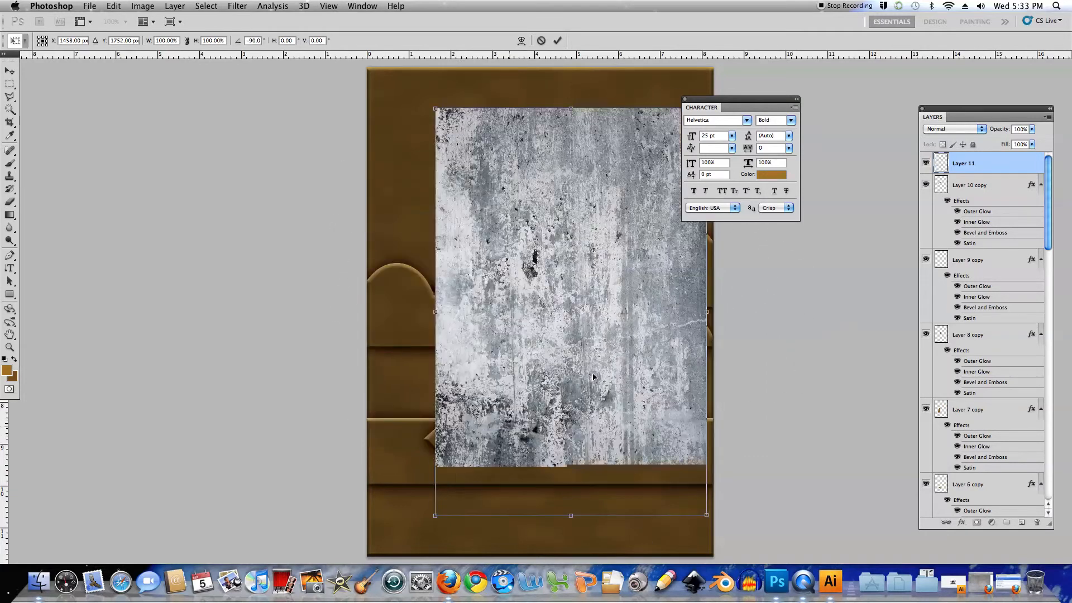
left_click_drag(539, 162, 462, 121)
left_click_drag(636, 492, 724, 542)
key("Return")
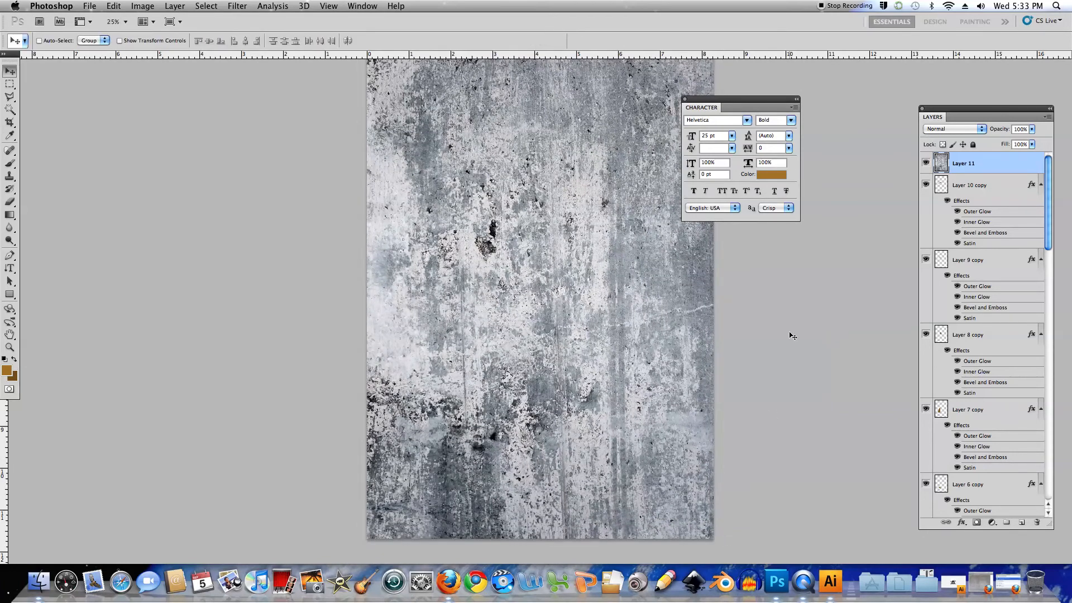
Set the concrete texture layer's blend mode to Multiply
left_click(982, 129)
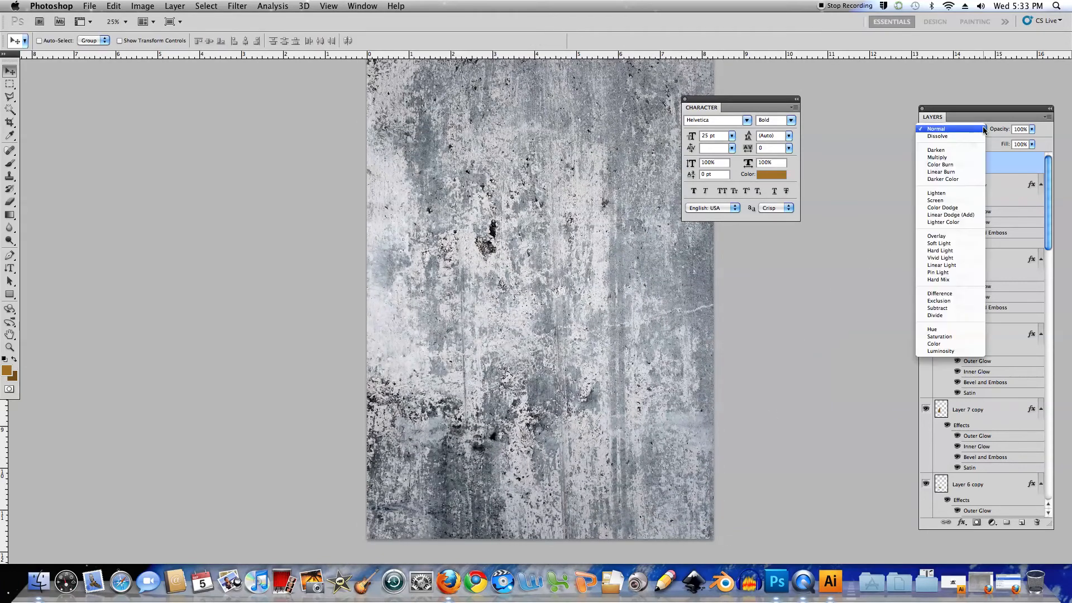
left_click(958, 160)
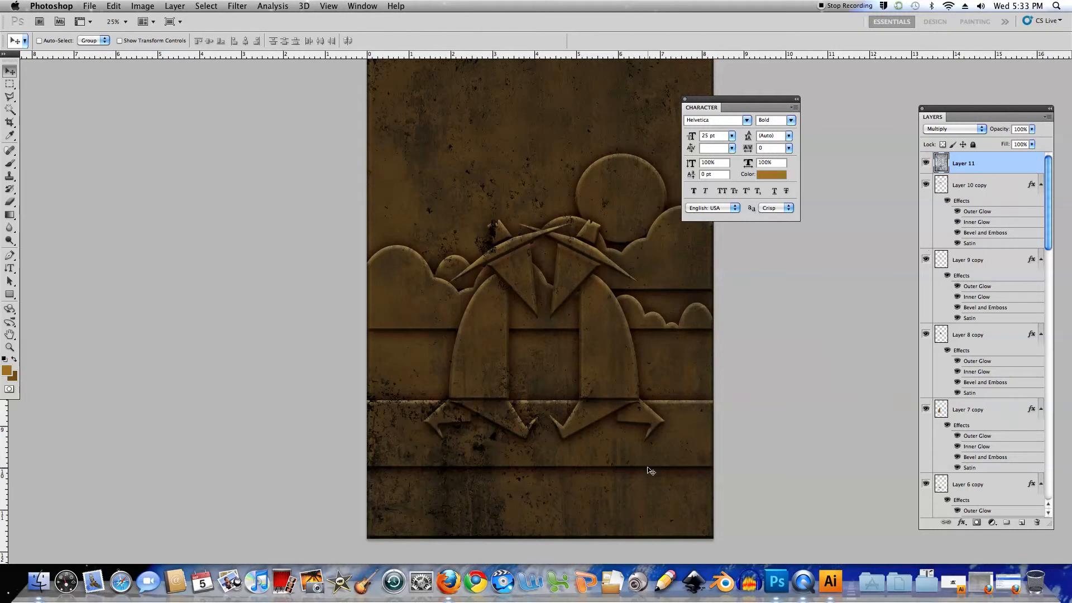
Try lowering the concrete texture layer's opacity to about 41% and restore it to 100%
left_click(1032, 129)
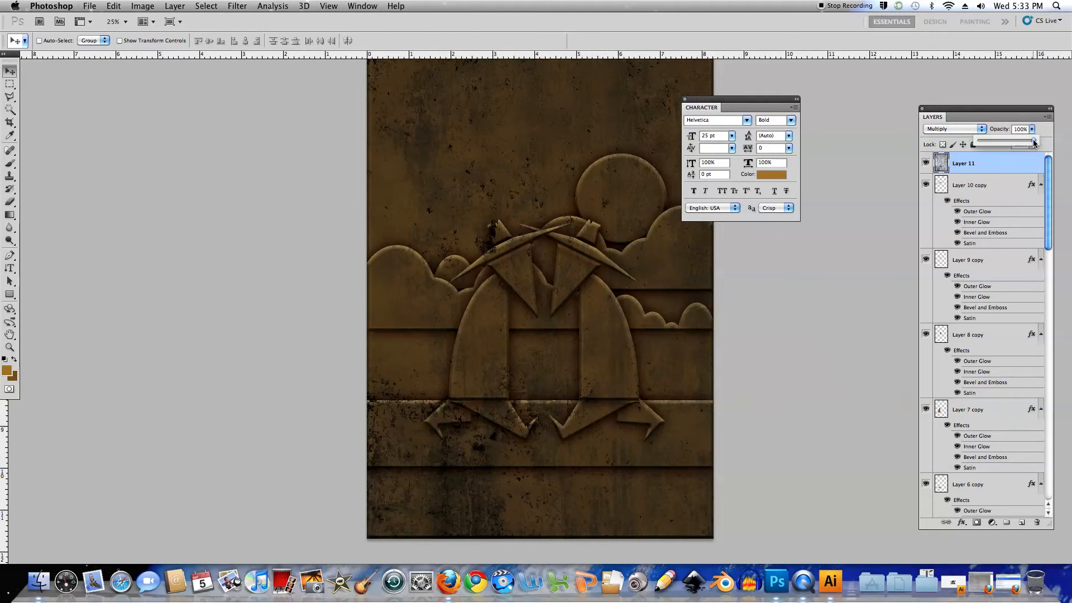
left_click_drag(1034, 142, 1015, 141)
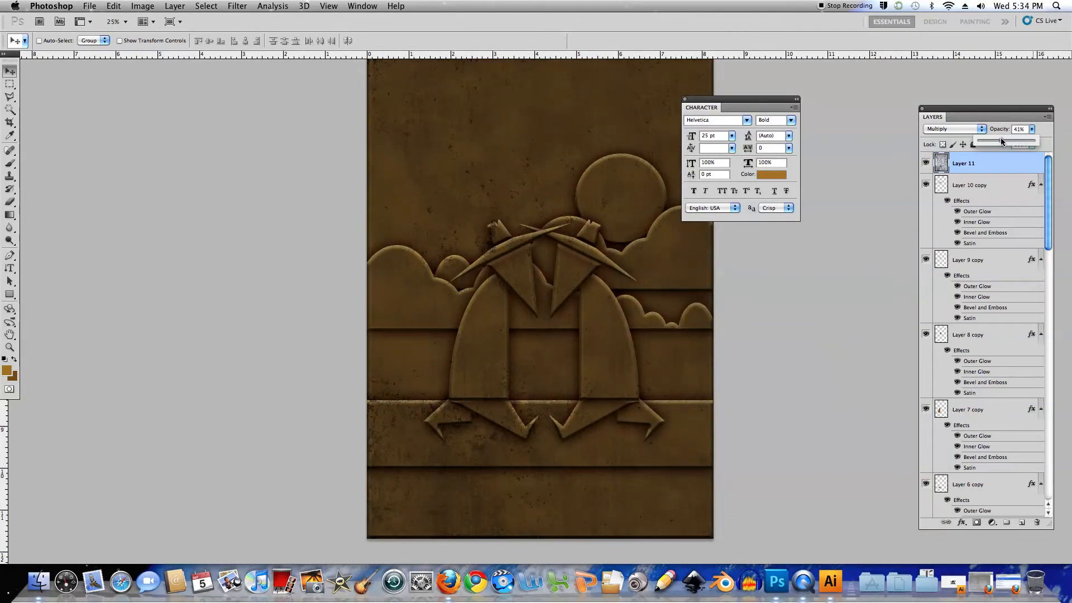
left_click_drag(1001, 137, 1069, 139)
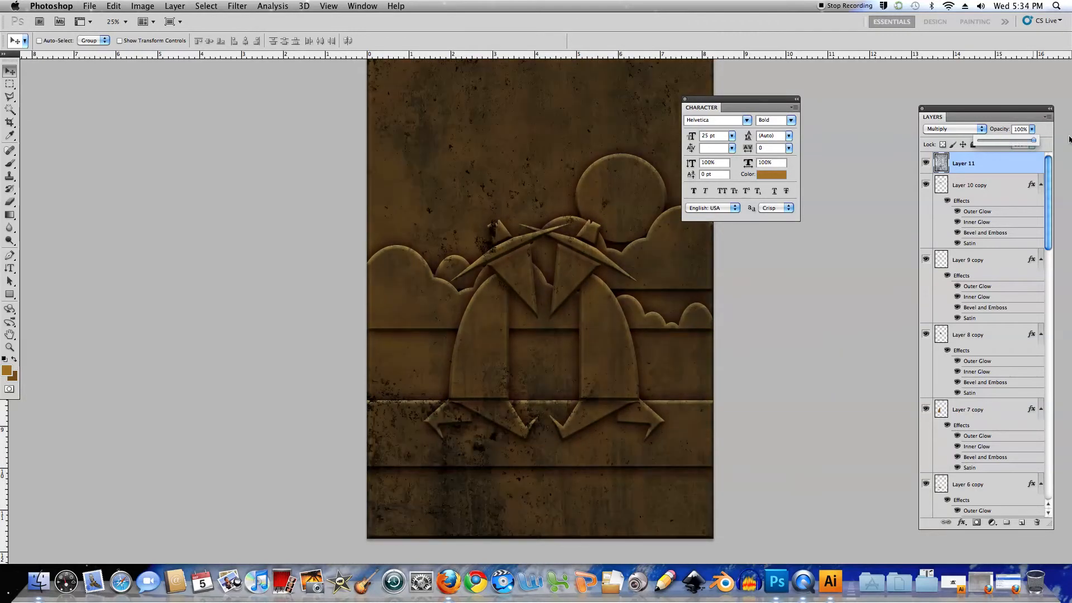
left_click(1002, 166)
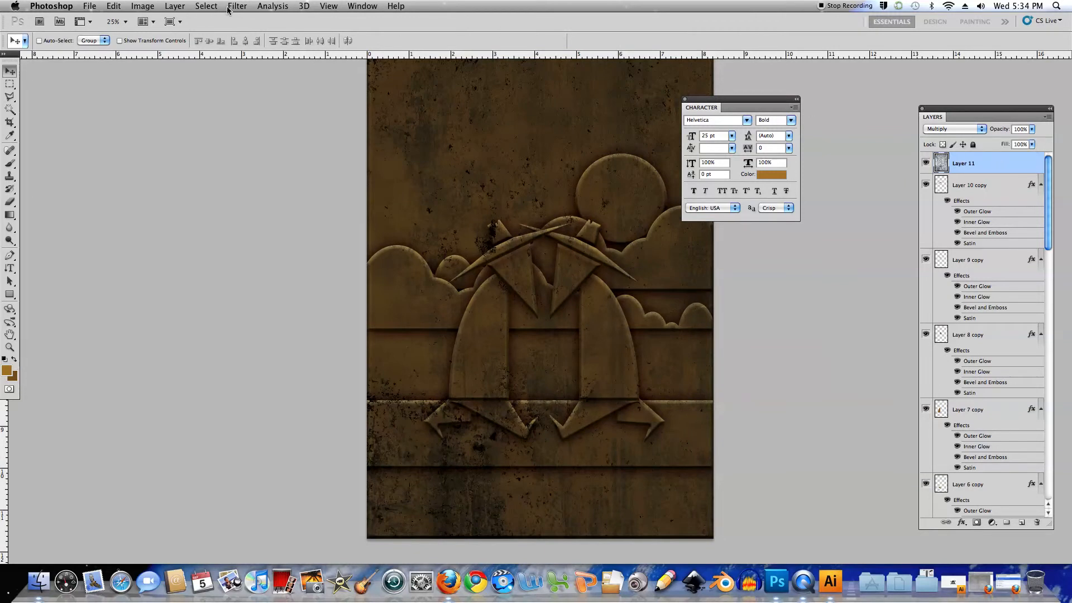
Apply a Gaussian Blur with a radius of 8.6 pixels to the concrete texture on Layer 11
left_click(244, 6)
mouse_move(301, 126)
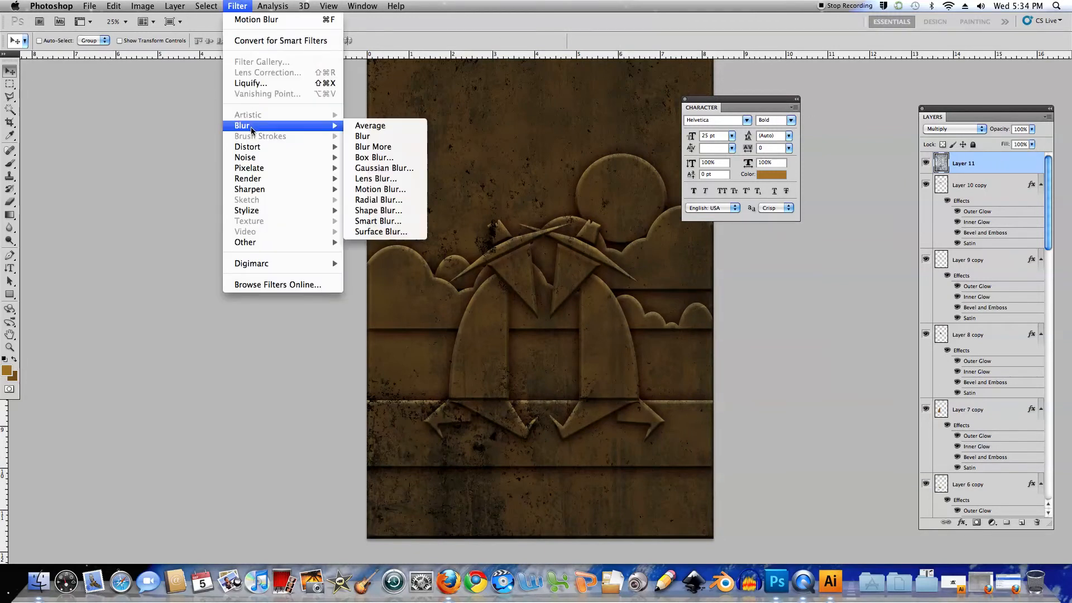
left_click(369, 168)
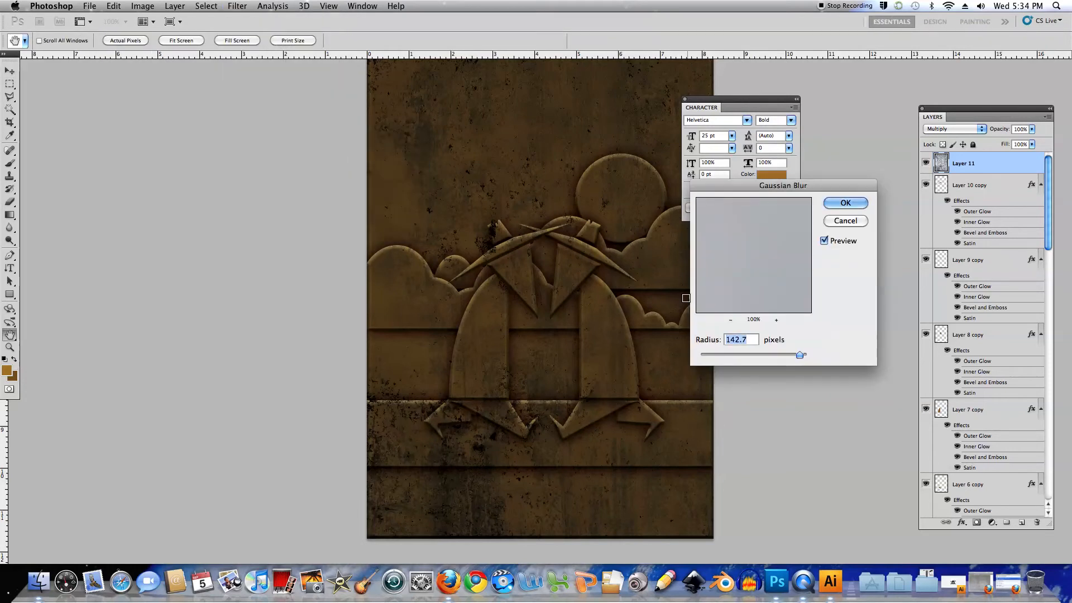
left_click_drag(799, 354, 752, 355)
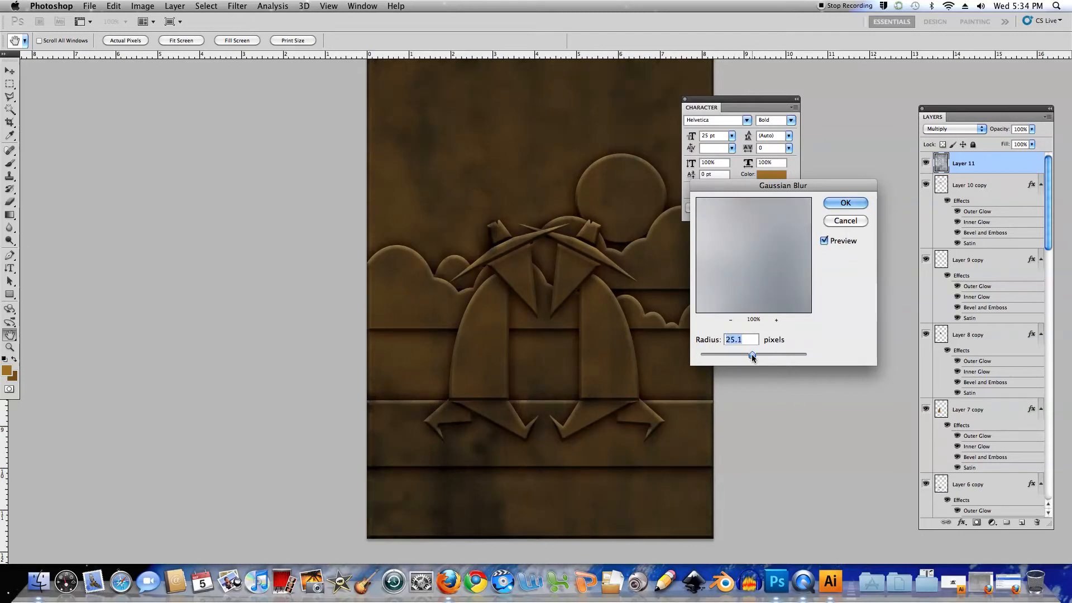
left_click_drag(752, 354, 740, 355)
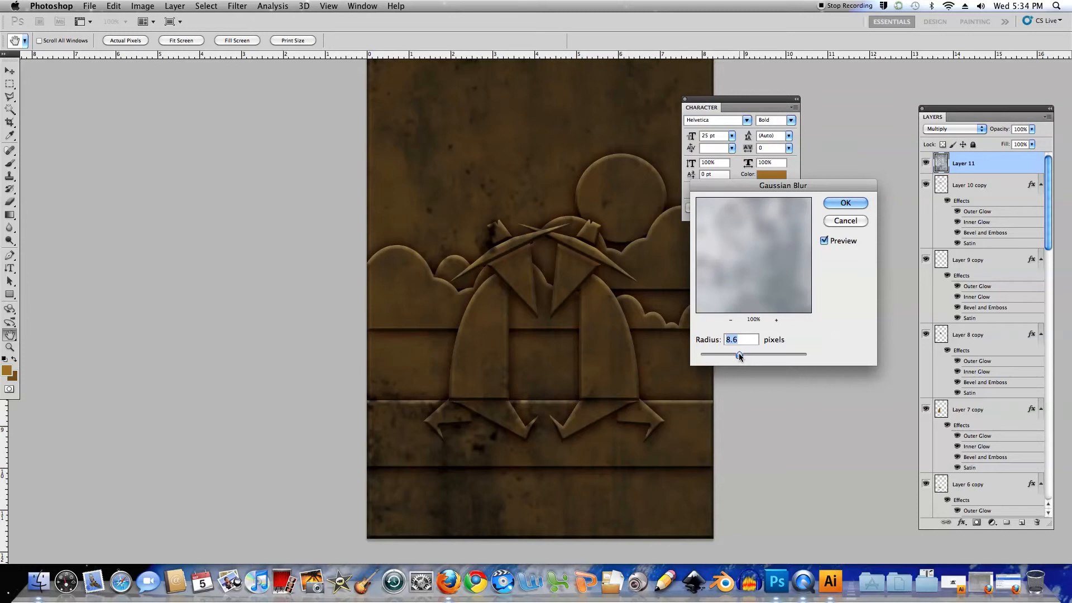
left_click(844, 203)
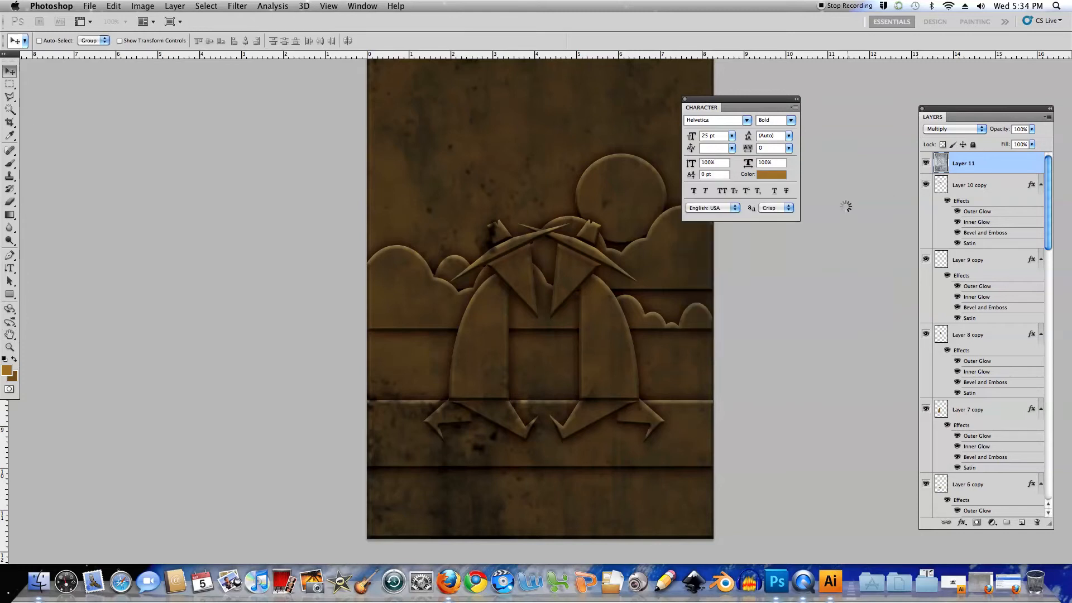
Reduce the blurred concrete texture layer's opacity to 34%
left_click(1031, 129)
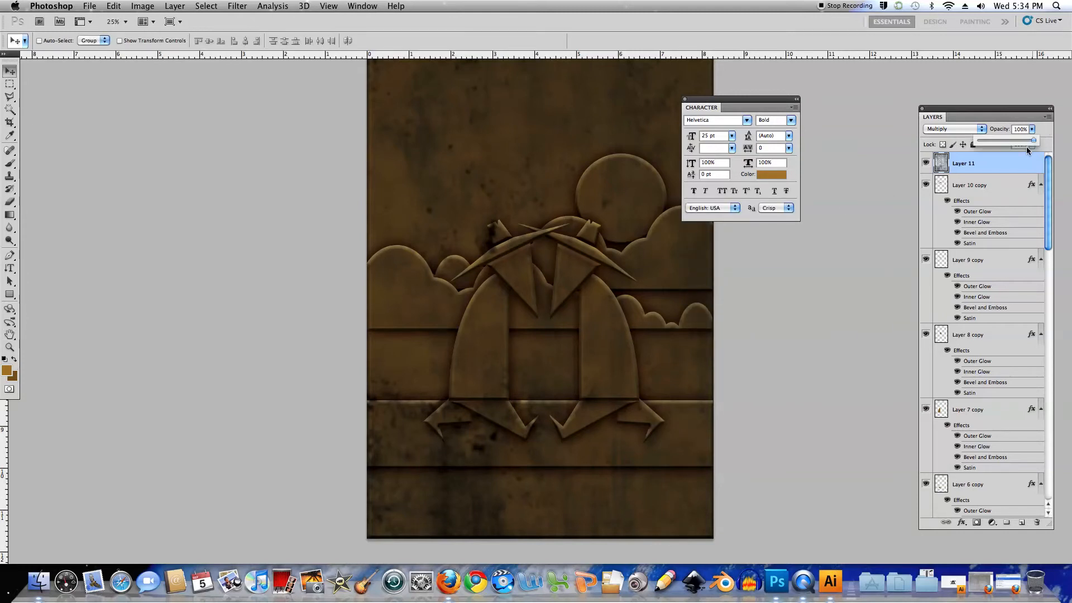
left_click_drag(1034, 139, 1009, 144)
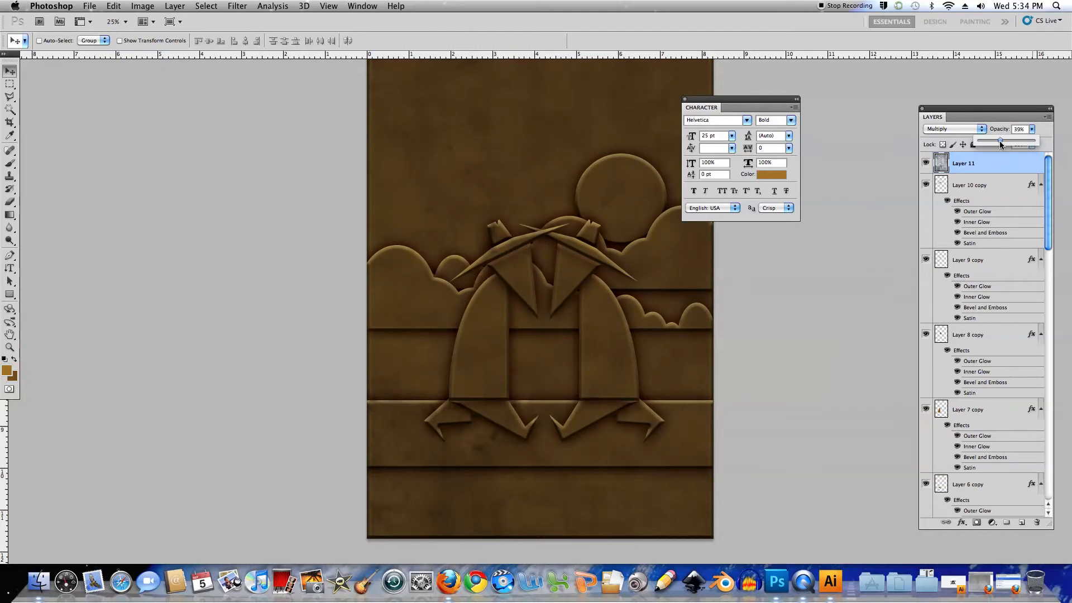
left_click_drag(1000, 145, 997, 145)
Open the second concrete texture, concrete_019_1600x1200.jpg, from the Desktop
left_click(88, 6)
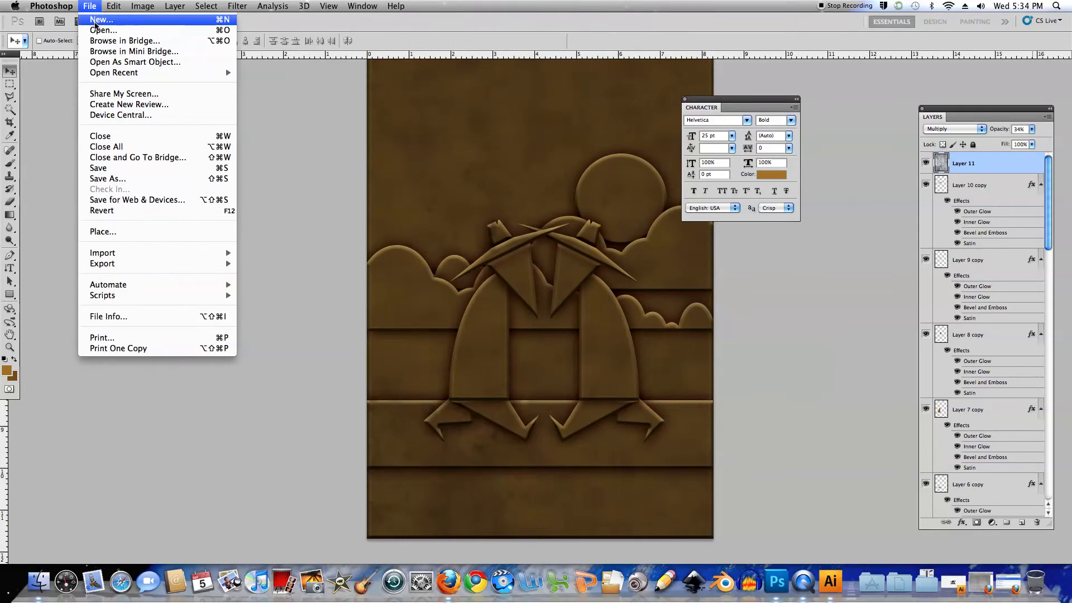
left_click(96, 31)
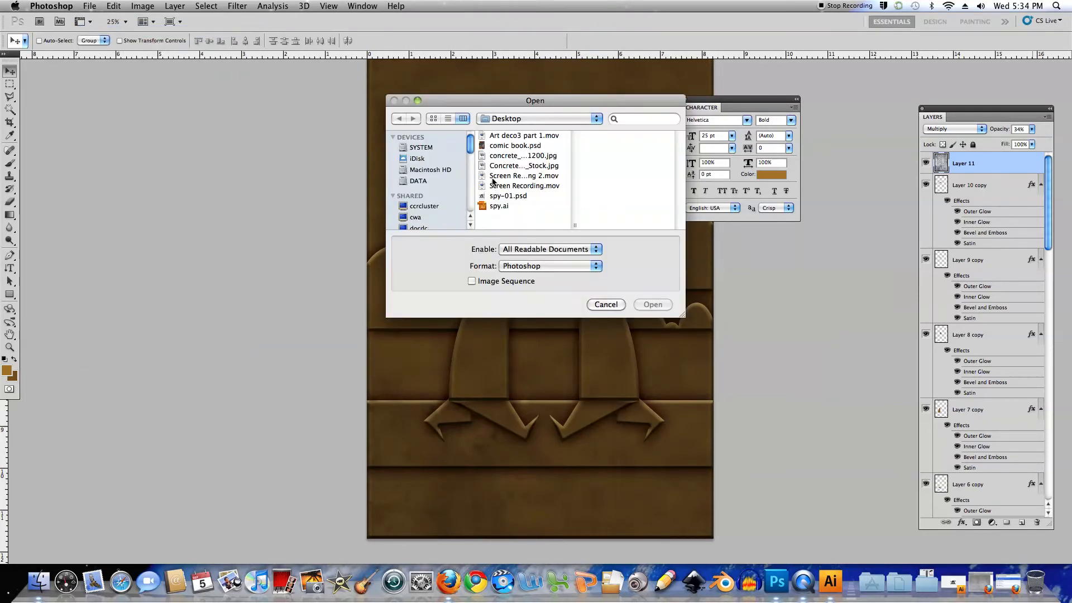
left_click(485, 157)
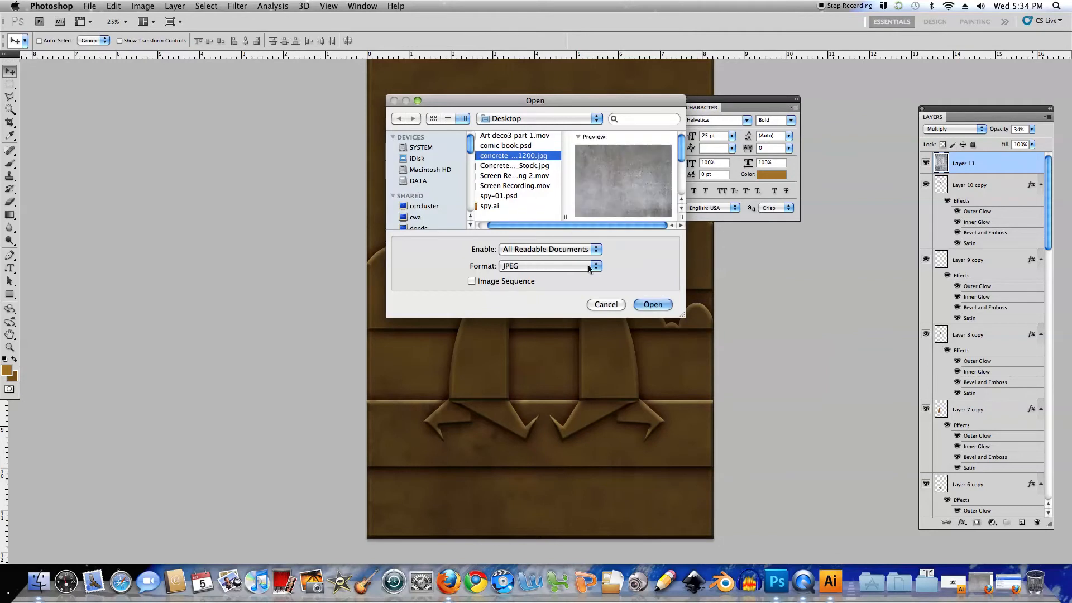
left_click(653, 305)
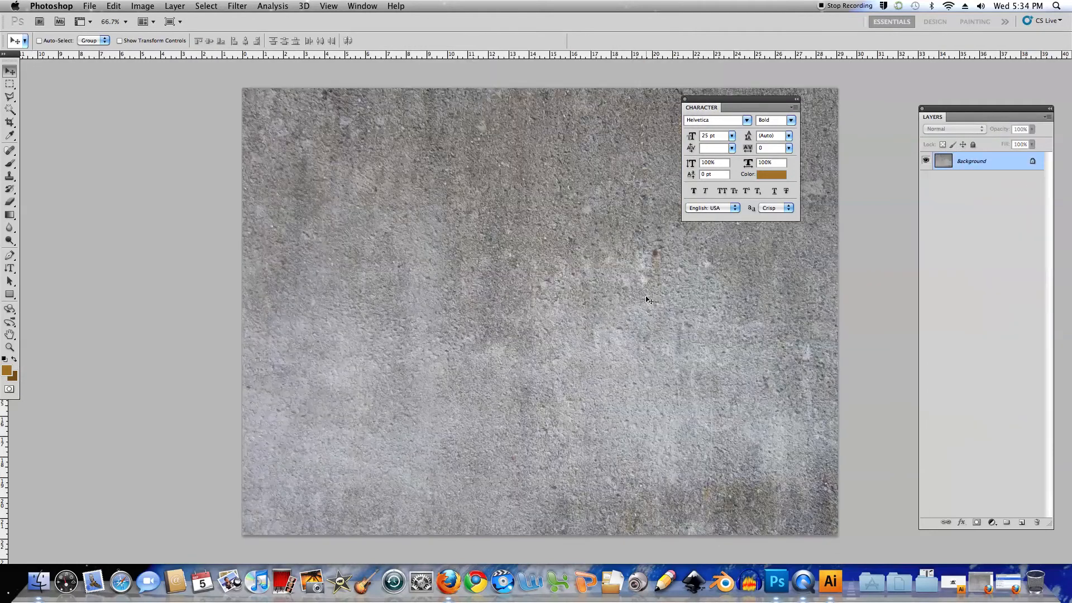
Copy the entire second concrete texture and paste it into spy-01.psd as a new layer above Layer 11
key("super+a")
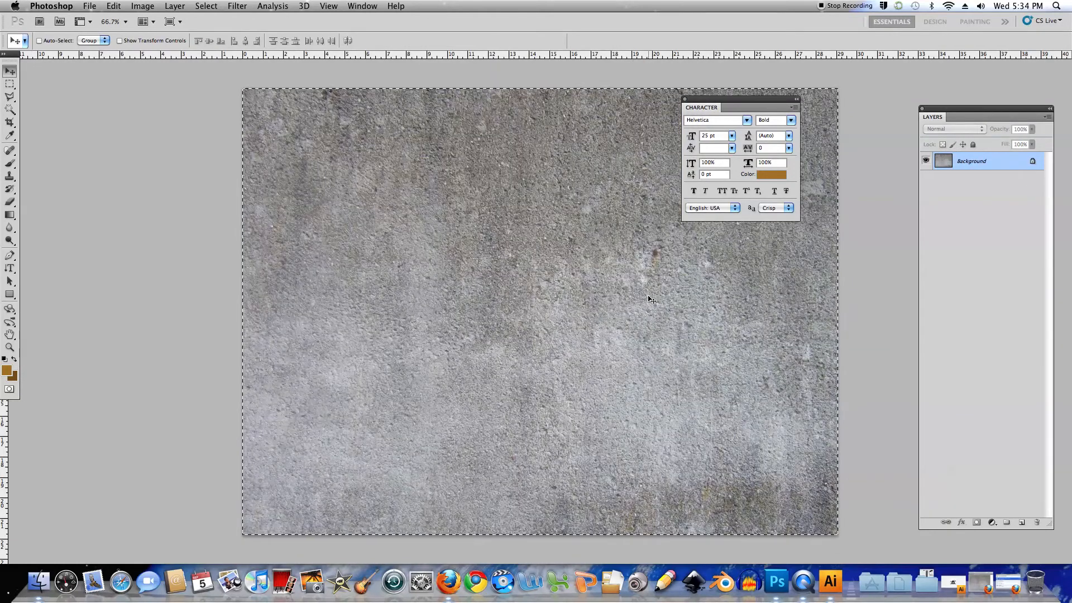
key("f")
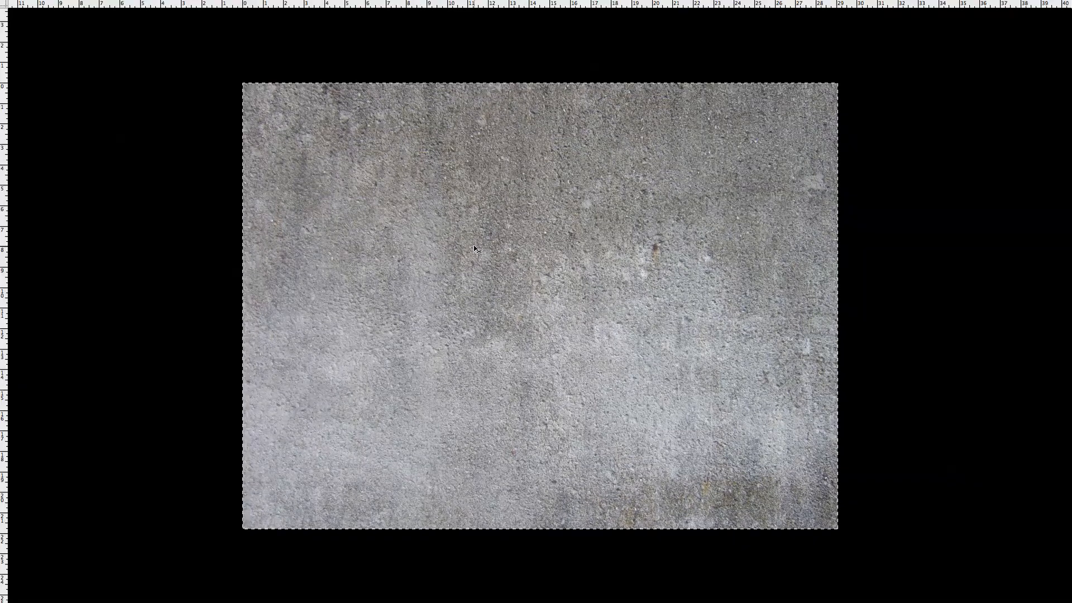
key("f")
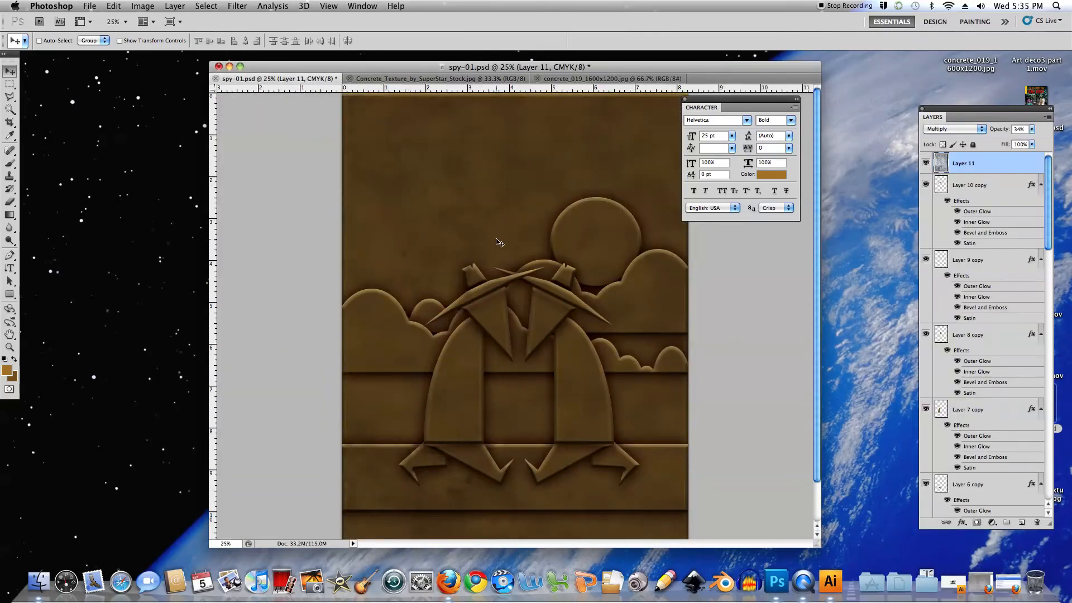
key("f")
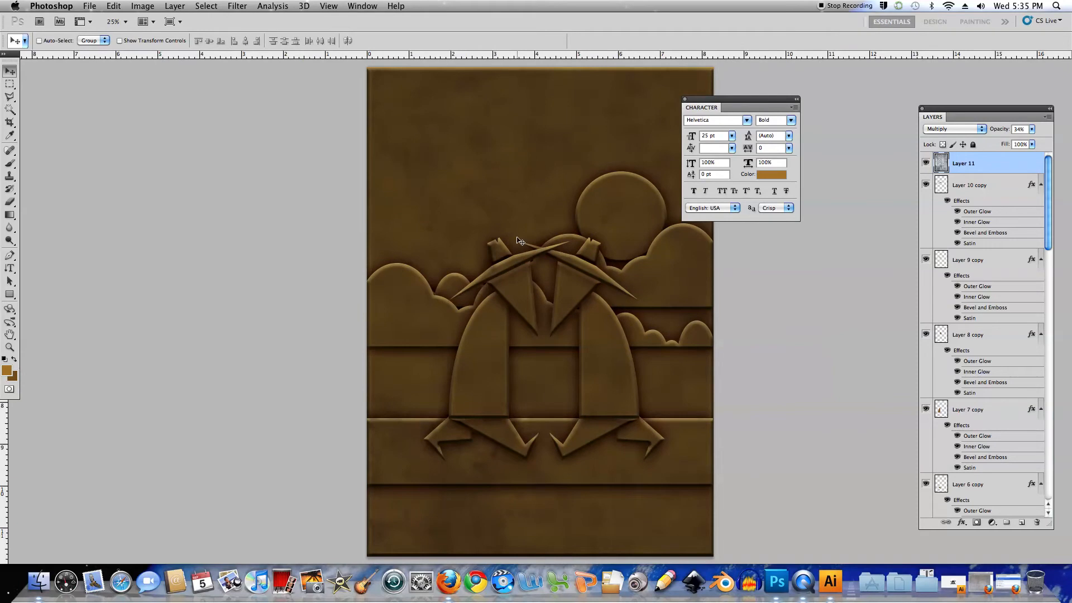
key("super+v")
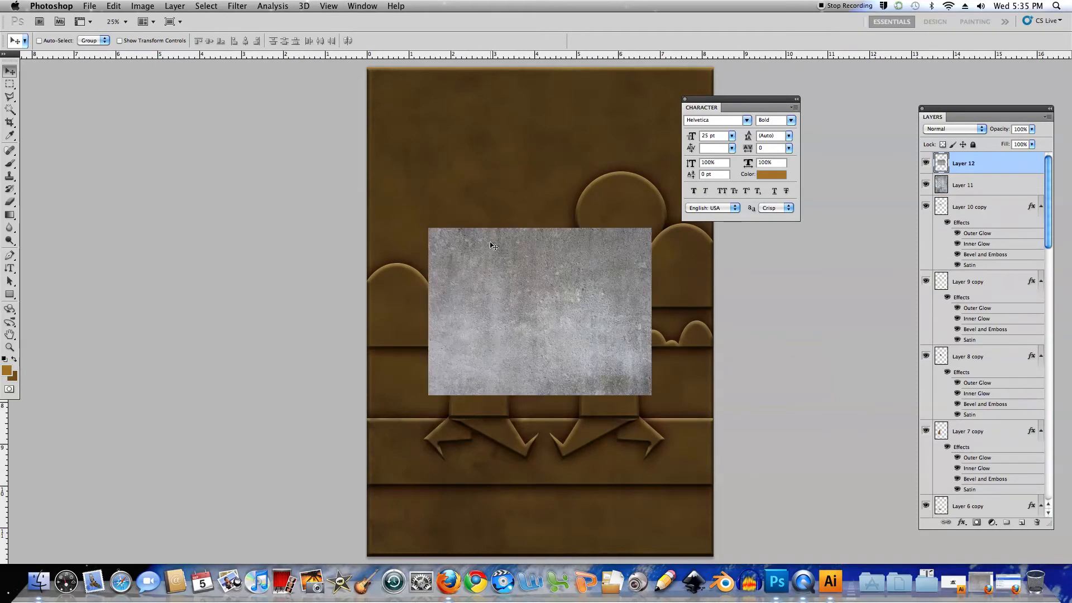
Rotate the pasted concrete texture a quarter turn counter-clockwise and enlarge it to cover the whole artwork
key("super+t")
left_click_drag(518, 220, 492, 300)
left_click_drag(457, 199, 367, 66)
left_click_drag(623, 423, 713, 551)
key("Return")
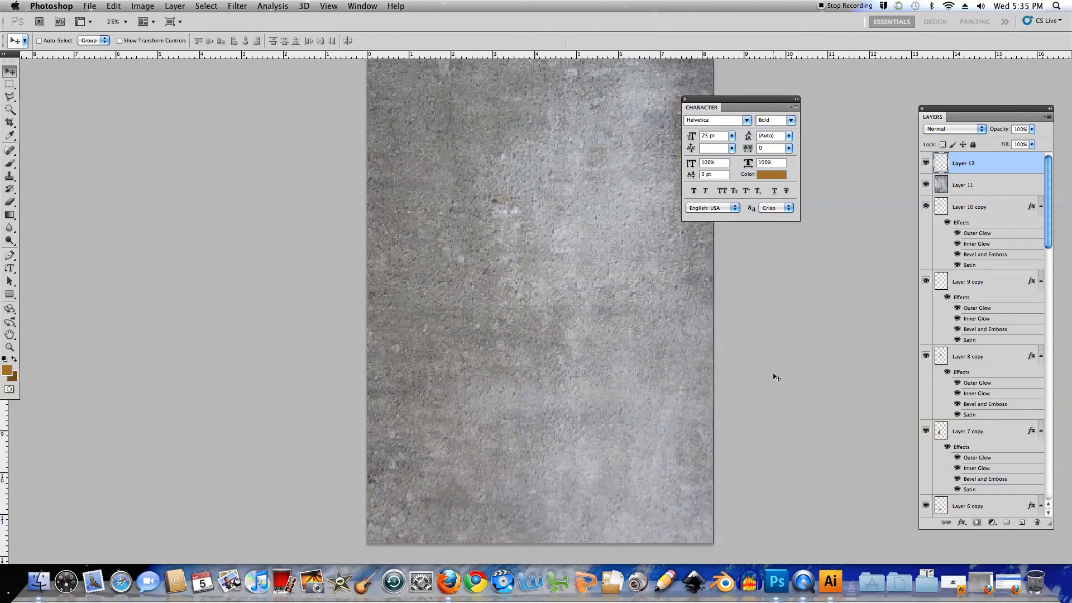
Set the Layer 12 texture to Multiply and adjust its Levels with midtones at 2.31 and a raised black input point
left_click(982, 129)
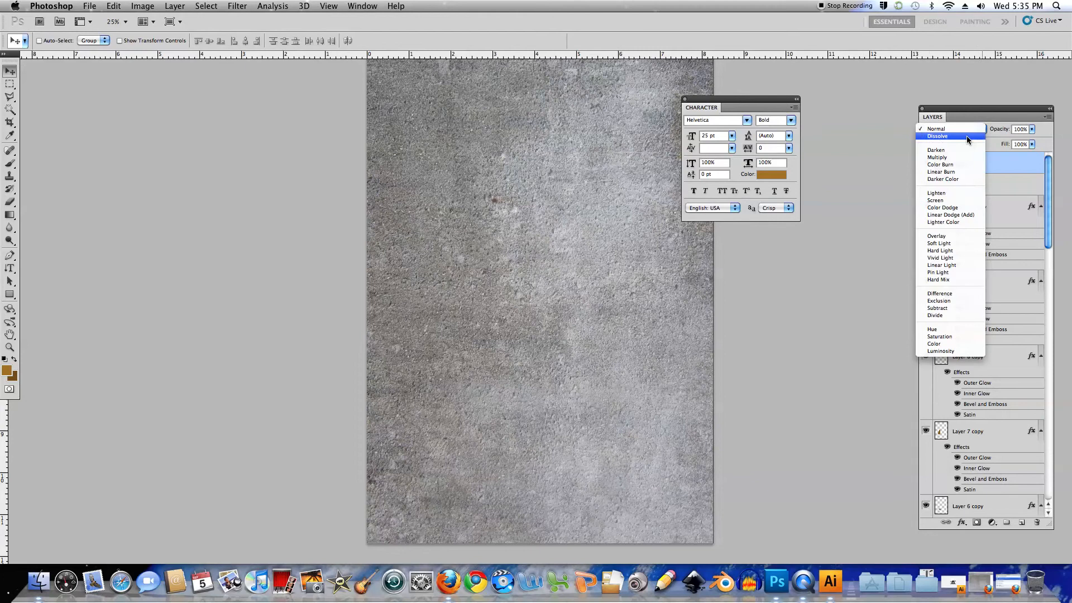
left_click(948, 158)
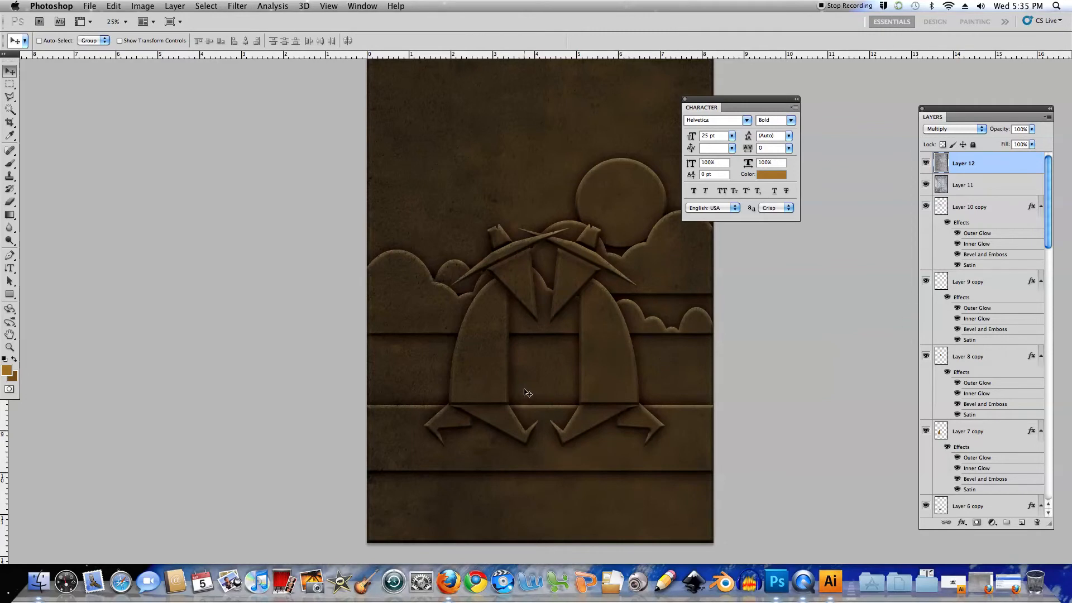
key("super+l")
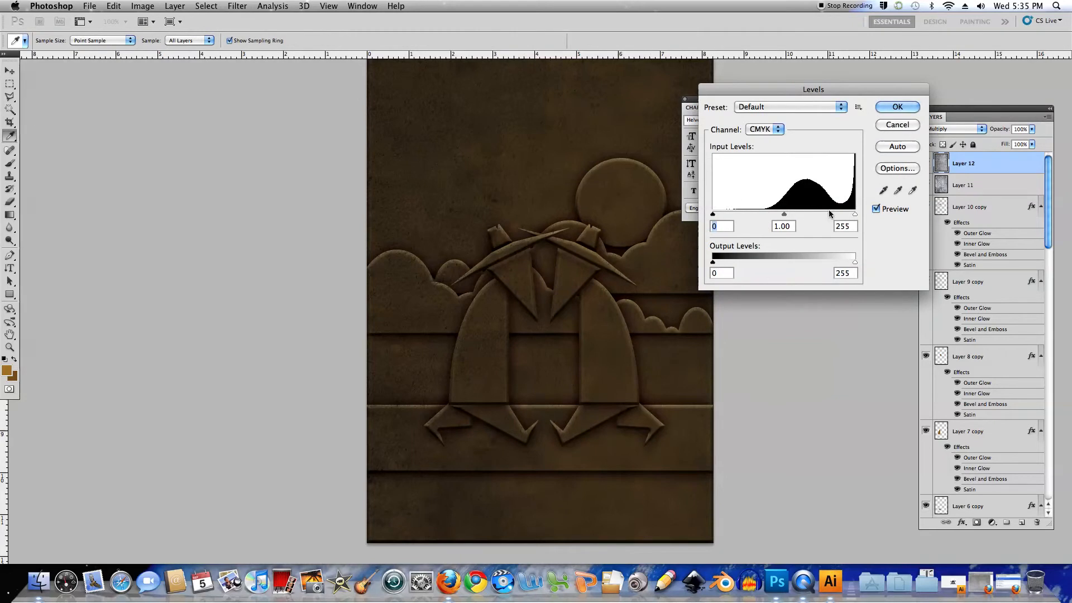
left_click_drag(785, 214, 742, 217)
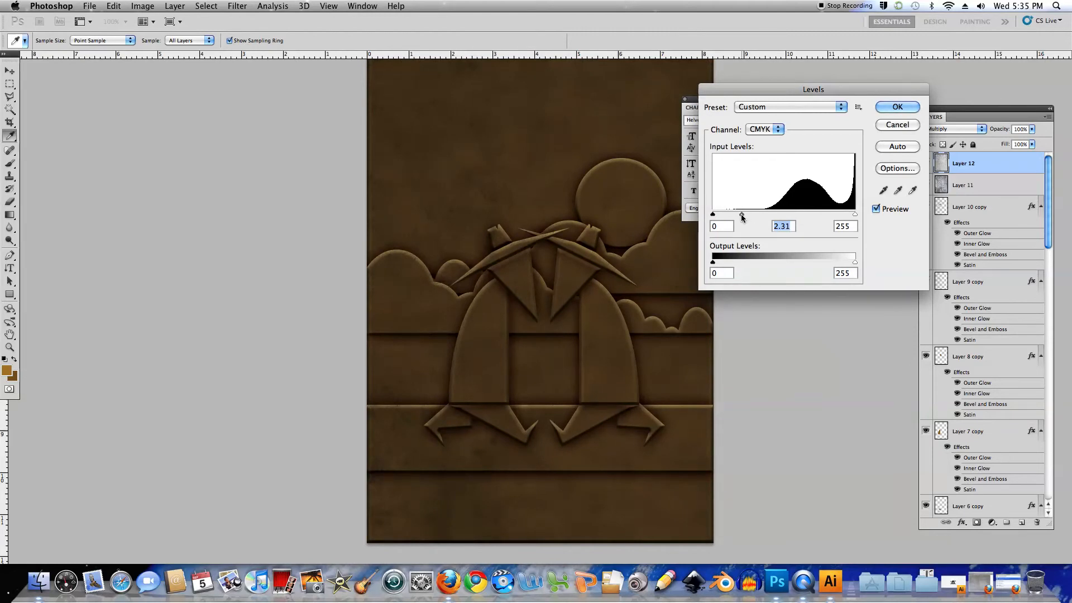
left_click_drag(713, 215, 730, 217)
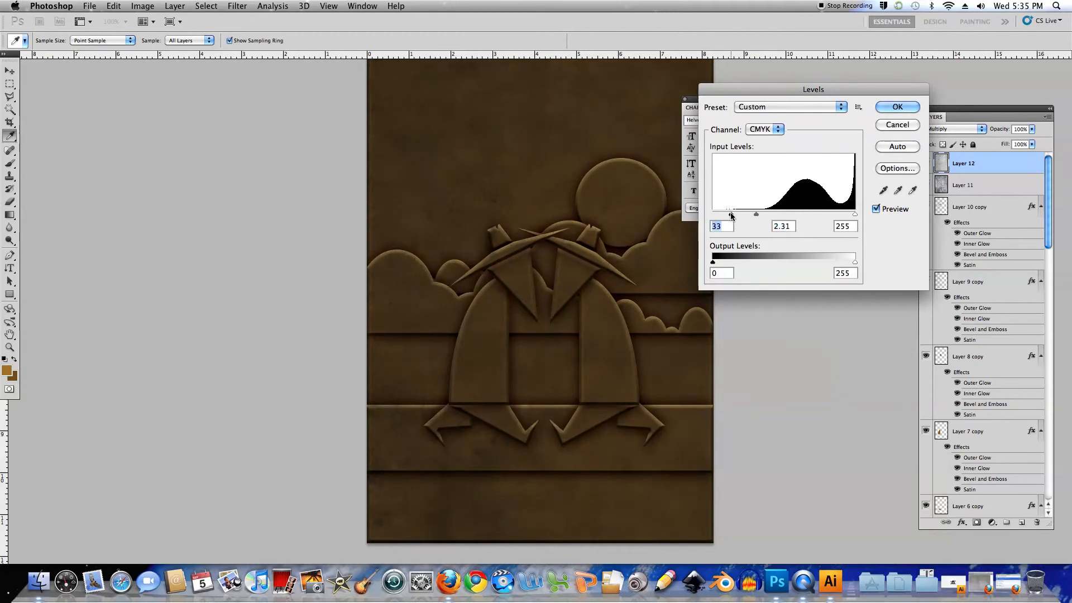
left_click_drag(732, 215, 749, 217)
left_click(882, 108)
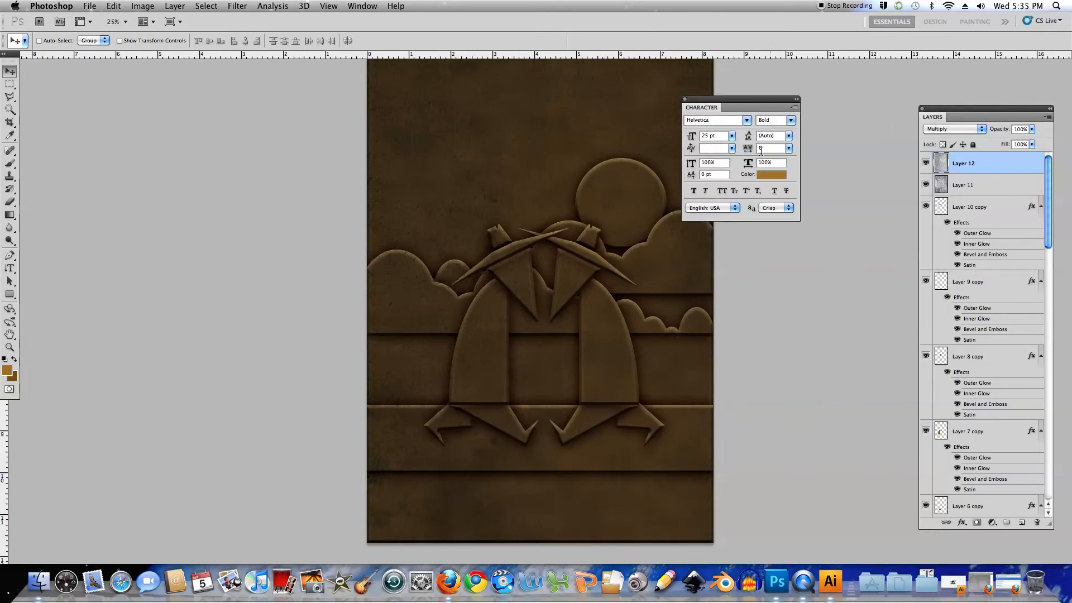
Add a Hue/Saturation adjustment layer above Layer 12 with Hue -5 and Saturation +30
left_click_drag(745, 101, 783, 101)
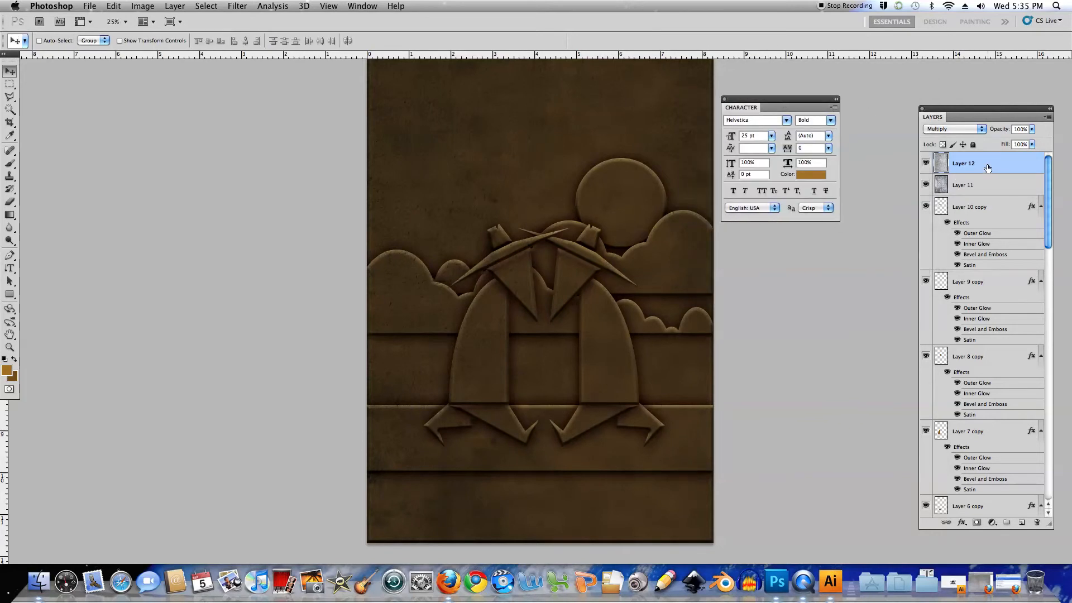
left_click(176, 8)
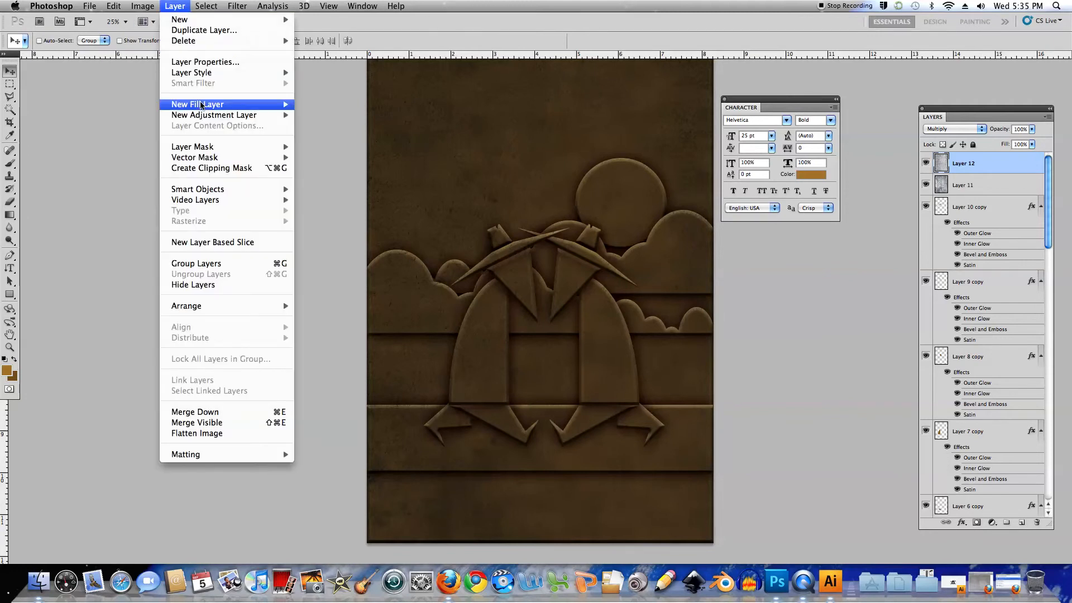
mouse_move(205, 116)
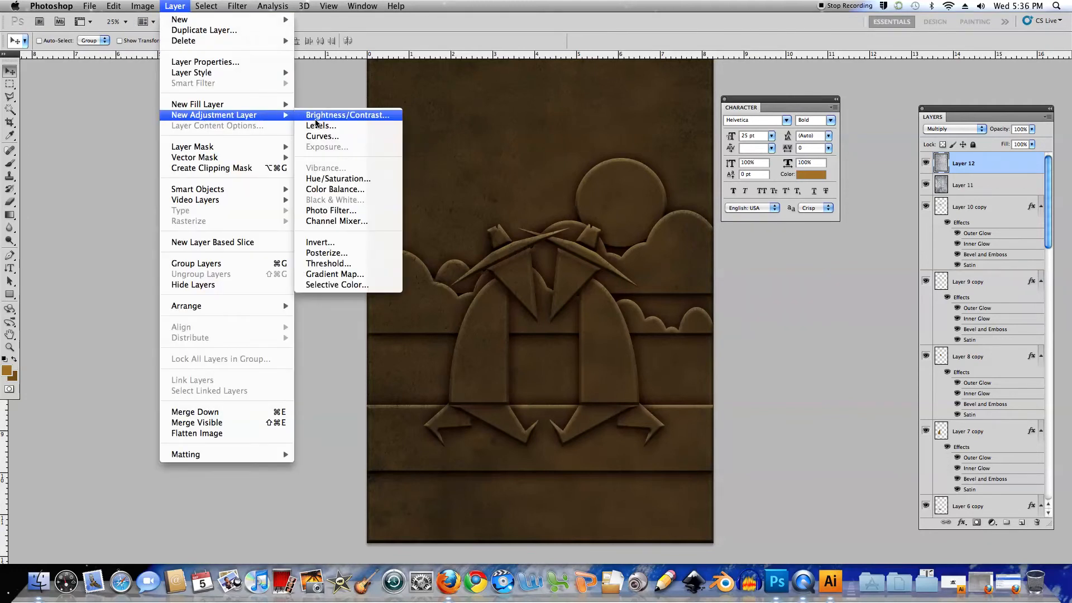
left_click(322, 179)
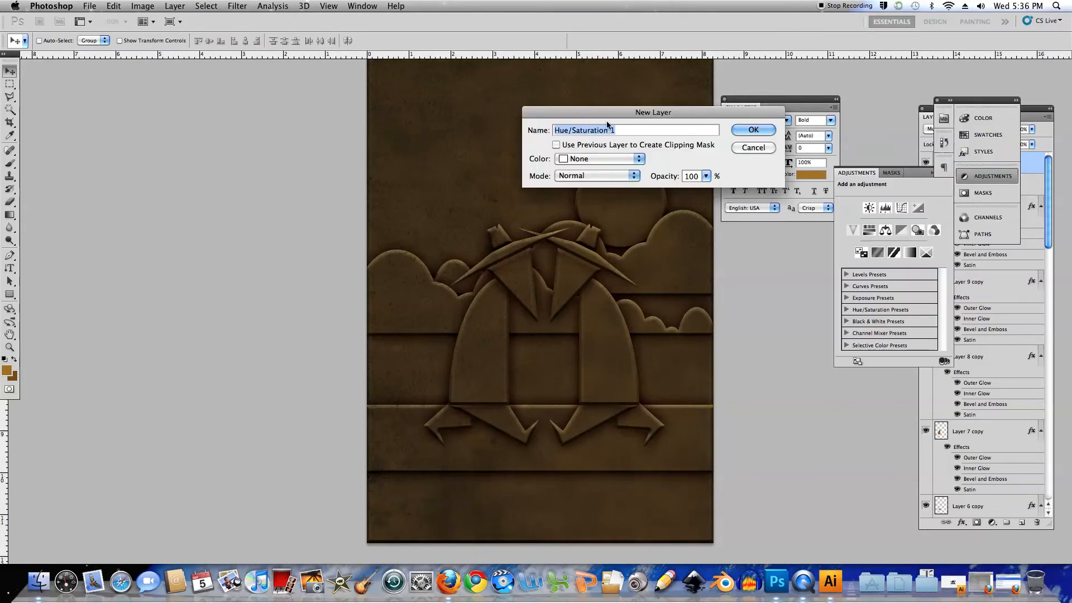
left_click(742, 128)
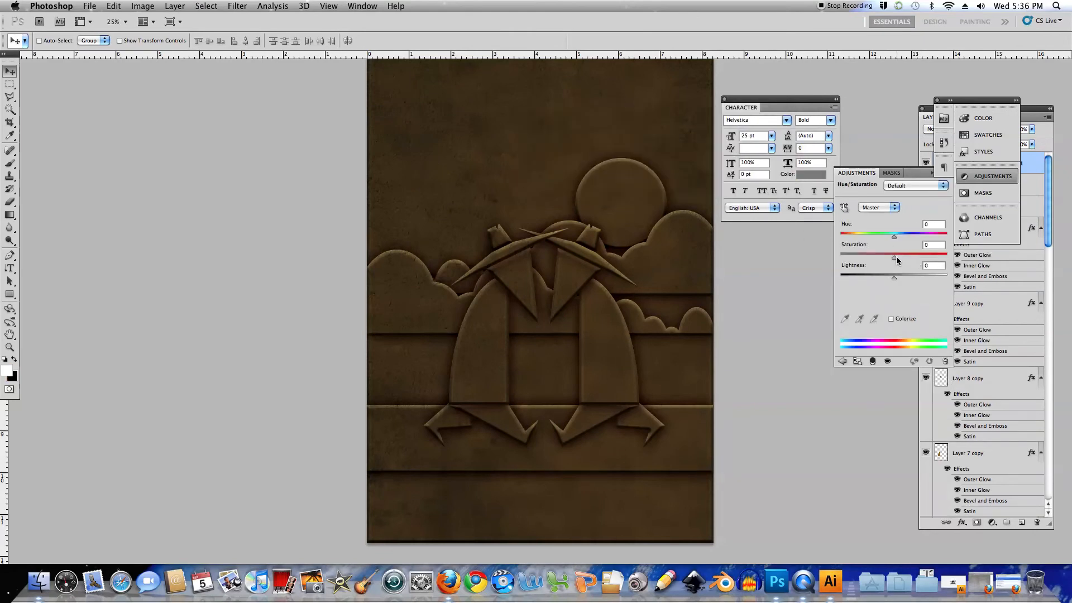
mouse_move(895, 257)
left_mouse_down()
mouse_move(910, 261)
mouse_move(892, 239)
left_mouse_up()
left_click_drag(908, 257, 910, 257)
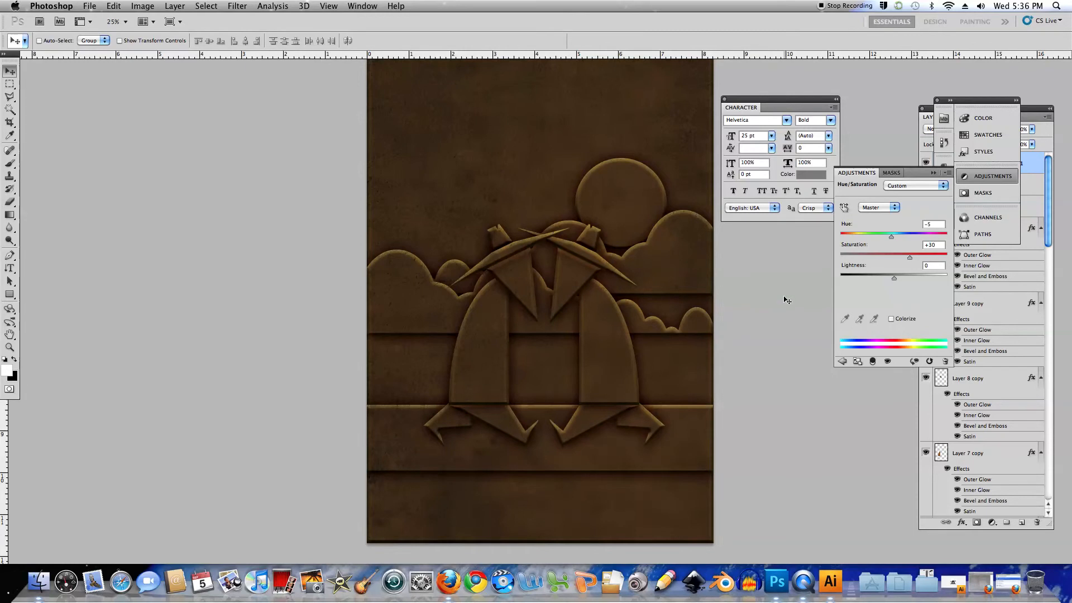
Add a Levels adjustment layer with default options above the Hue/Saturation 1 layer
left_click(1049, 196)
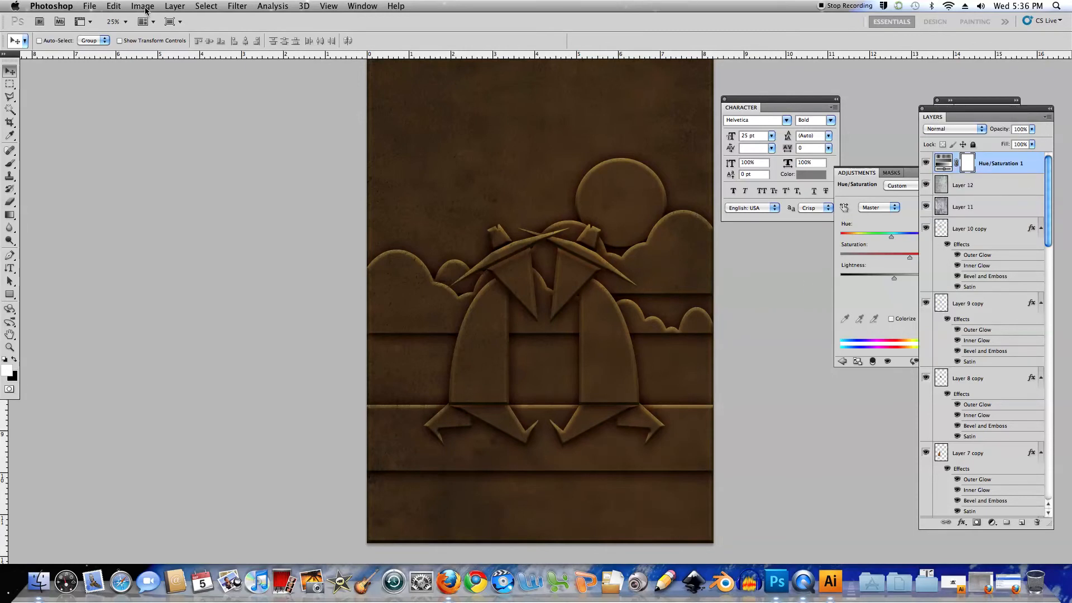
left_click(174, 6)
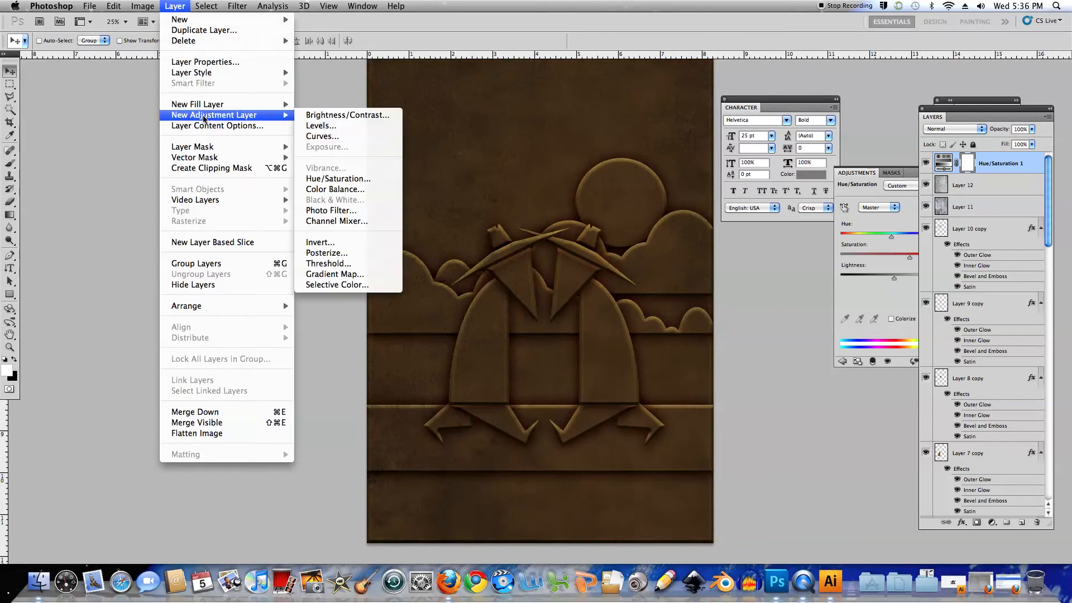
left_click(321, 125)
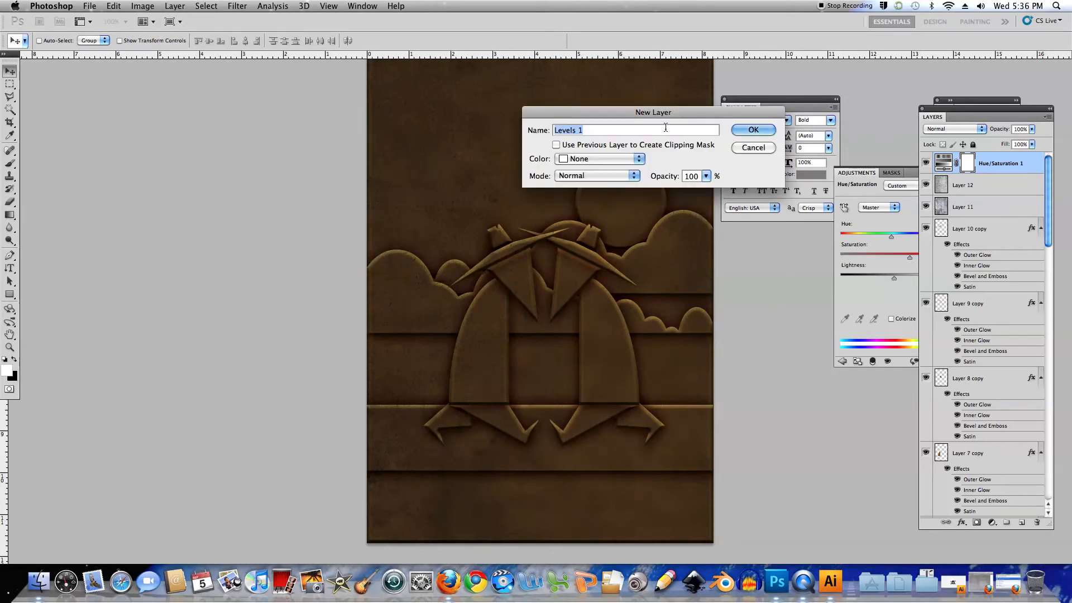
left_click(751, 130)
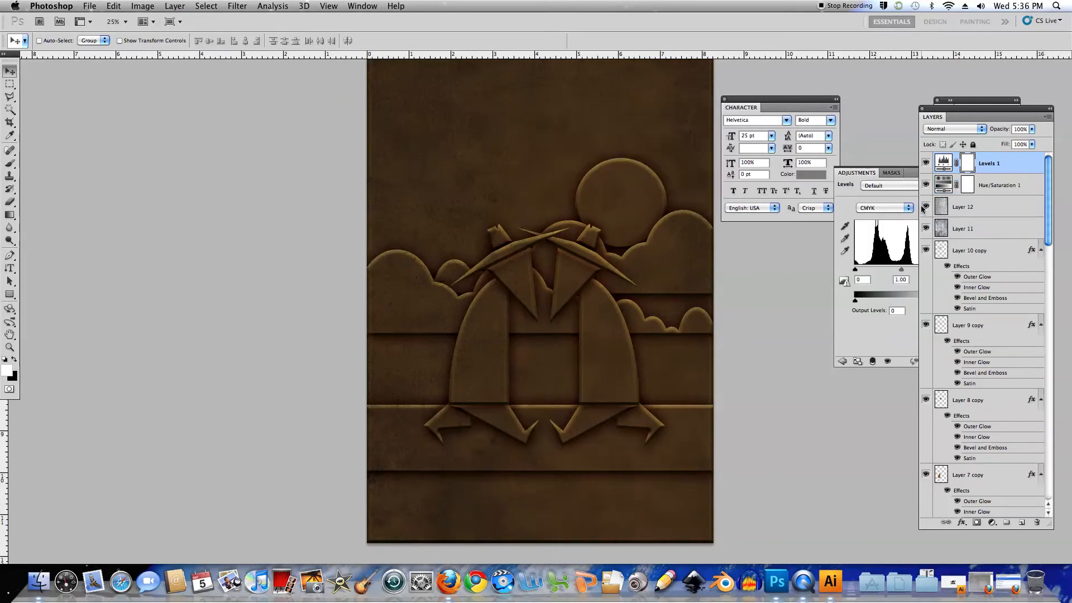
Detach the adjustment controls from the masks group and set the Levels white input to 249 and midtones to 1.20
left_click_drag(853, 173, 796, 265)
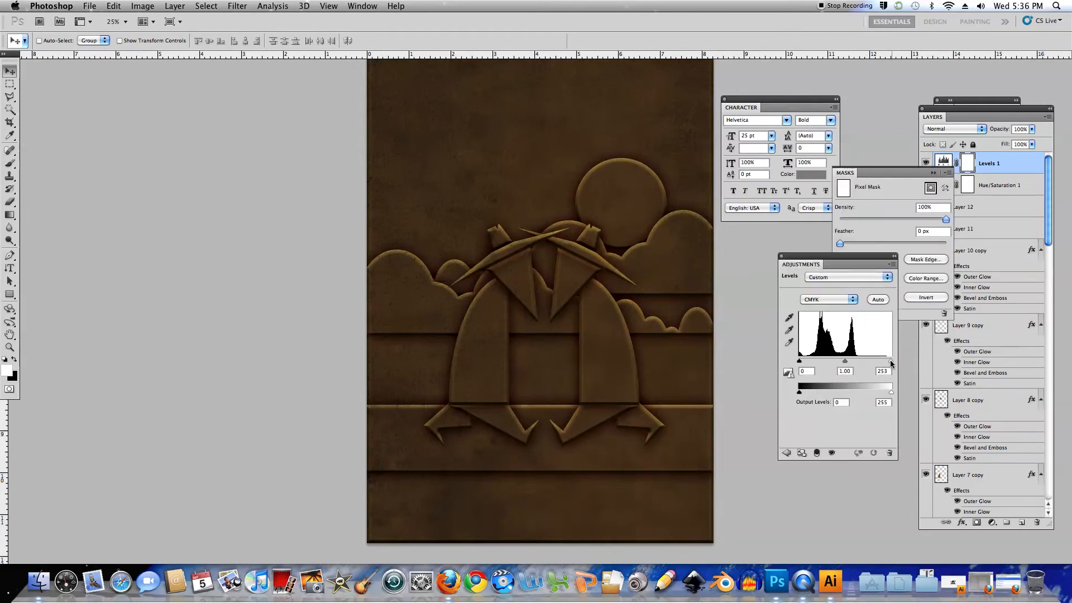
left_click_drag(876, 363, 876, 364)
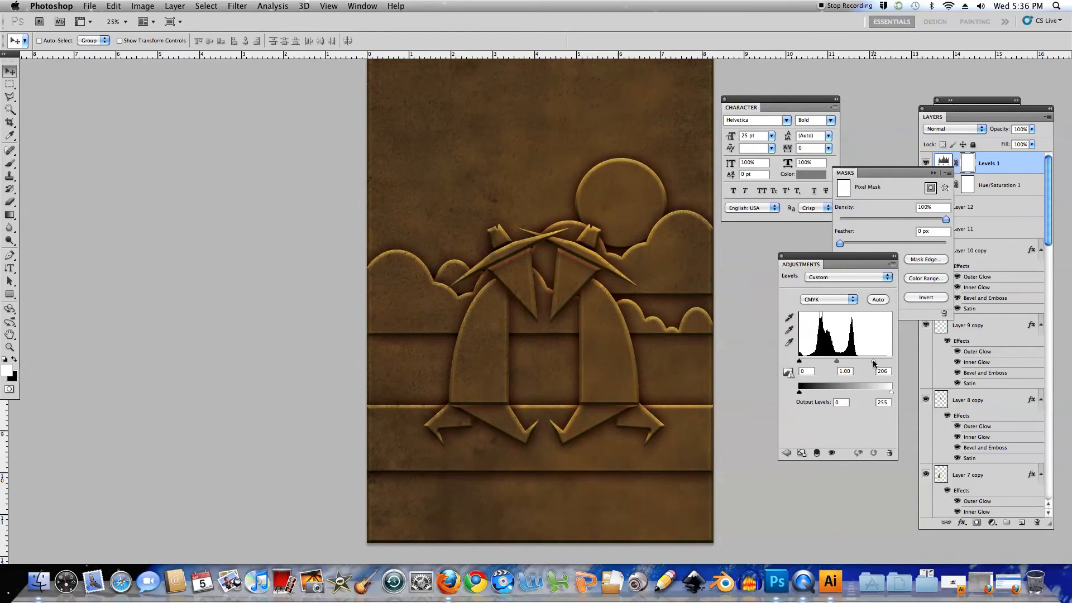
left_click_drag(873, 363, 876, 363)
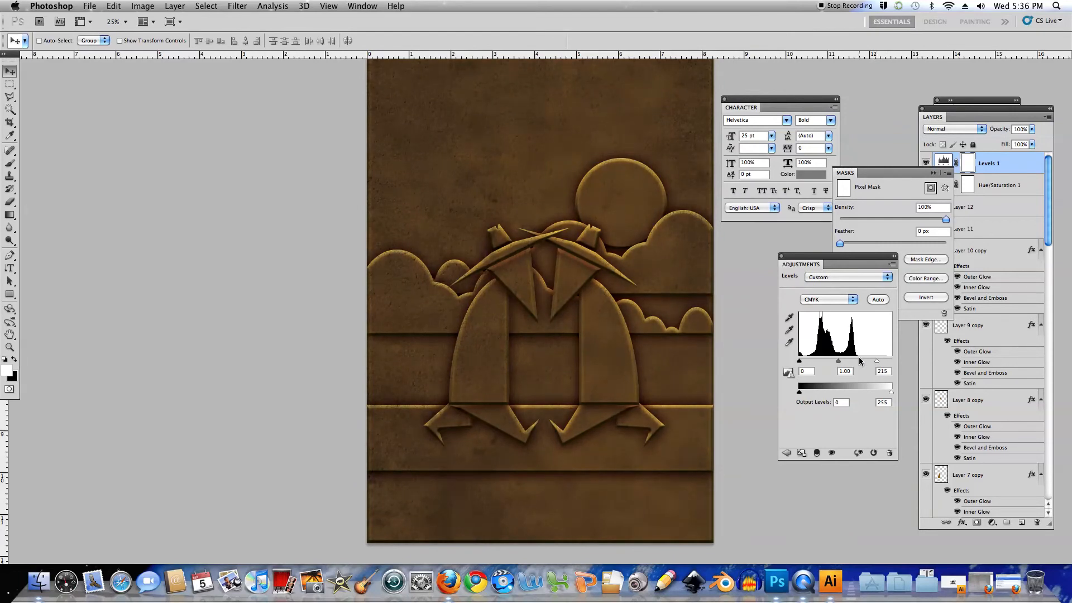
left_click_drag(876, 362, 888, 364)
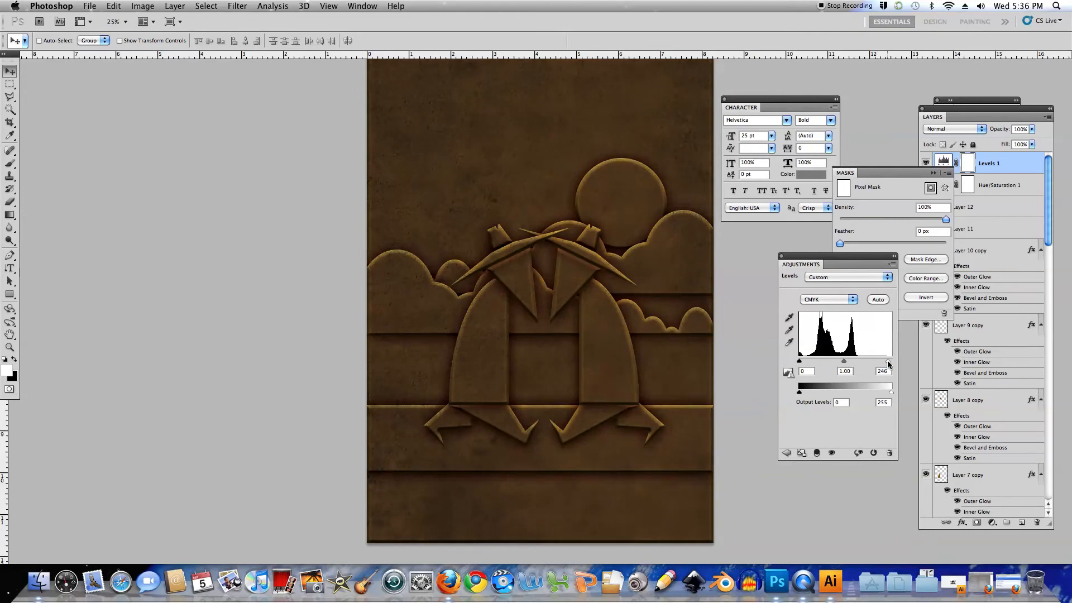
left_click_drag(842, 360, 838, 364)
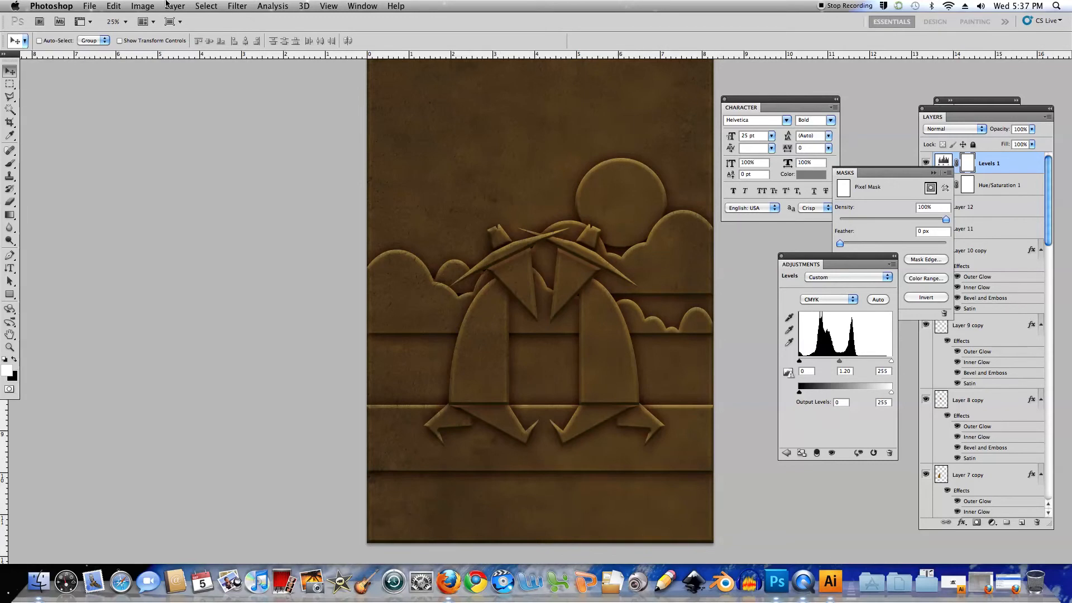
left_click(94, 7)
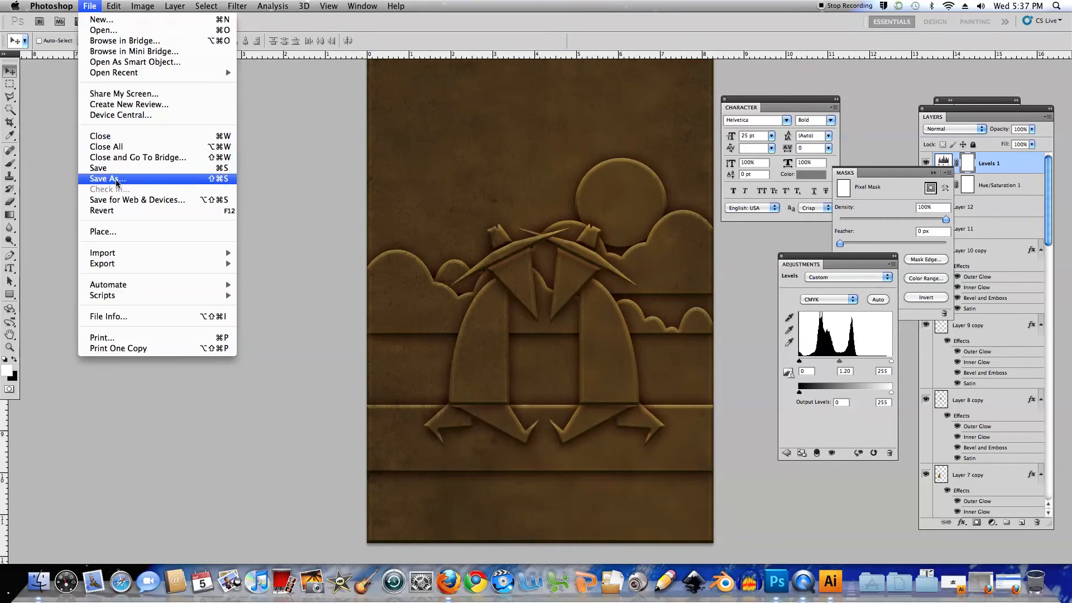
left_click(143, 190)
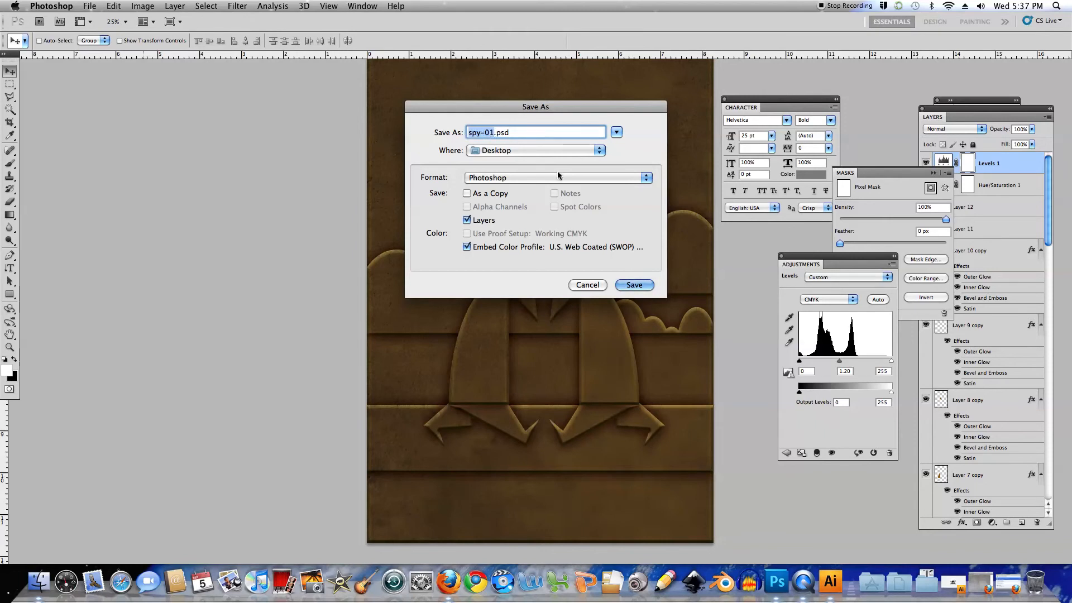
left_click(595, 286)
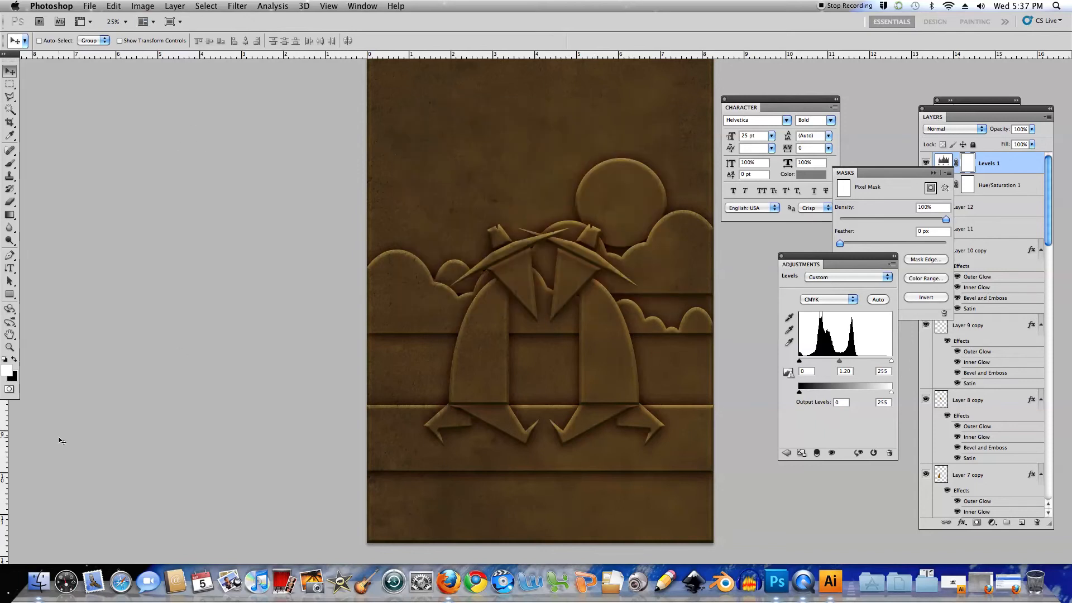
Select Layer 10 copy as the insertion point and activate the Horizontal Type tool
left_click(15, 360)
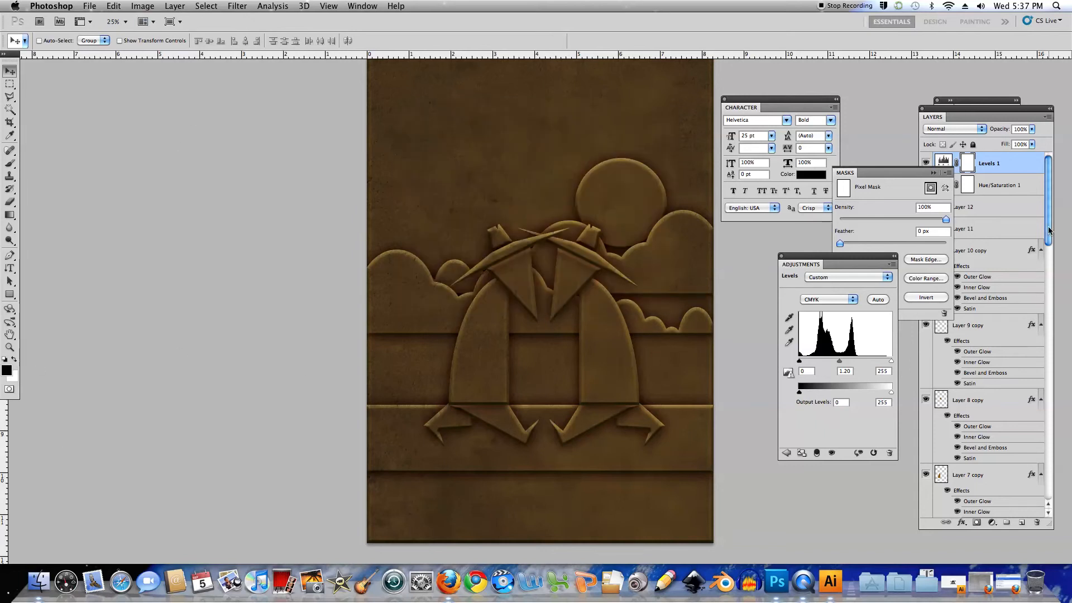
left_click(1049, 232)
left_click(1001, 252)
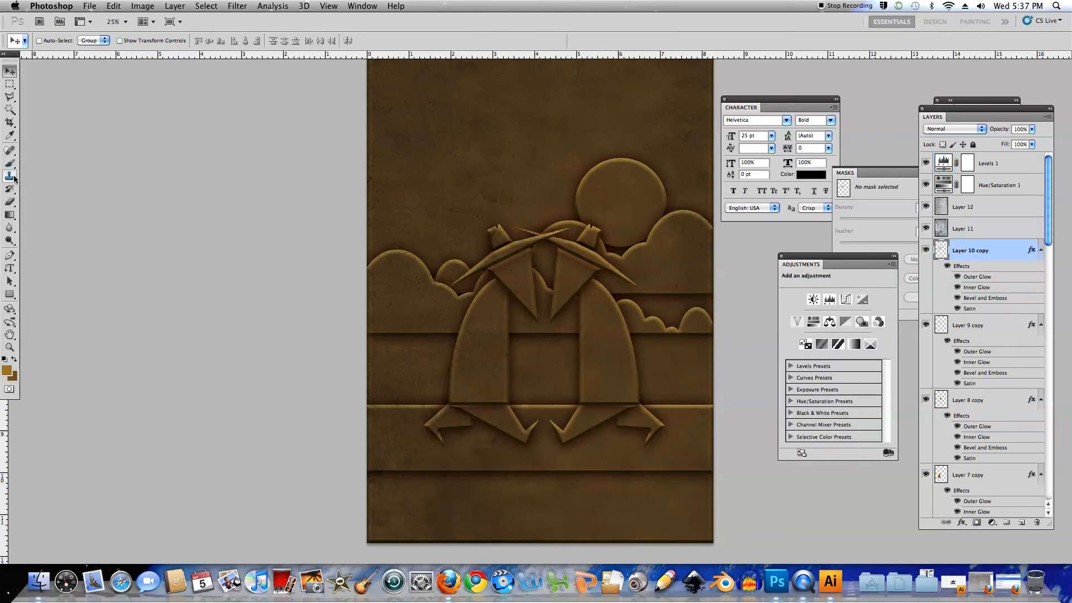
left_click_drag(13, 271, 35, 271)
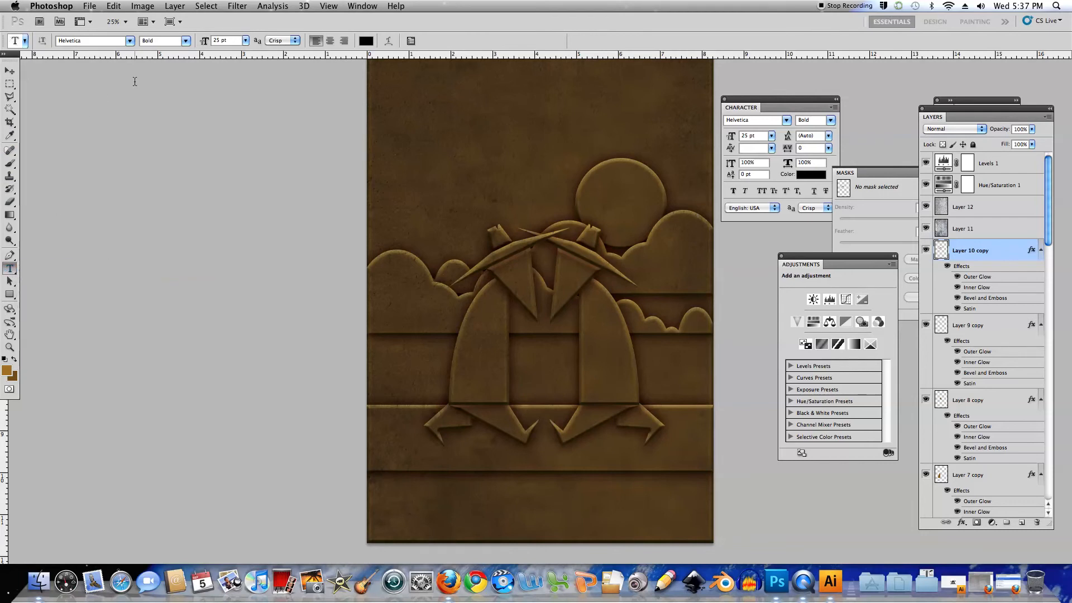
Look through the installed fonts, check the font's name on the dafont tab in Firefox, and return to Photoshop
left_click(130, 41)
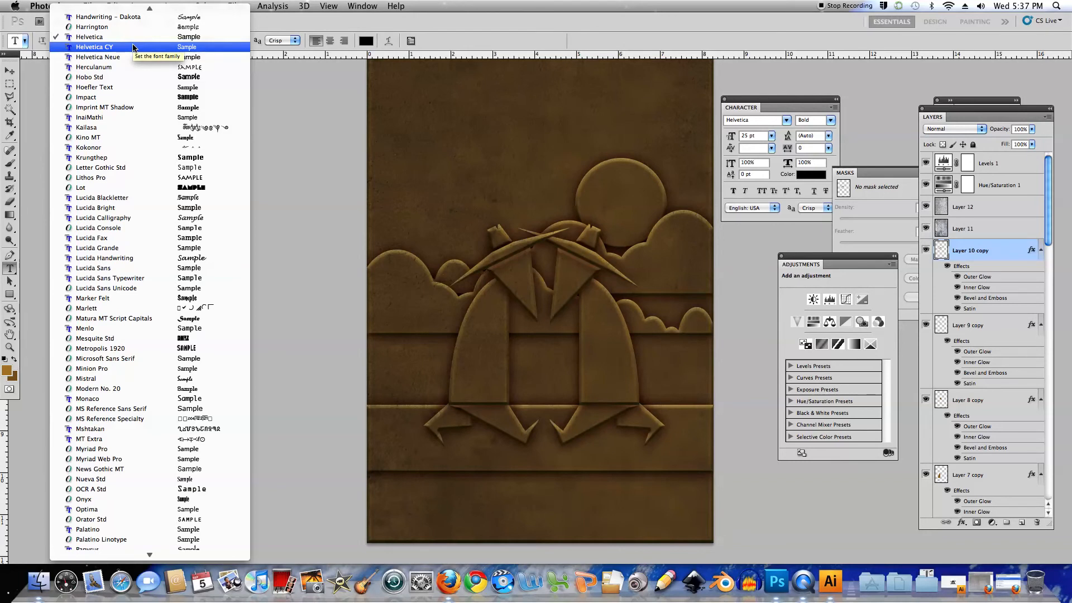
scroll(133, 47, "up", 5)
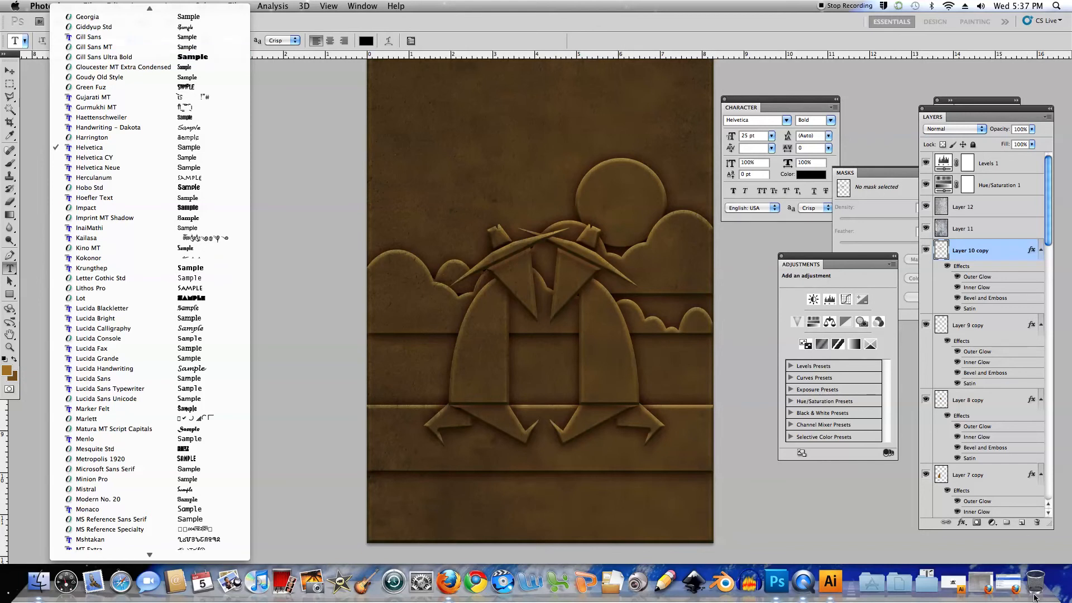
left_click(981, 583)
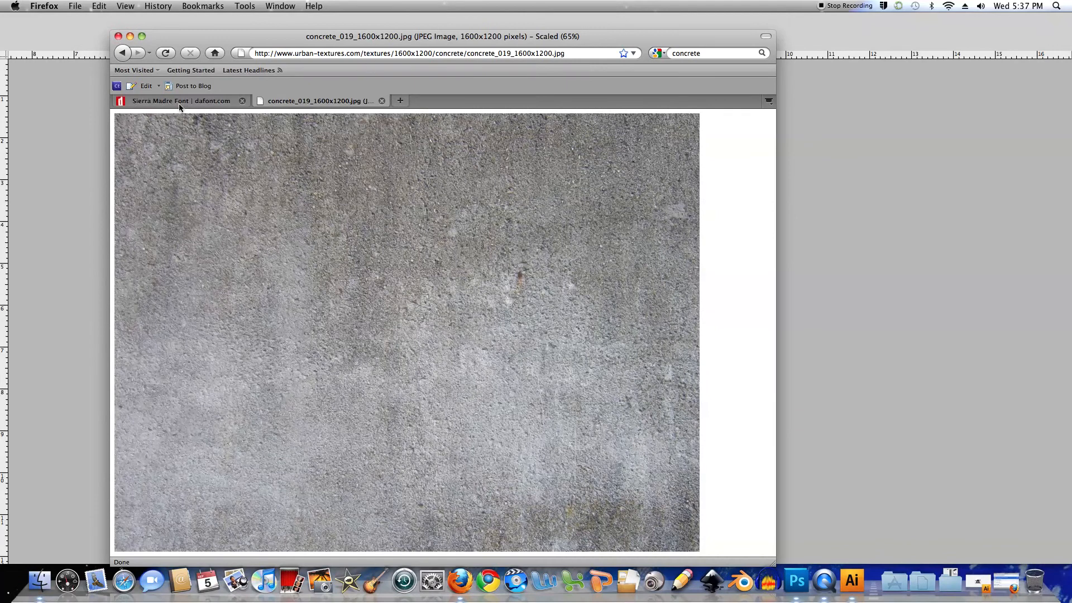
left_click(130, 37)
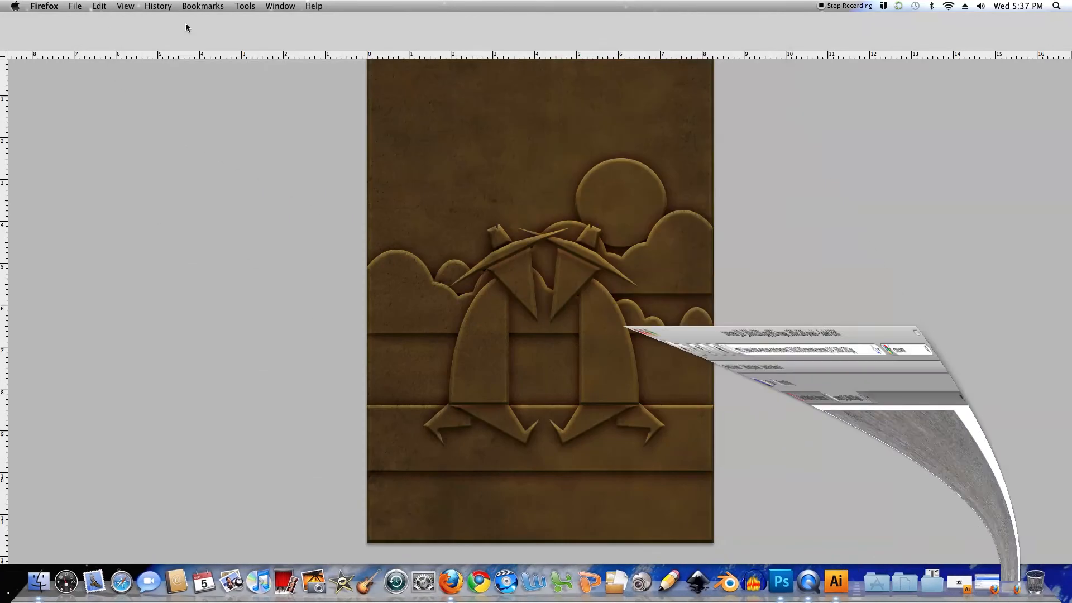
left_click(329, 142)
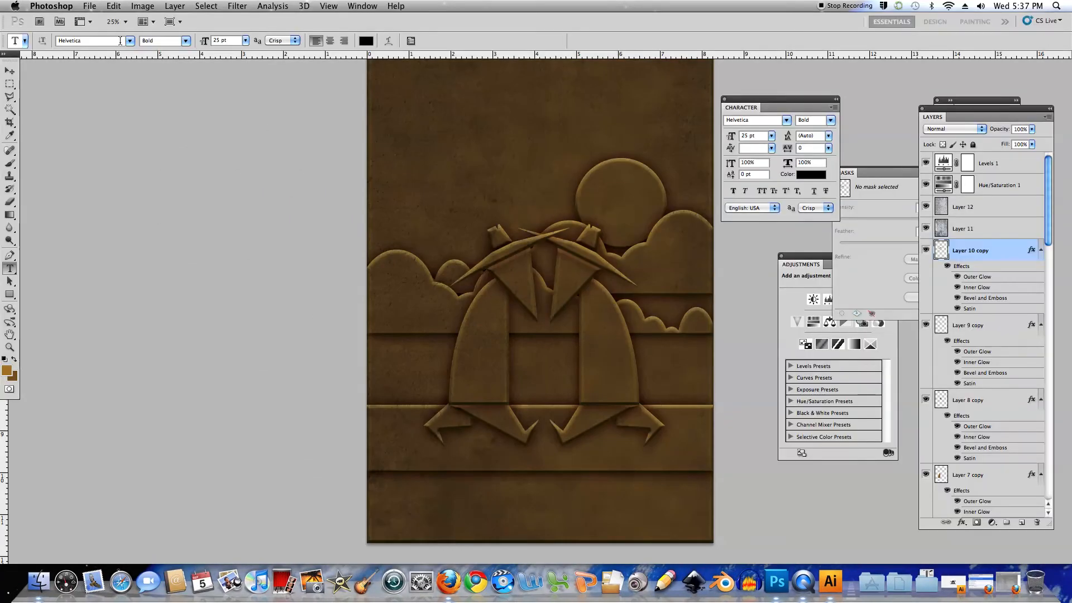
Set the type font to Sierra Madre and the text colour to white
left_click(130, 40)
scroll(134, 525, "down", 5)
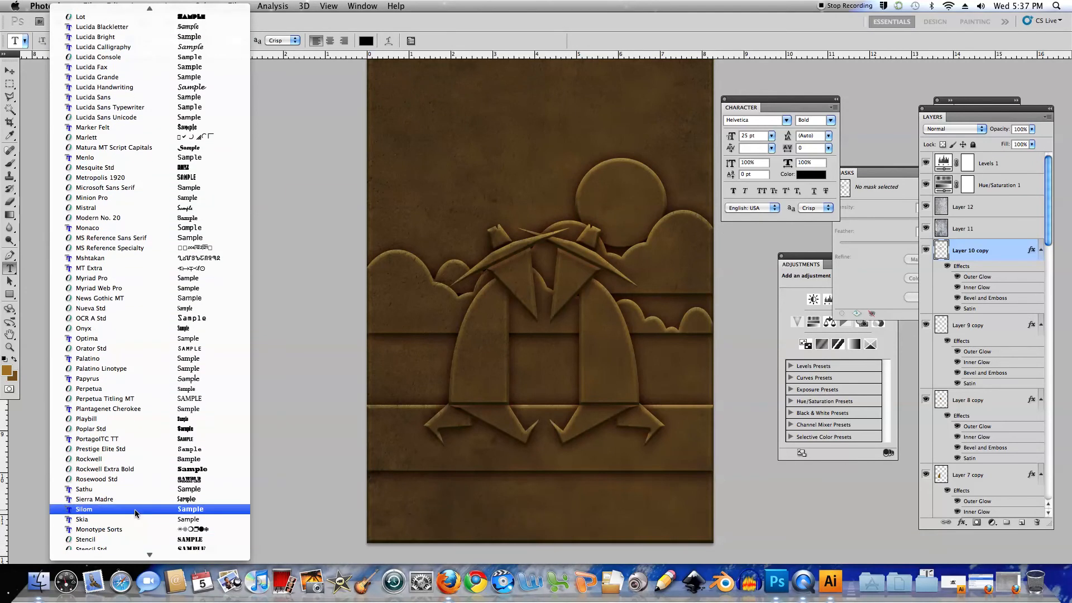
left_click(106, 499)
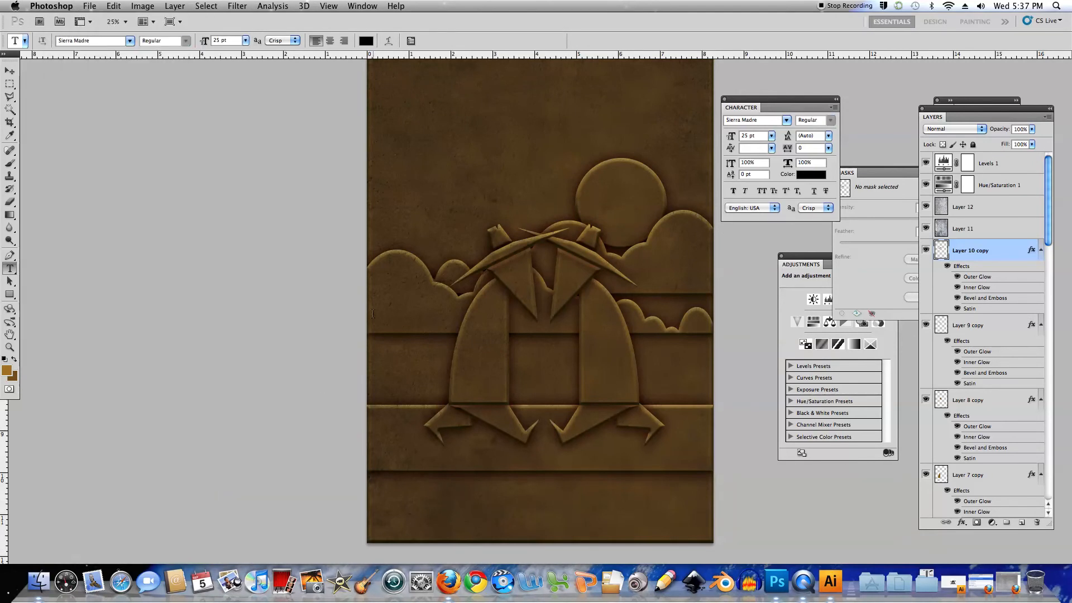
left_click(4, 358)
left_click(15, 360)
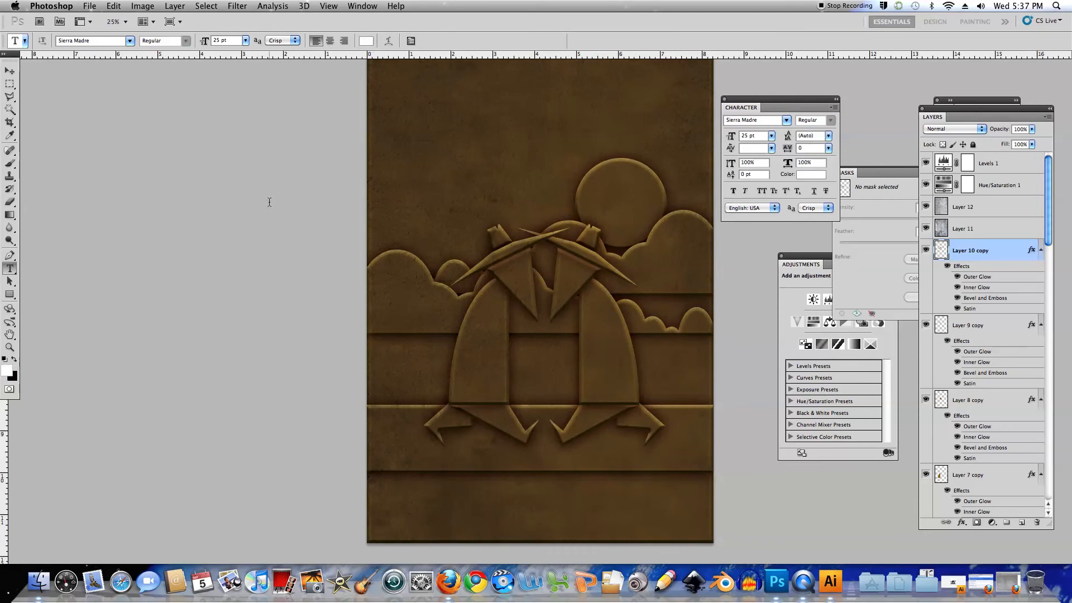
Add the text "SPY" in the sky above the spies and set its size to 100 pt
left_click(427, 110)
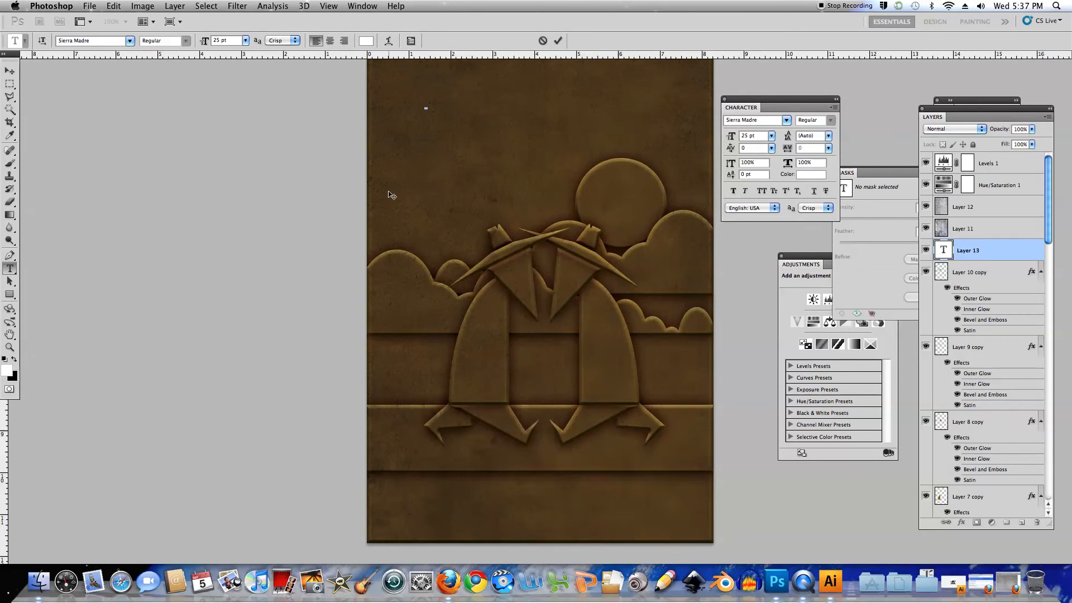
type("SPY")
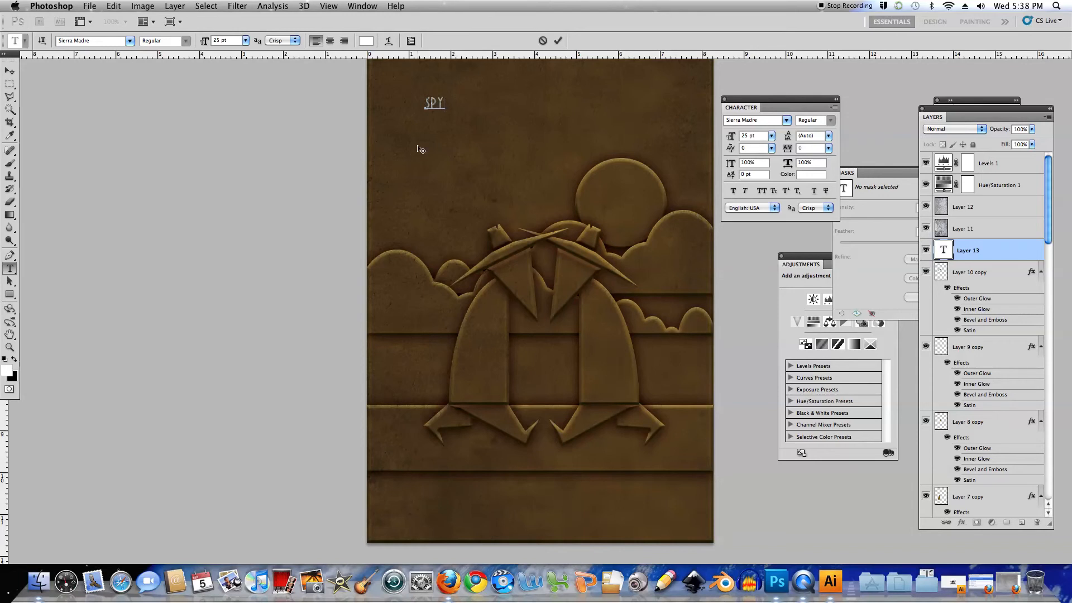
key("super+a")
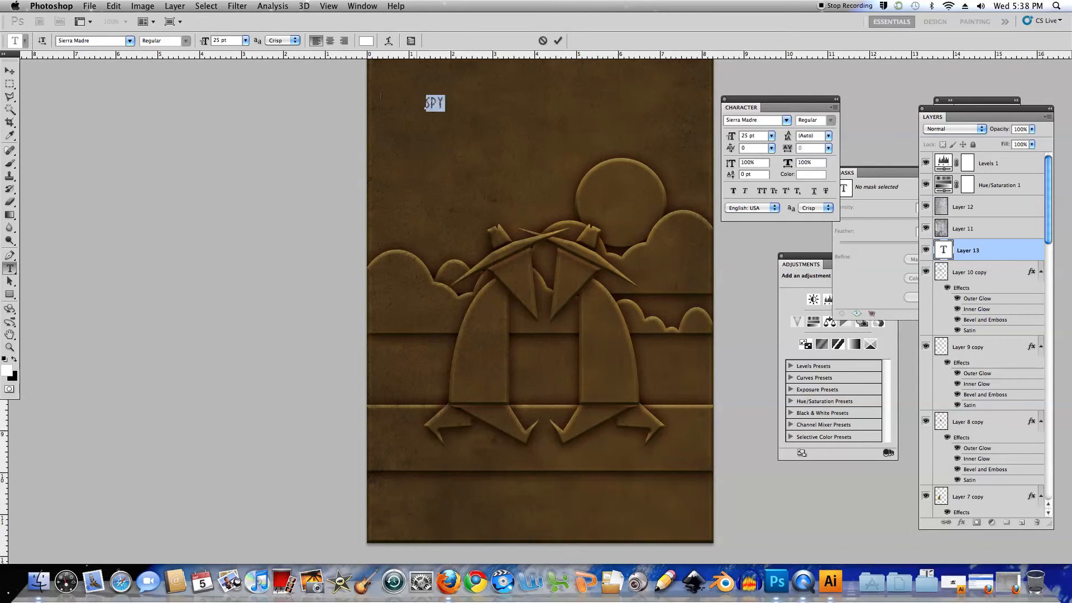
left_click(247, 41)
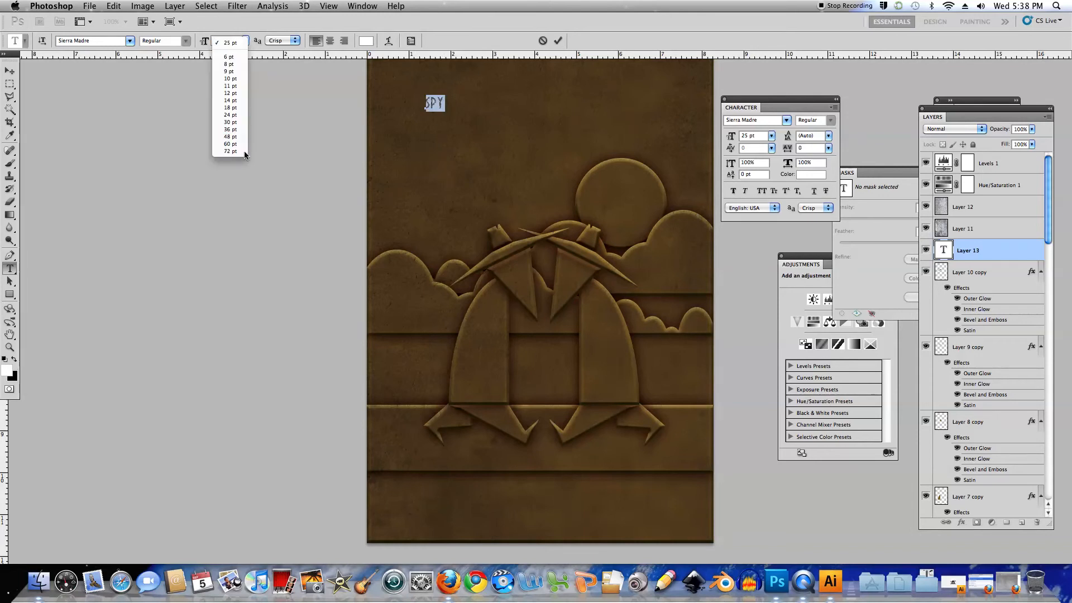
left_click(244, 155)
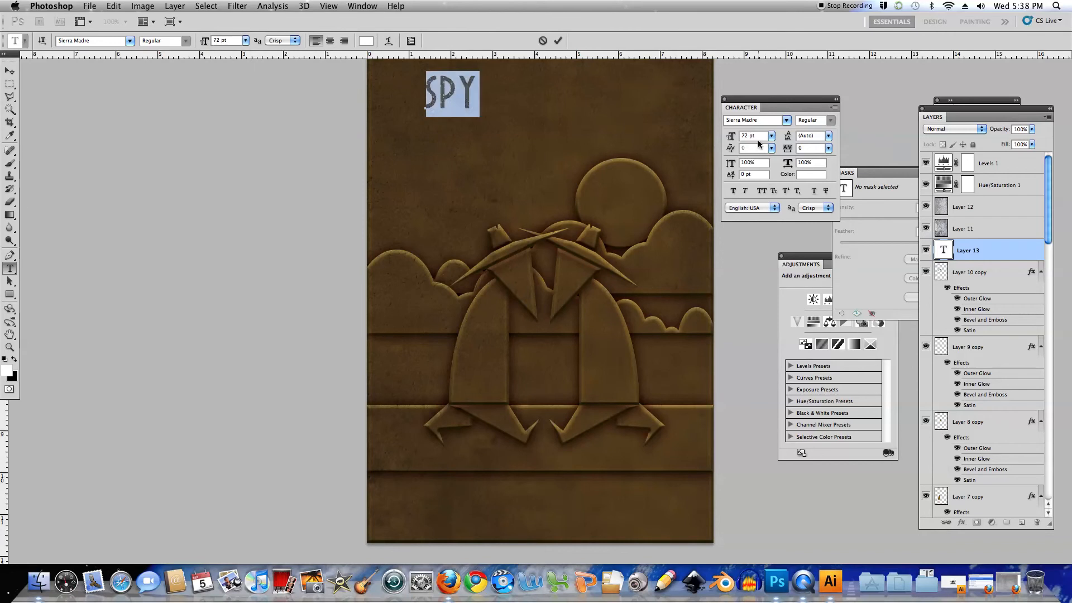
type("100")
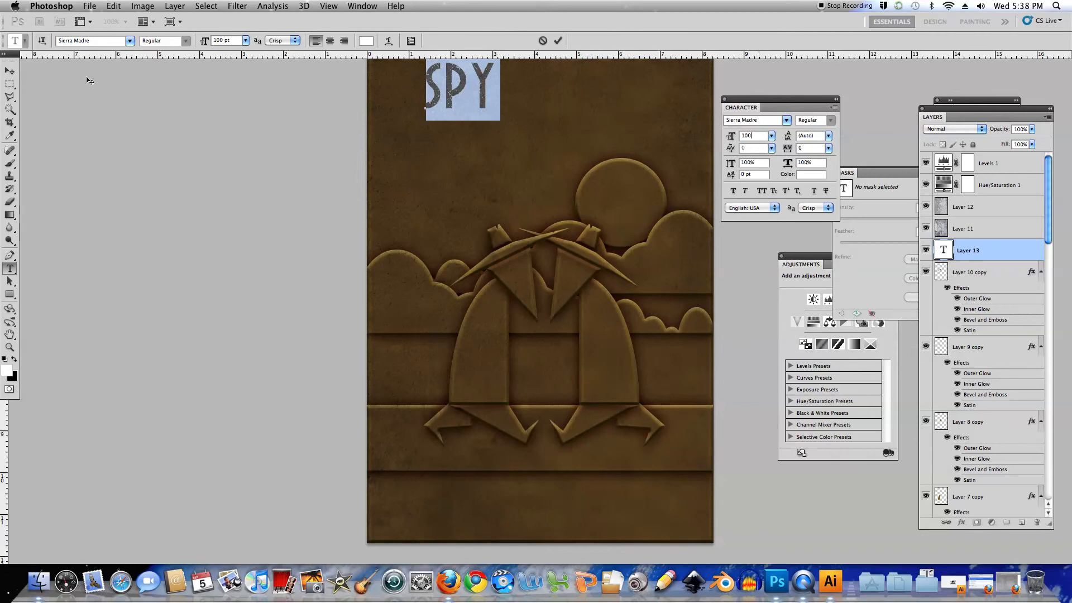
Move the SPY text lower and toward the middle of the poster, and nudge it further down
left_click(9, 71)
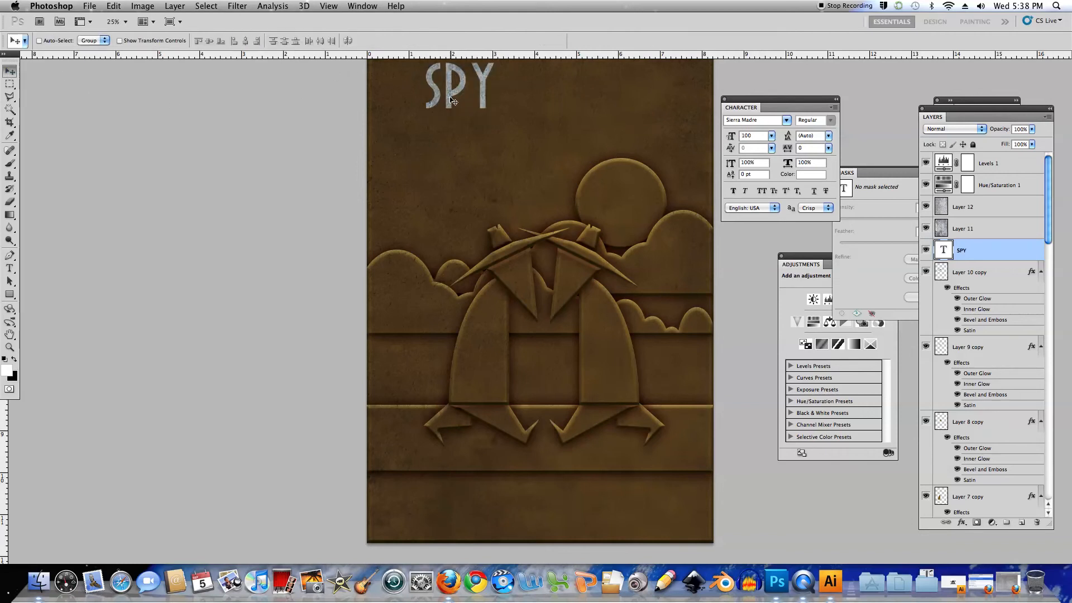
left_click_drag(453, 101, 472, 125)
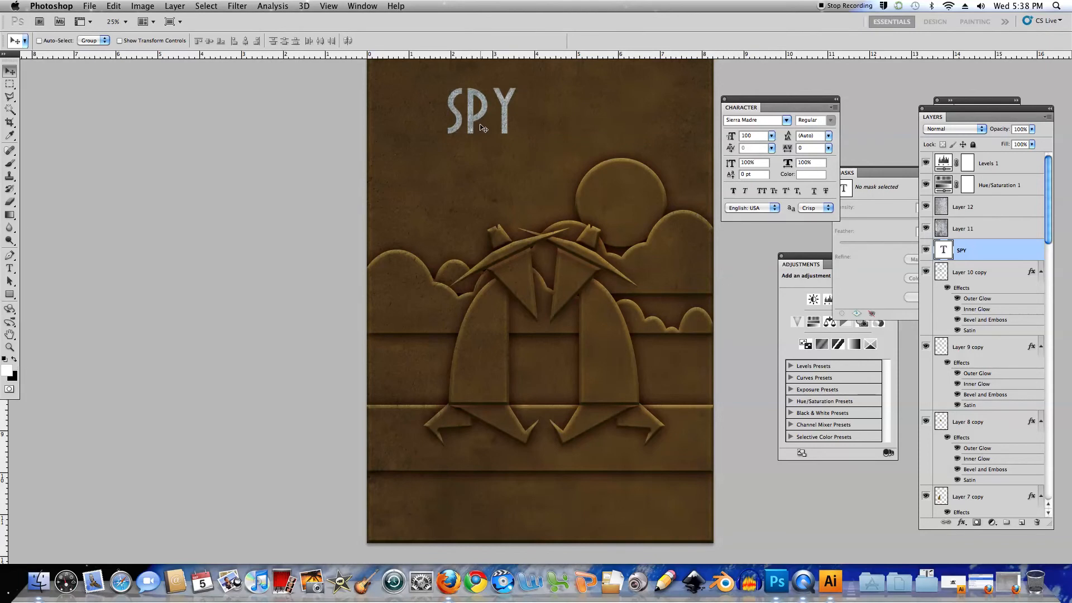
left_click_drag(480, 118, 493, 118)
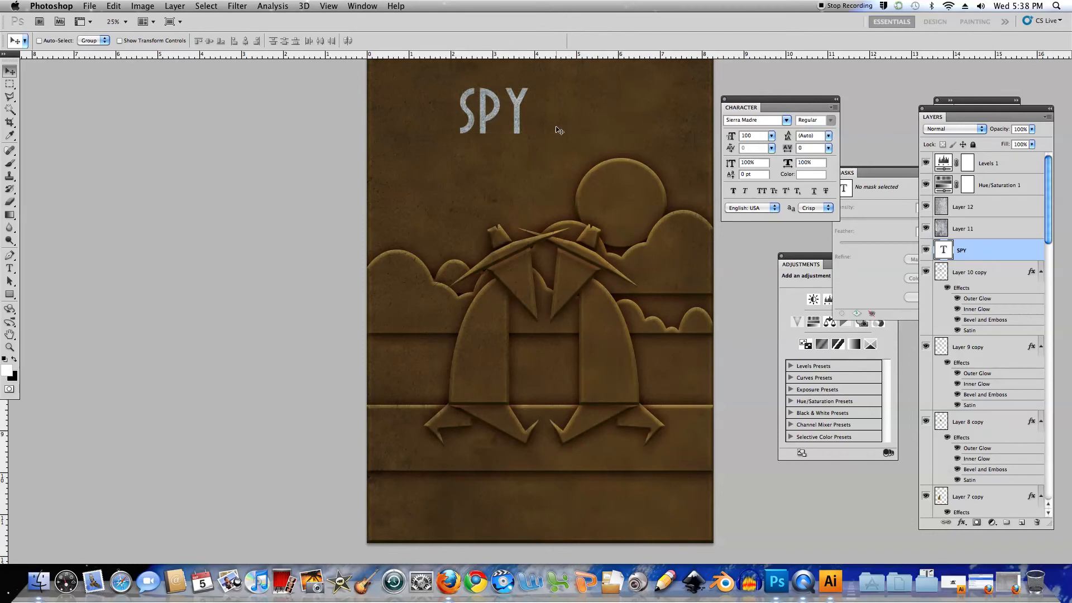
key("Down")
key("Down")
key("Down")
key("Down")
key("Down")
key("Down")
key("Down")
key("Down")
key("Down")
key("Down")
key("Down")
key("Down")
key("Down")
key("Down")
key("Down")
key("Down")
key("Down")
key("Down")
key("Down")
key("Down")
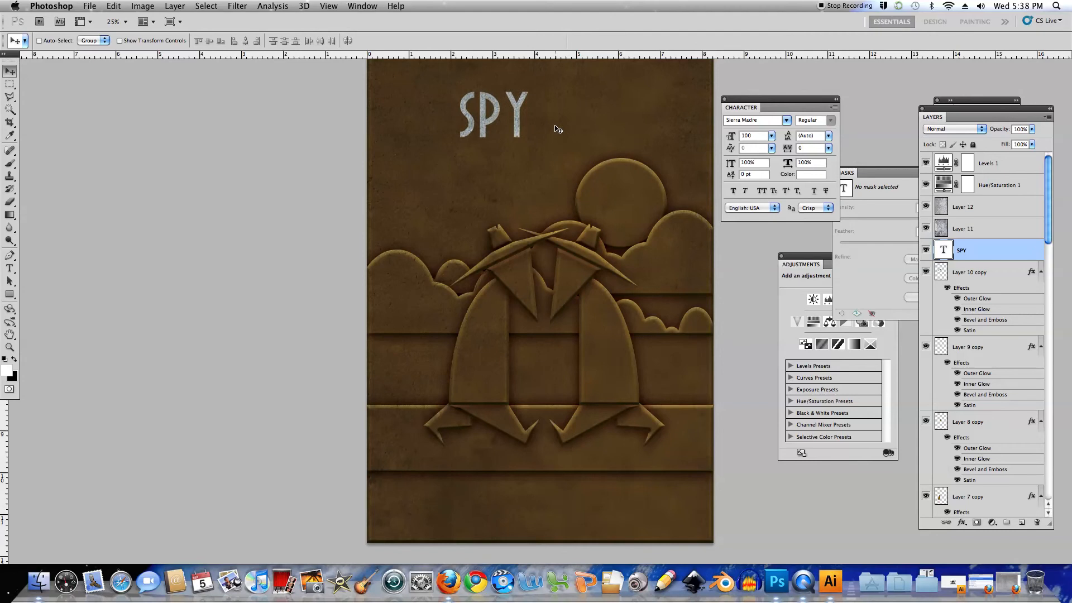
key("Down")
key("Down")
key("Down")
key("Down")
key("Down")
key("Down")
key("Down")
key("Down")
key("Down")
key("Down")
key("Down")
key("Down")
key("Down")
key("Down")
key("Down")
key("Down")
key("Down")
key("Down")
key("Down")
key("Down")
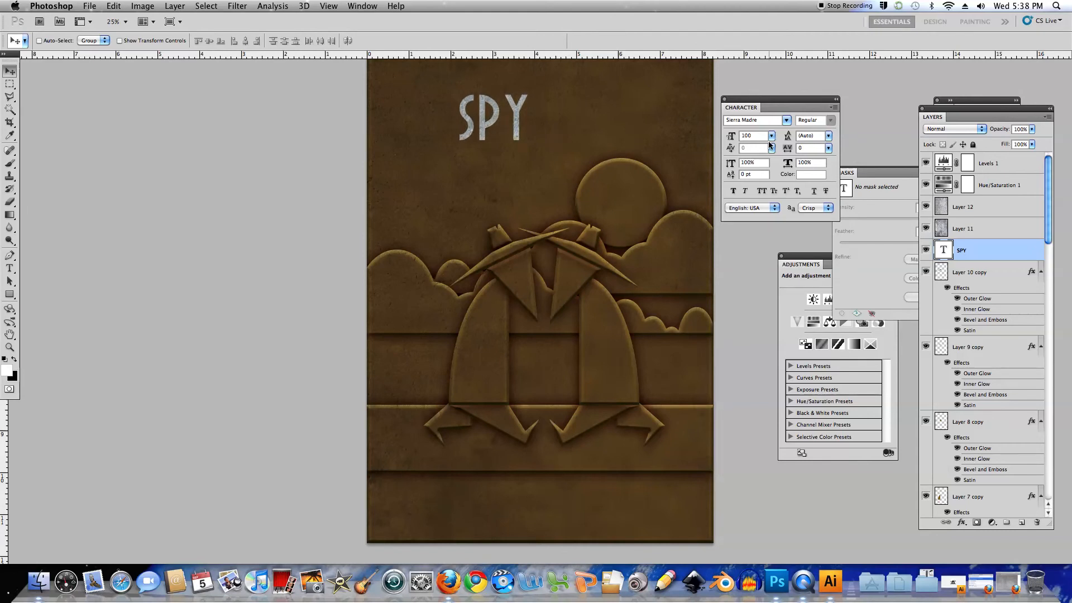
Set the SPY text size to 120 pt and reposition it slightly lower in the sky
double_click(948, 250)
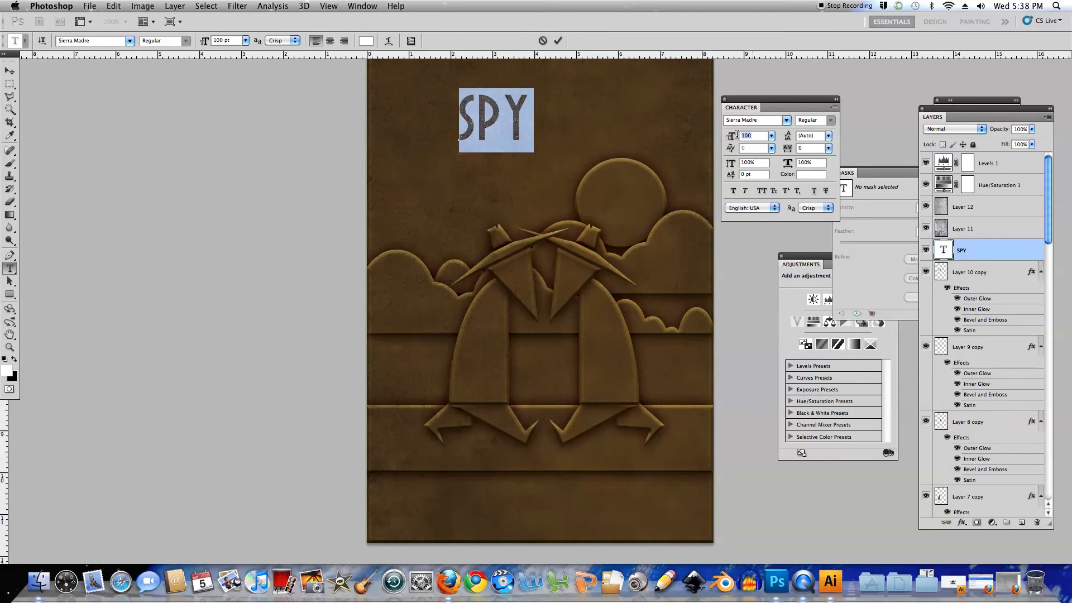
type("120")
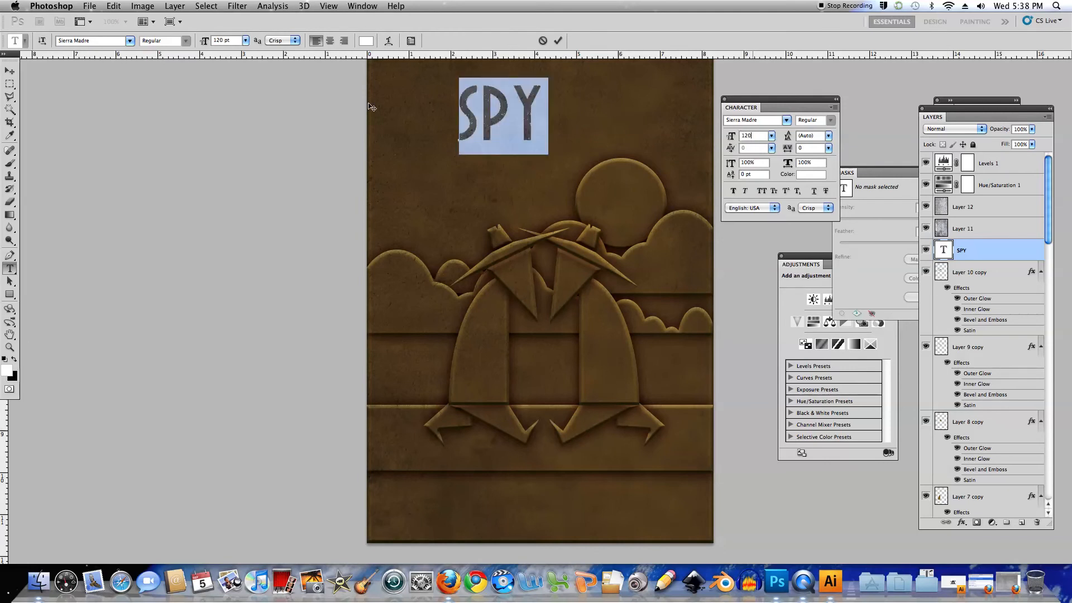
left_click(10, 70)
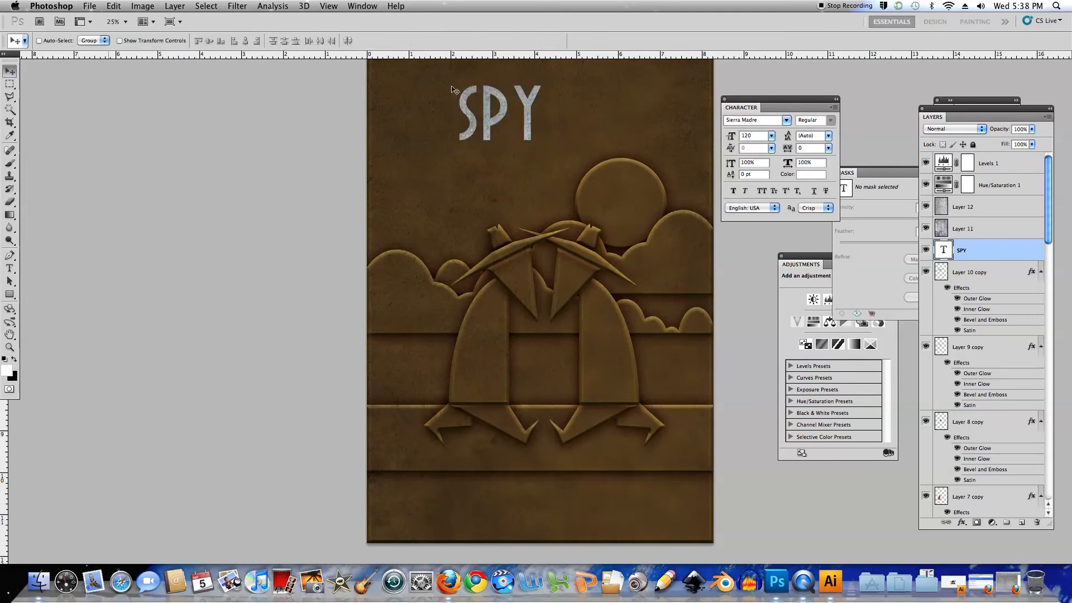
mouse_move(544, 202)
left_mouse_down()
mouse_move(535, 222)
mouse_move(532, 212)
left_mouse_up()
left_click_drag(489, 129, 484, 139)
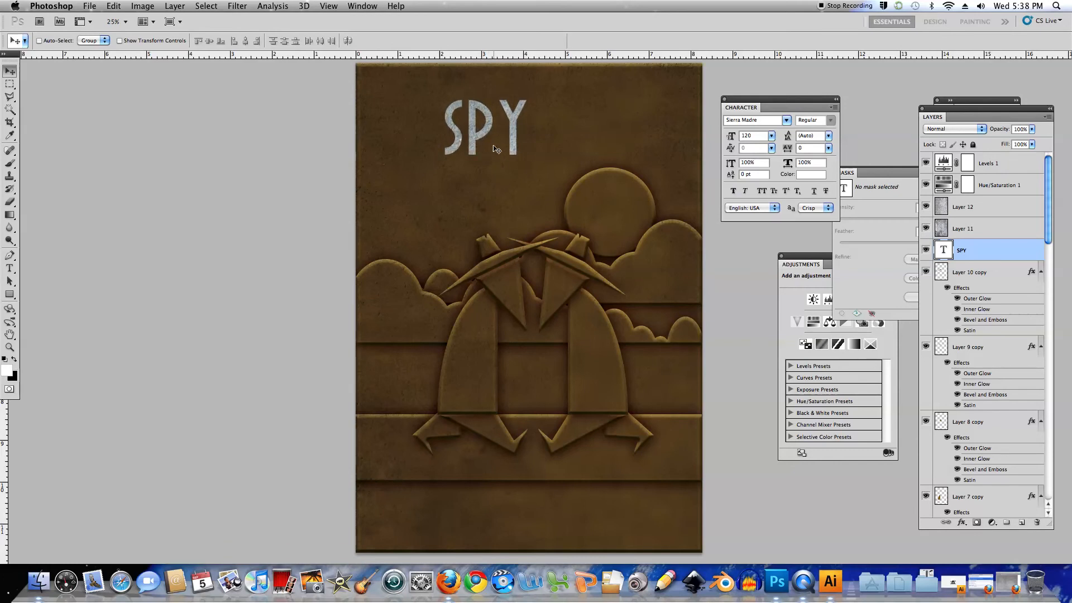
Copy the SPY-shaped area of the background layer into a new layer above Layer 10 copy and hide the SPY text layer
left_click(944, 251, "super")
left_click_drag(1048, 230, 1049, 487)
left_click(977, 455)
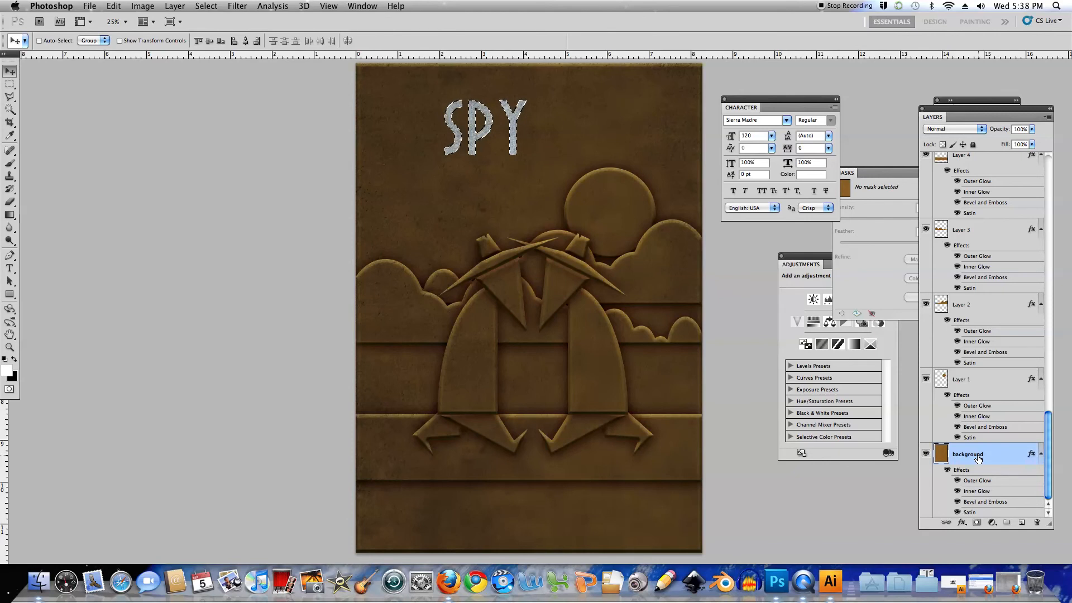
left_click_drag(1051, 450, 1048, 187)
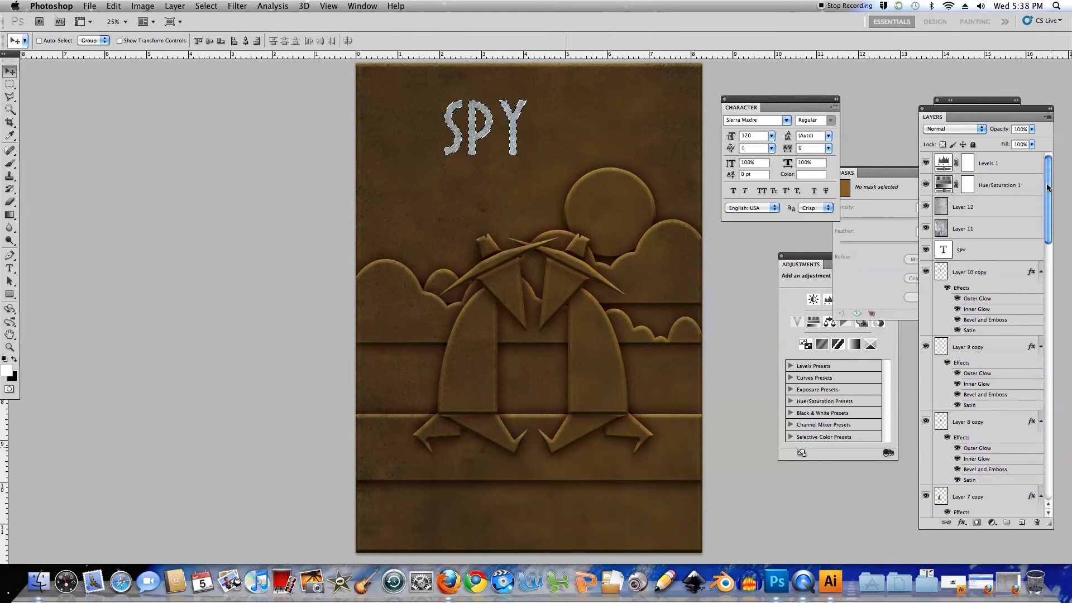
left_click(975, 274)
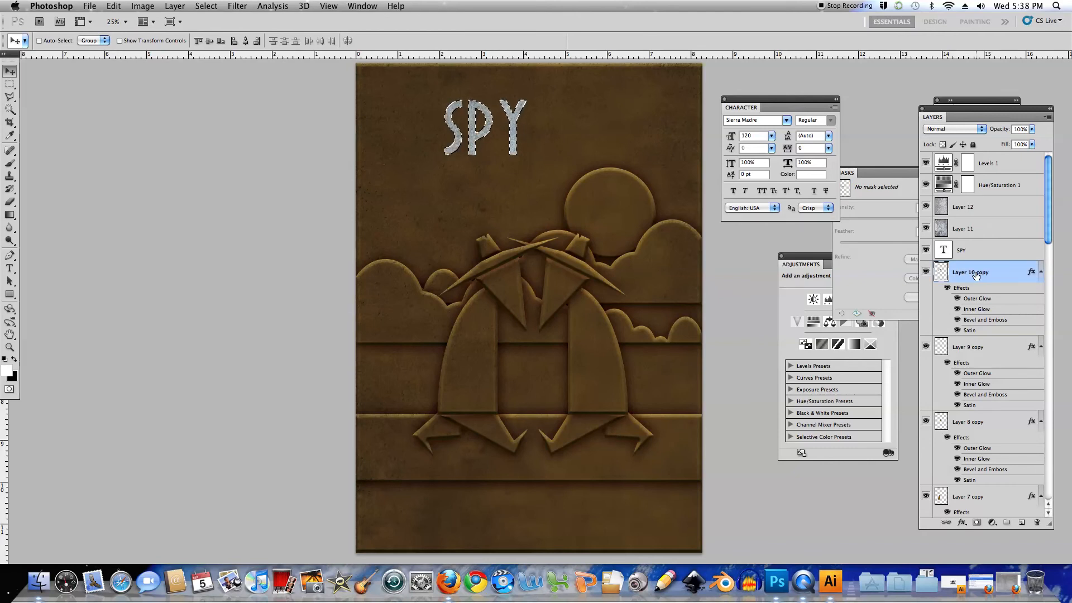
key("ctrl+j")
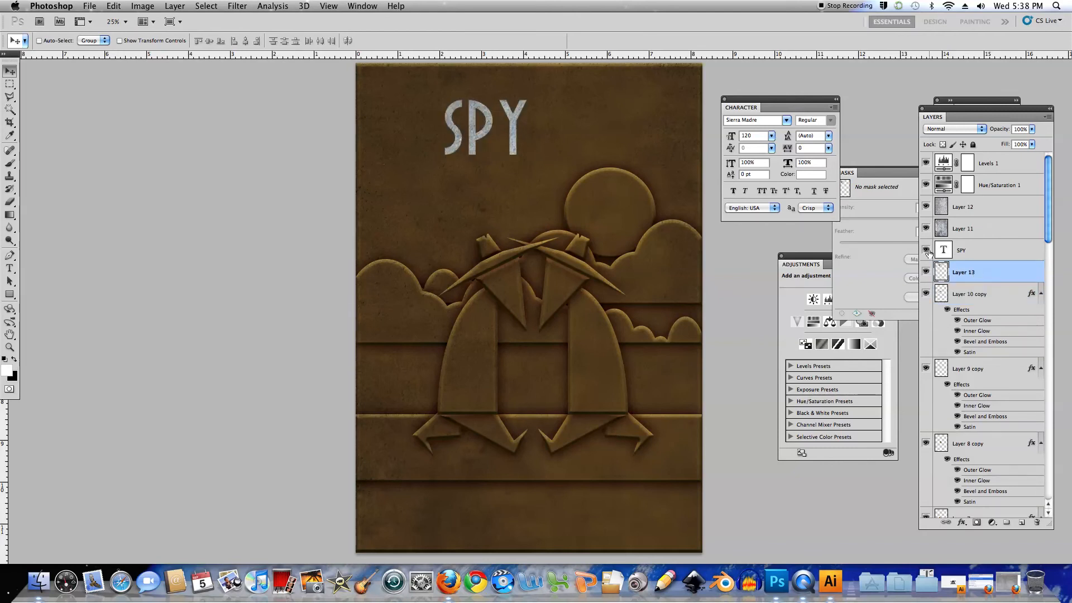
left_click(926, 251)
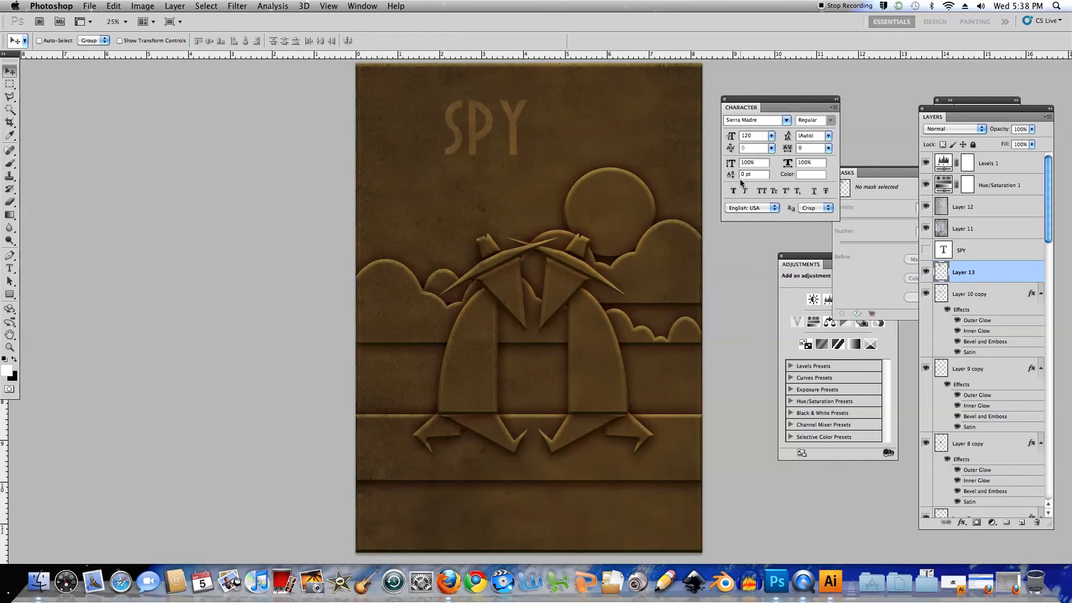
Copy the layer style from Layer 10 copy and paste it onto Layer 13 holding the SPY lettering
right_click(964, 310)
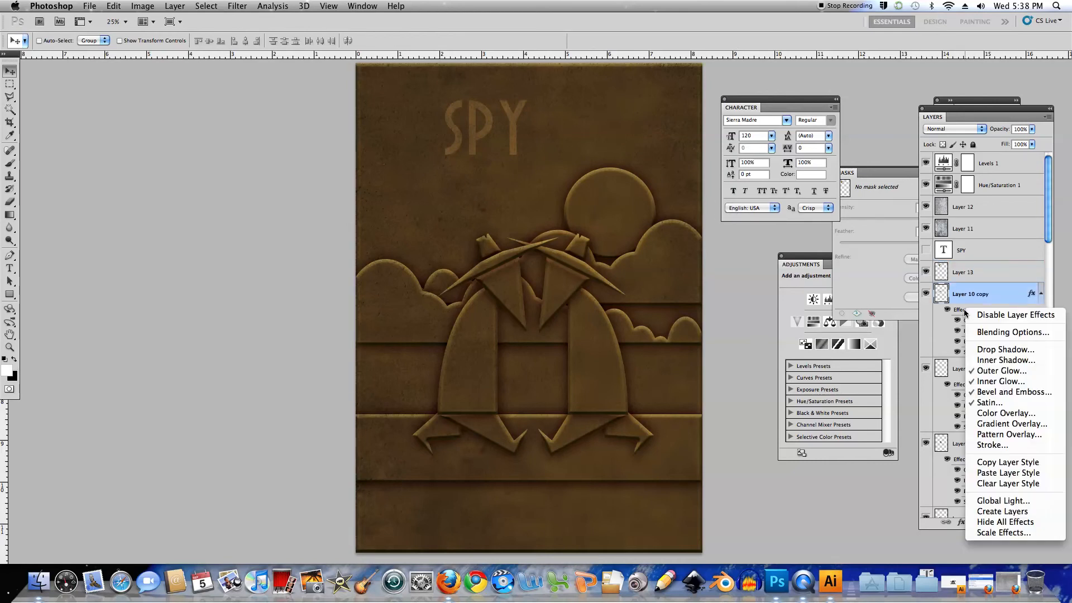
left_click(1008, 462)
left_click(968, 273)
right_click(968, 273)
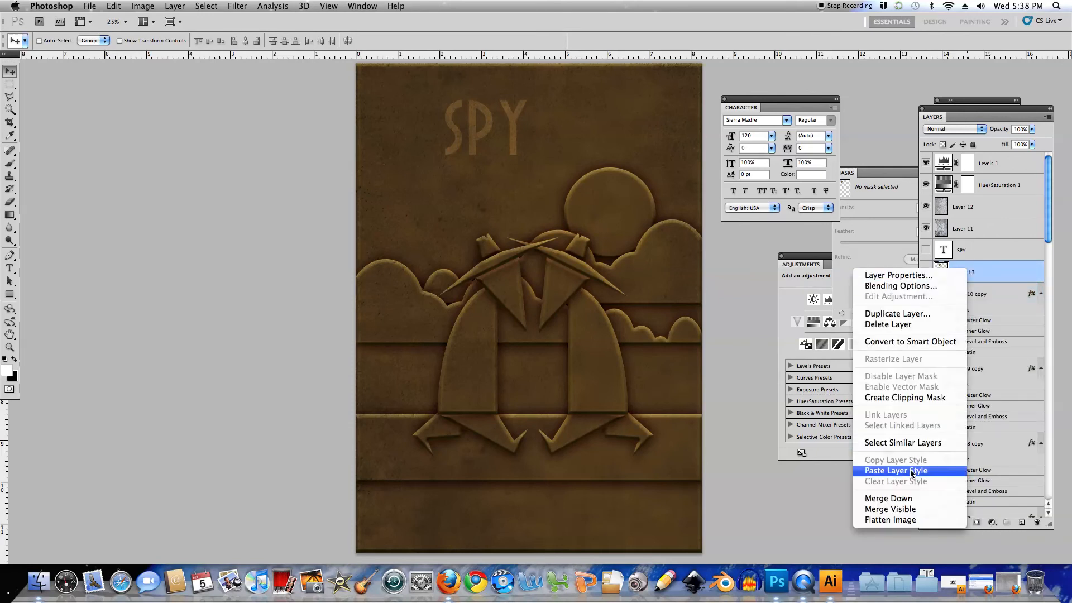
left_click(914, 471)
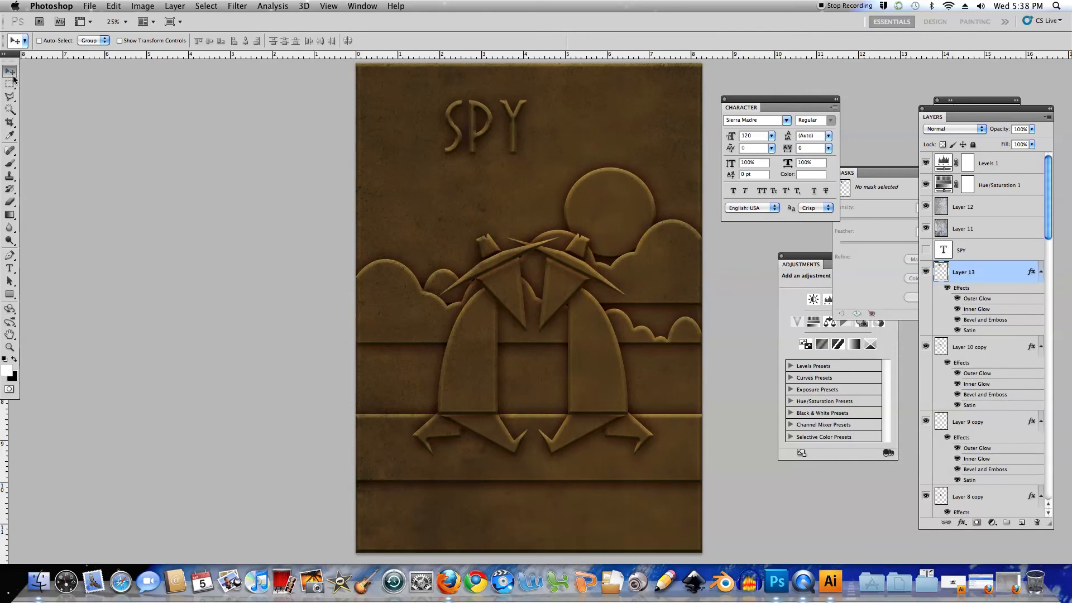
Reduce the Bevel and Emboss size of the SPY lettering on Layer 13 to under 10 px
double_click(985, 319)
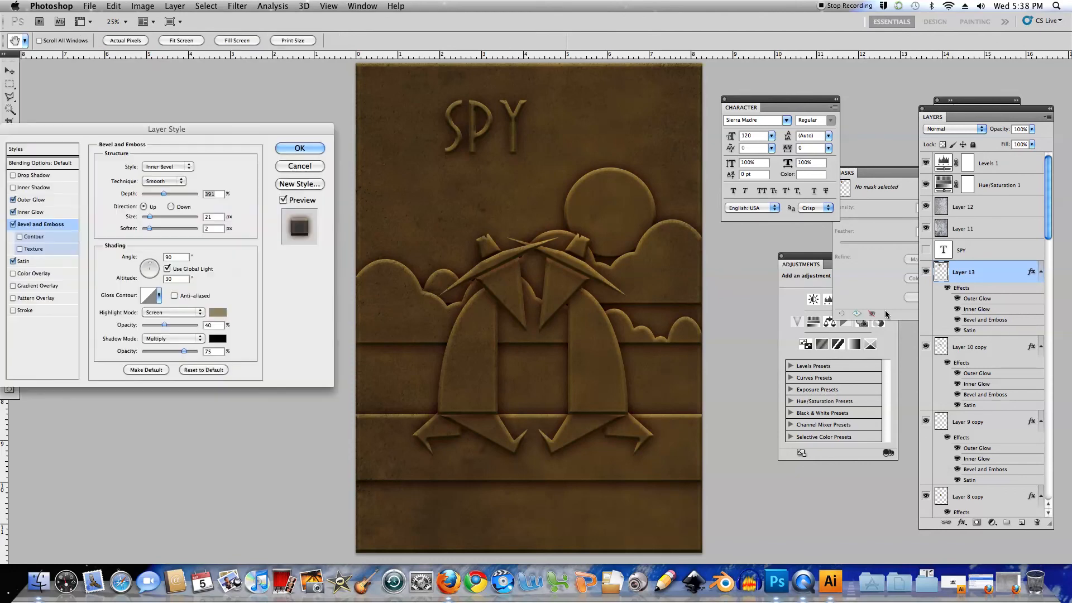
left_click_drag(149, 217, 146, 217)
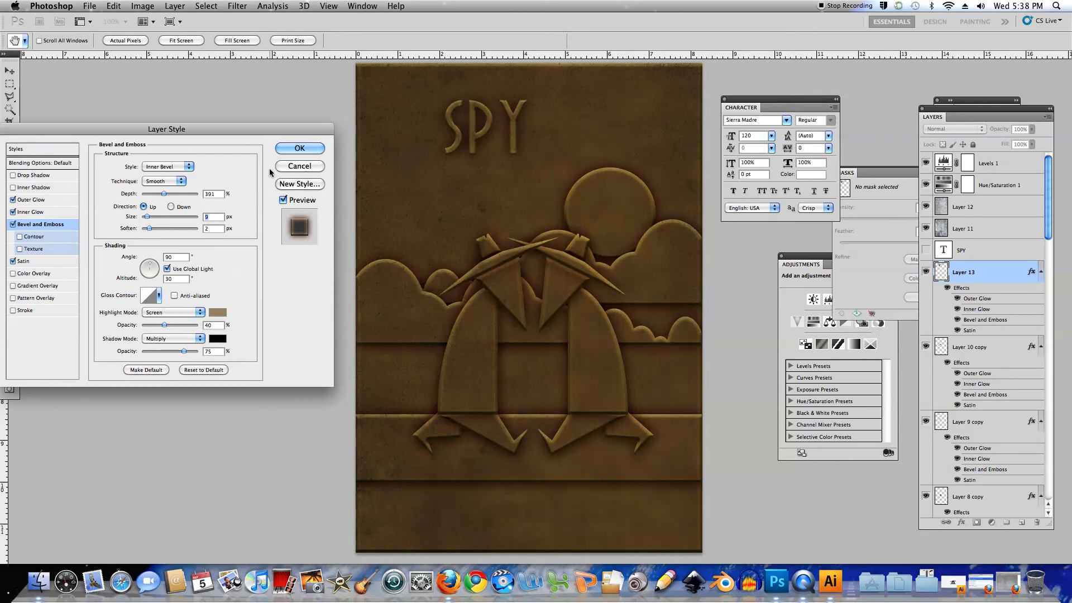
left_click(299, 149)
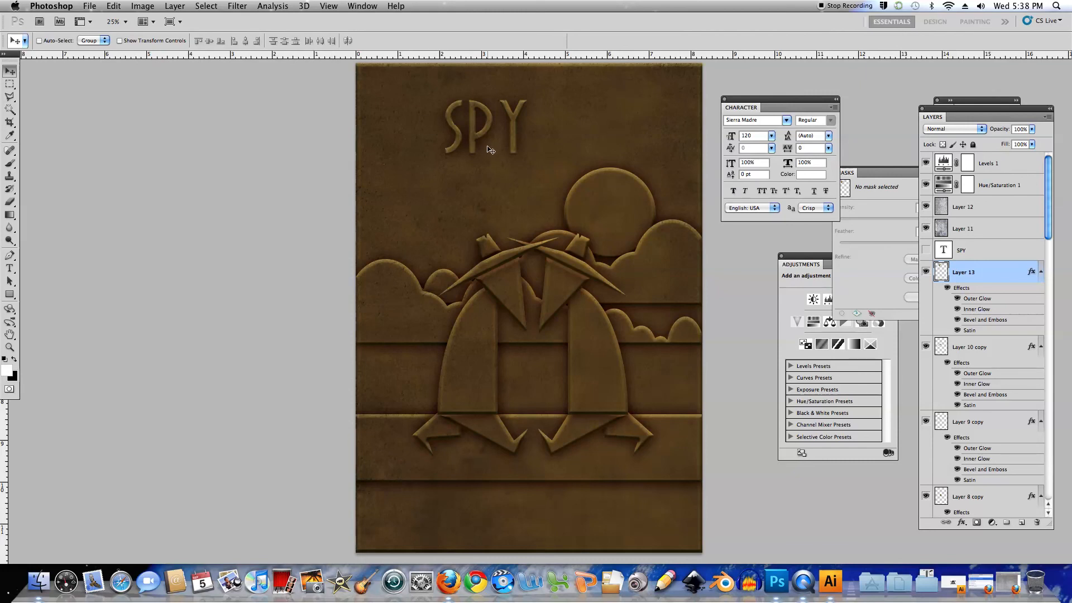
Duplicate the embossed SPY lettering just to the right of the original, and select both SPY layers together
left_click_drag(477, 137, 565, 137)
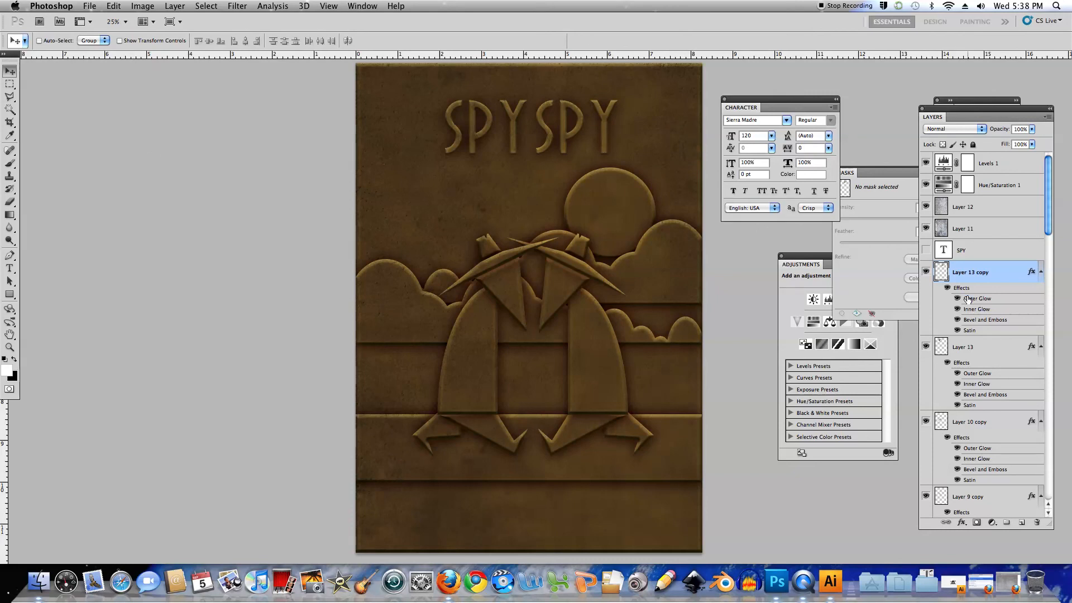
left_click(964, 348, "shift")
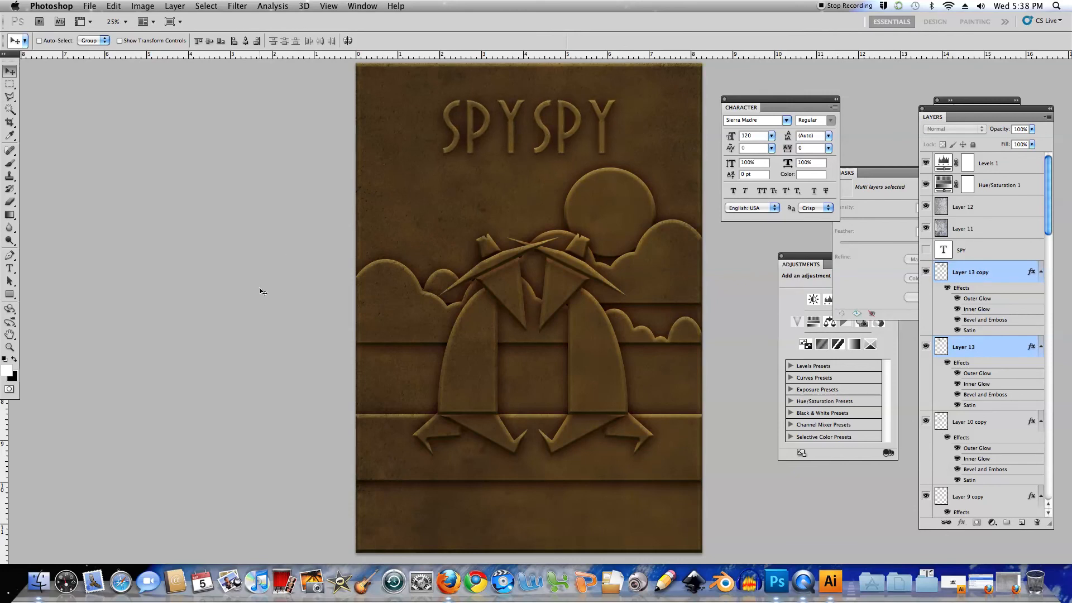
Center the two SPY words over the spies by nudging them right against a vertical guide between the figures, and clear the guide
left_click_drag(3, 439, 534, 435)
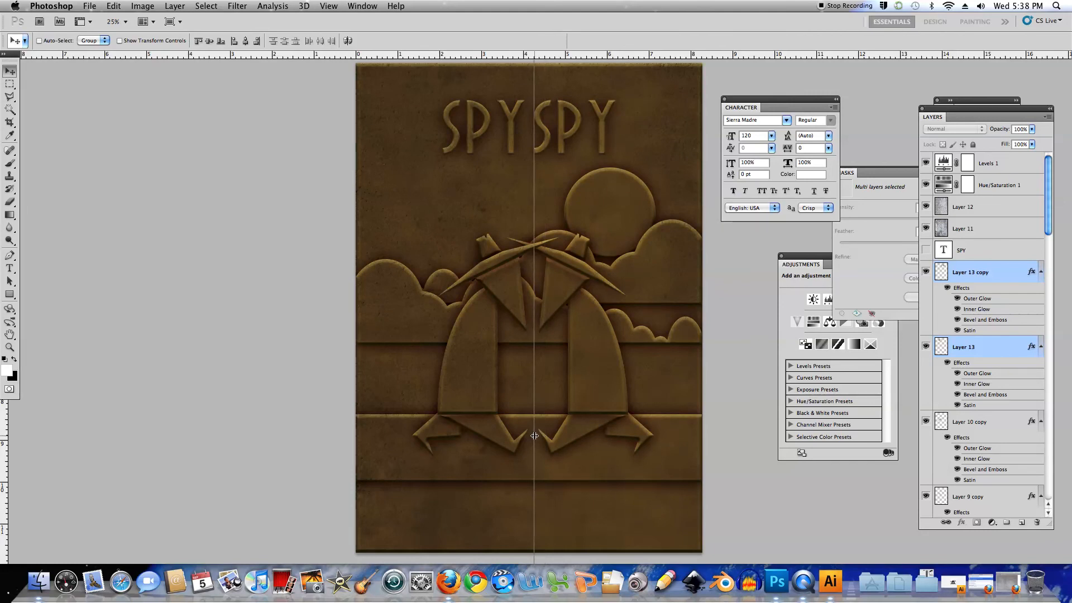
left_click_drag(534, 435, 533, 435)
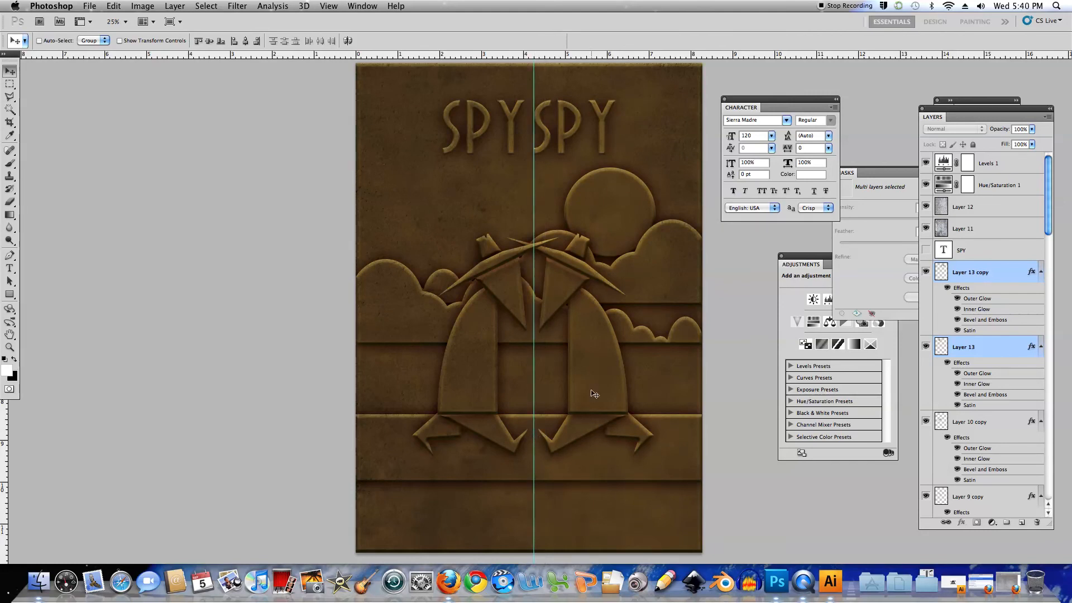
key("shift+Right")
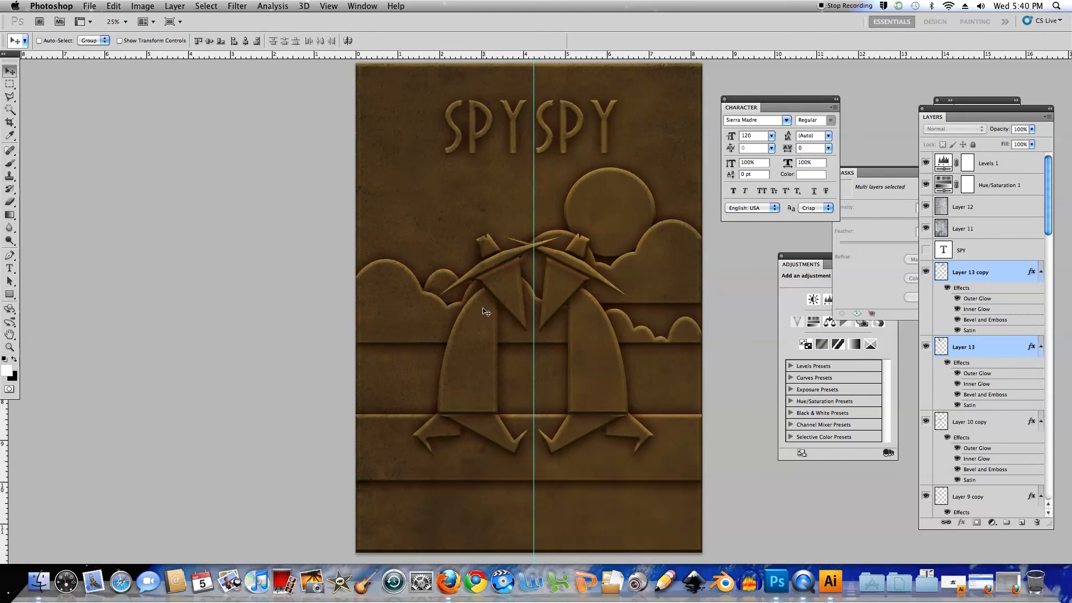
key("shift+Right")
key("Right")
key("Right")
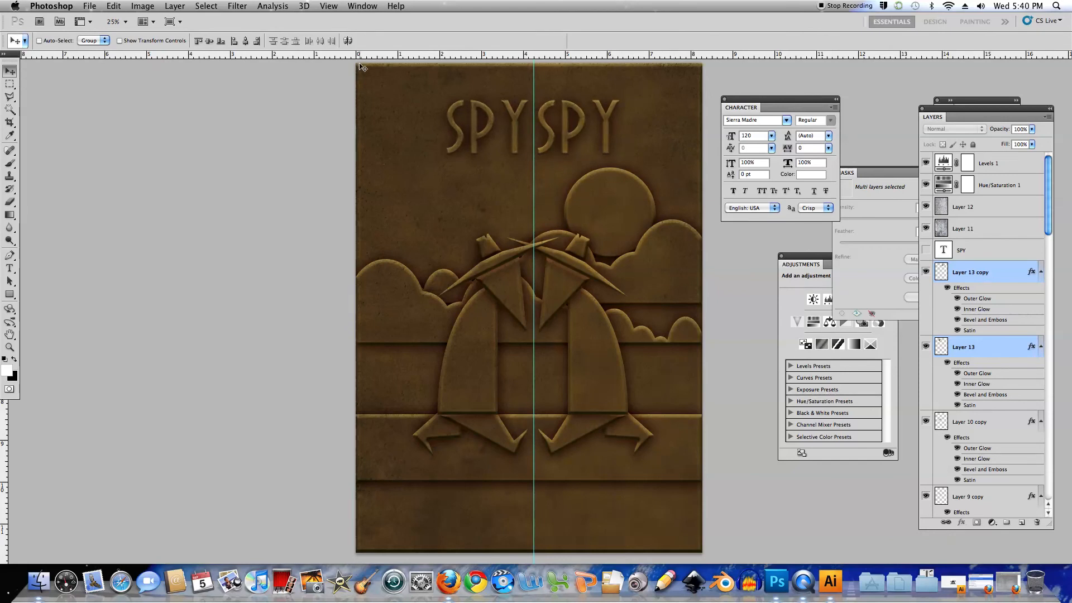
left_click(328, 6)
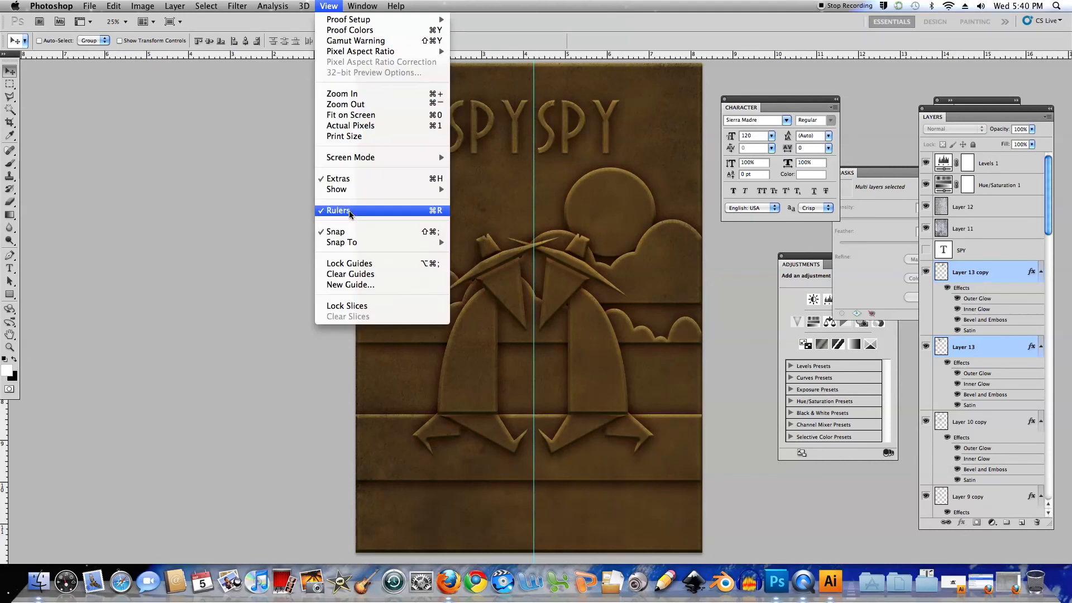
left_click(350, 278)
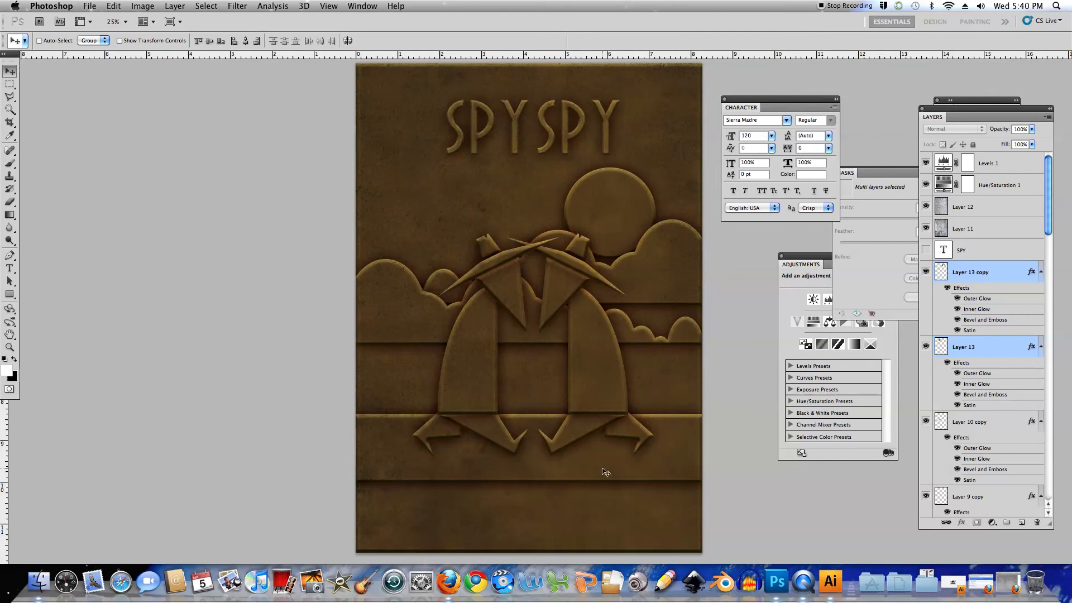
Save the layered poster as a new Photoshop file on the Desktop with "bronze" in its name
left_click(89, 6)
left_click(112, 179)
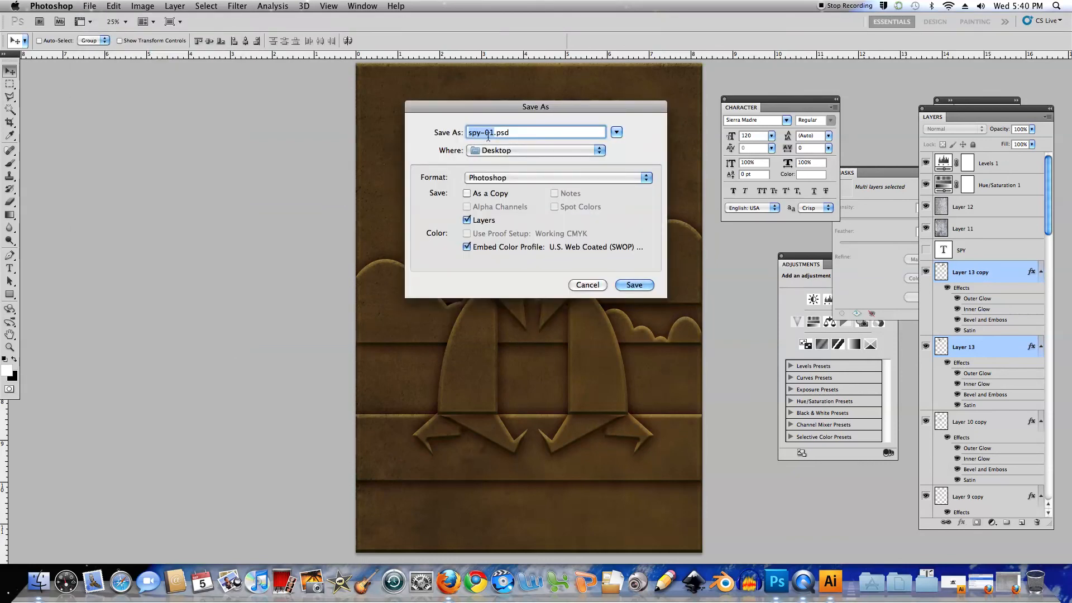
type("bronze")
left_click(635, 284)
left_click(670, 249)
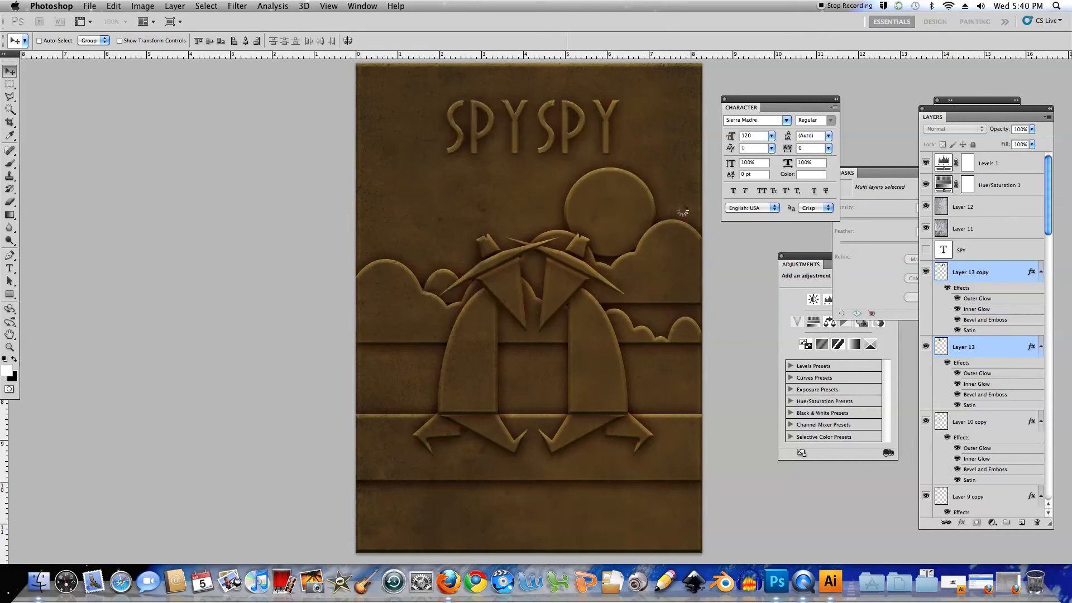